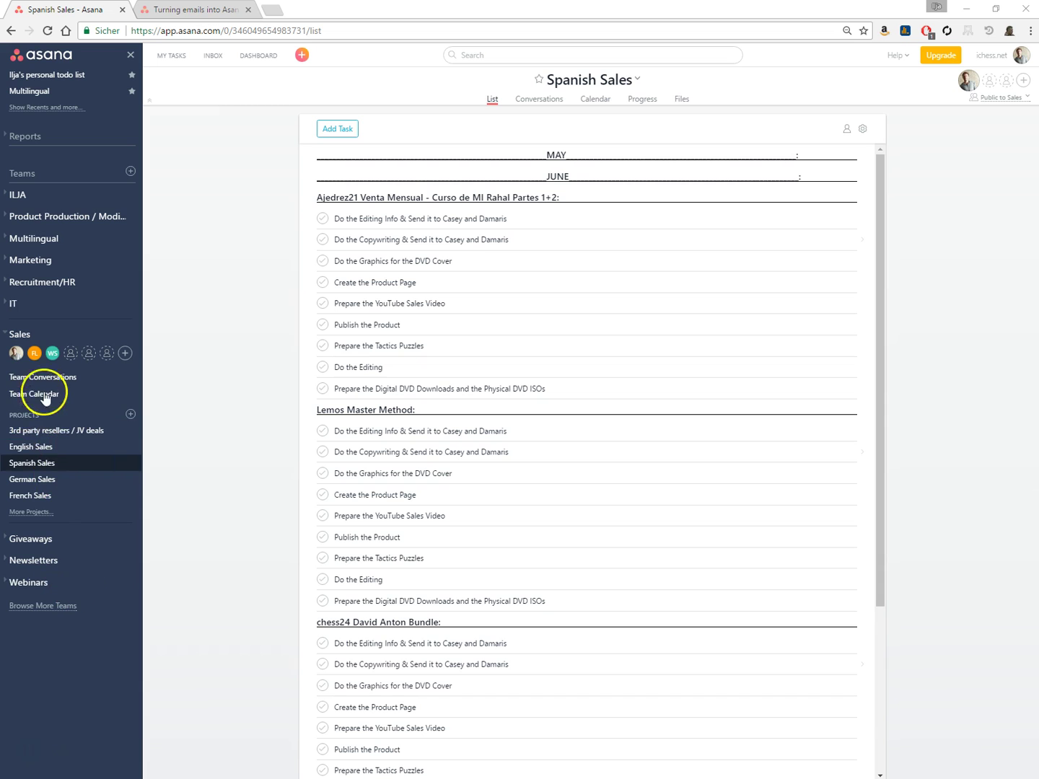
# - Open the English Sales project and collapse the Sales team's project list
pyautogui.click(45, 446)
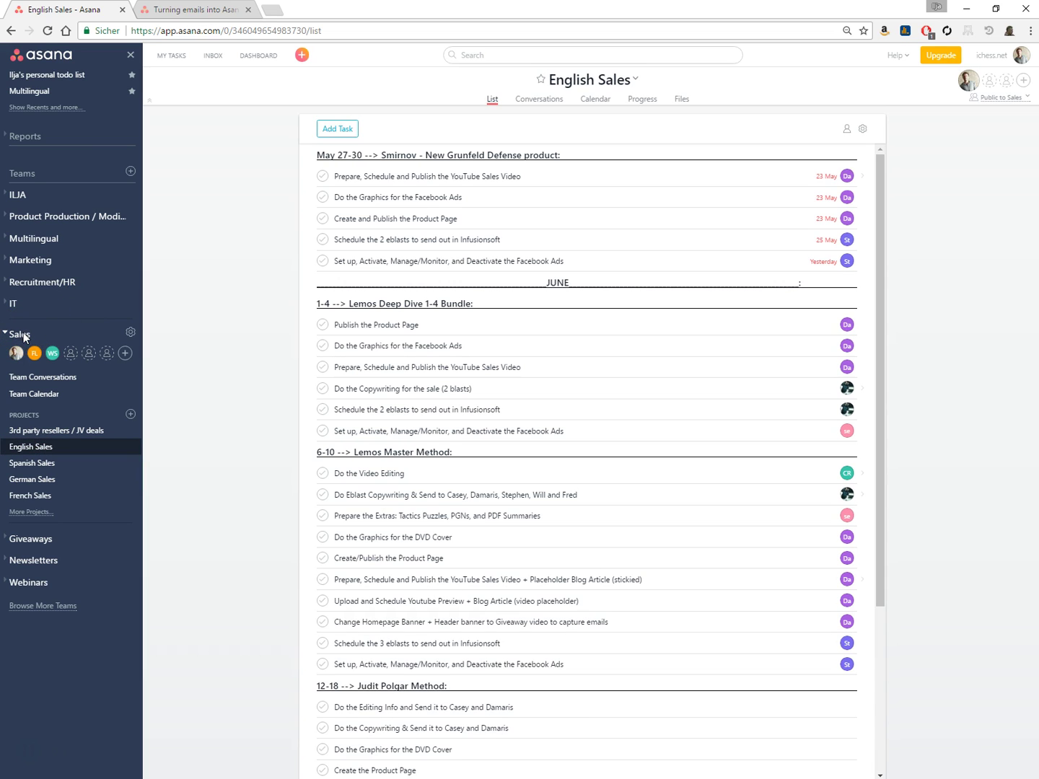
pyautogui.click(20, 335)
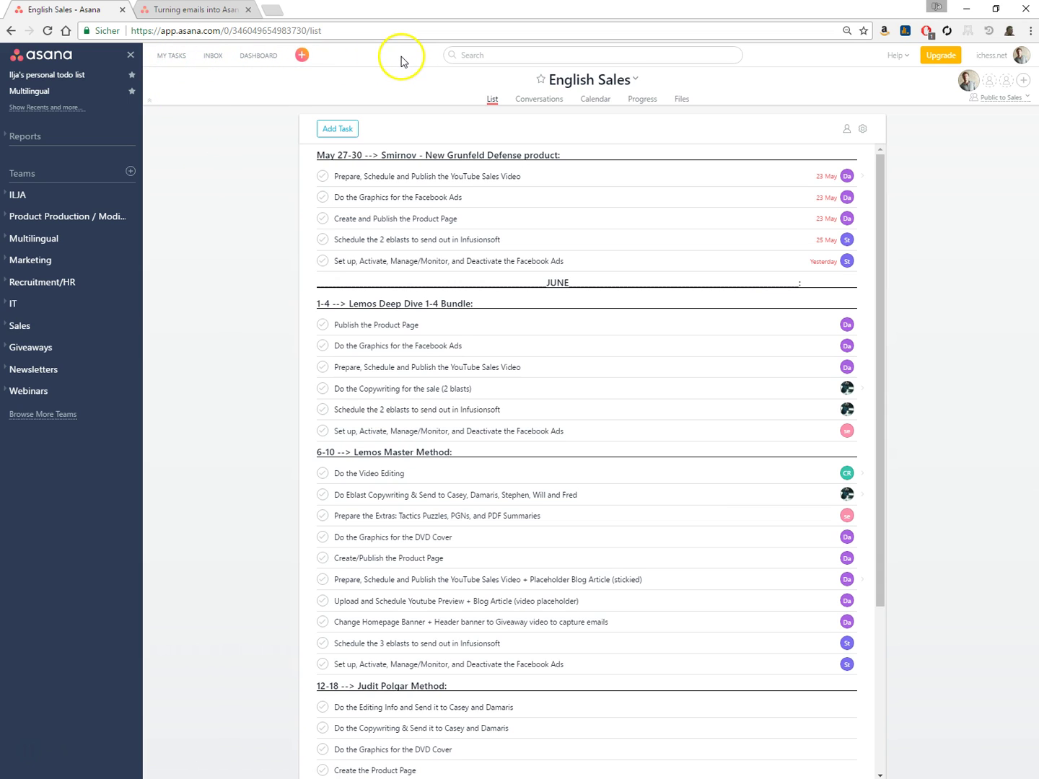
# - View My Tasks filtered by Completed Tasks and All Tasks, and return the filter to Incomplete Tasks
pyautogui.click(176, 58)
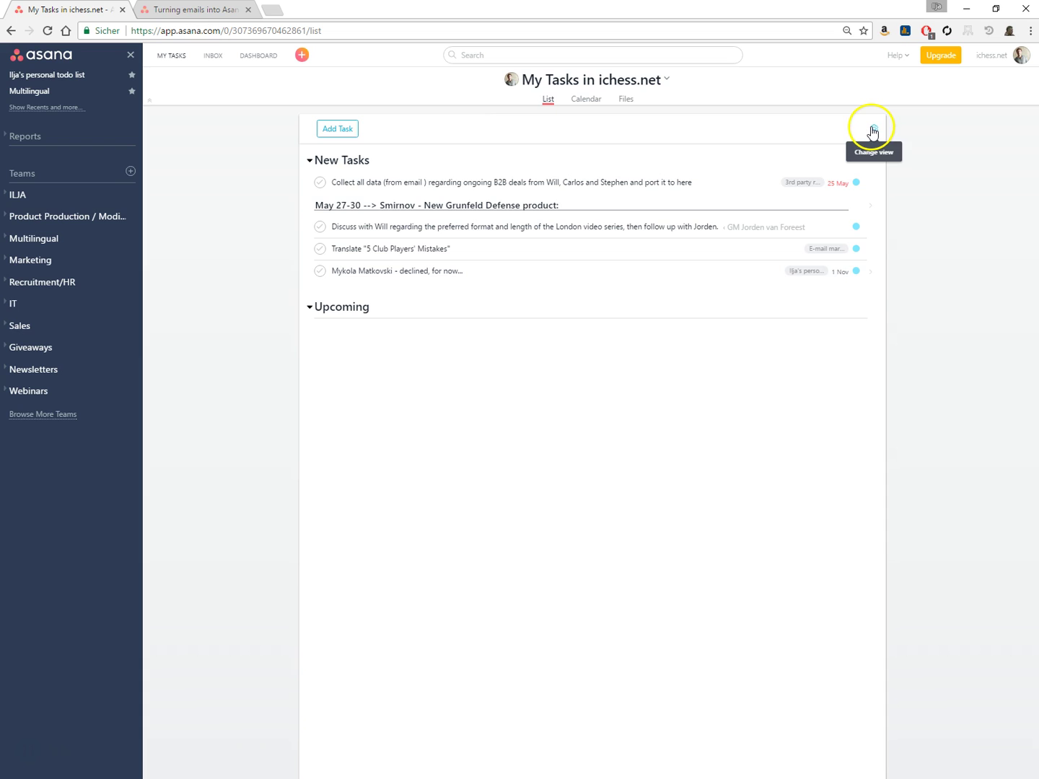
pyautogui.click(874, 131)
pyautogui.click(872, 130)
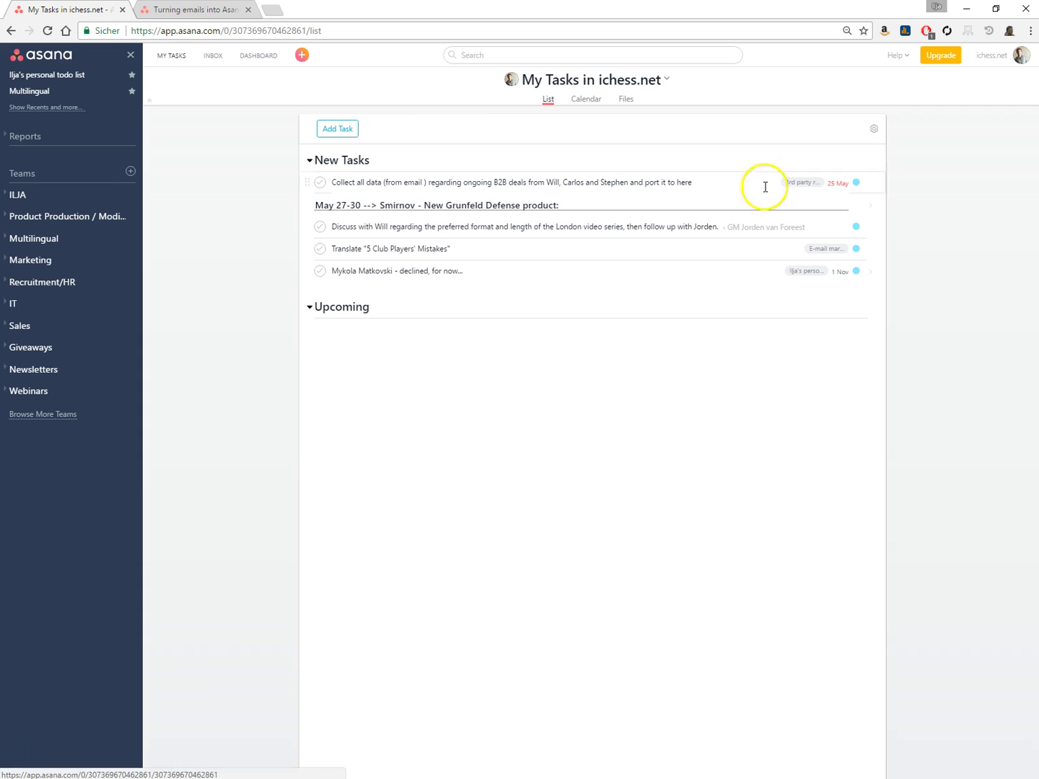
pyautogui.click(874, 130)
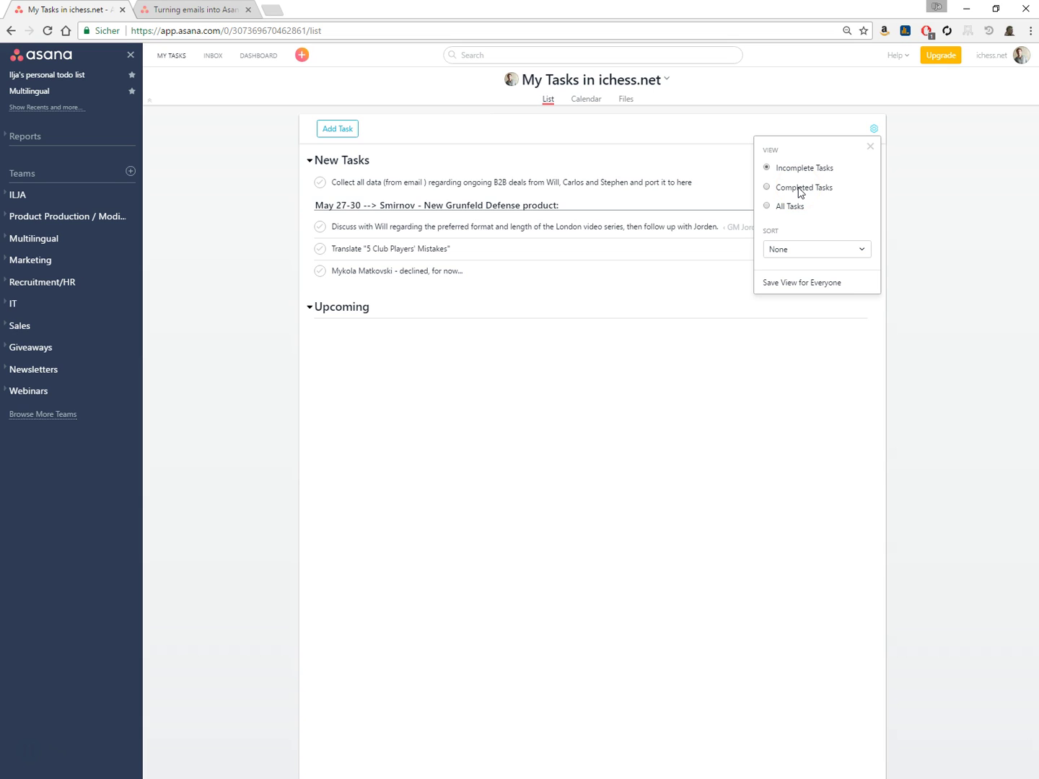
pyautogui.click(768, 189)
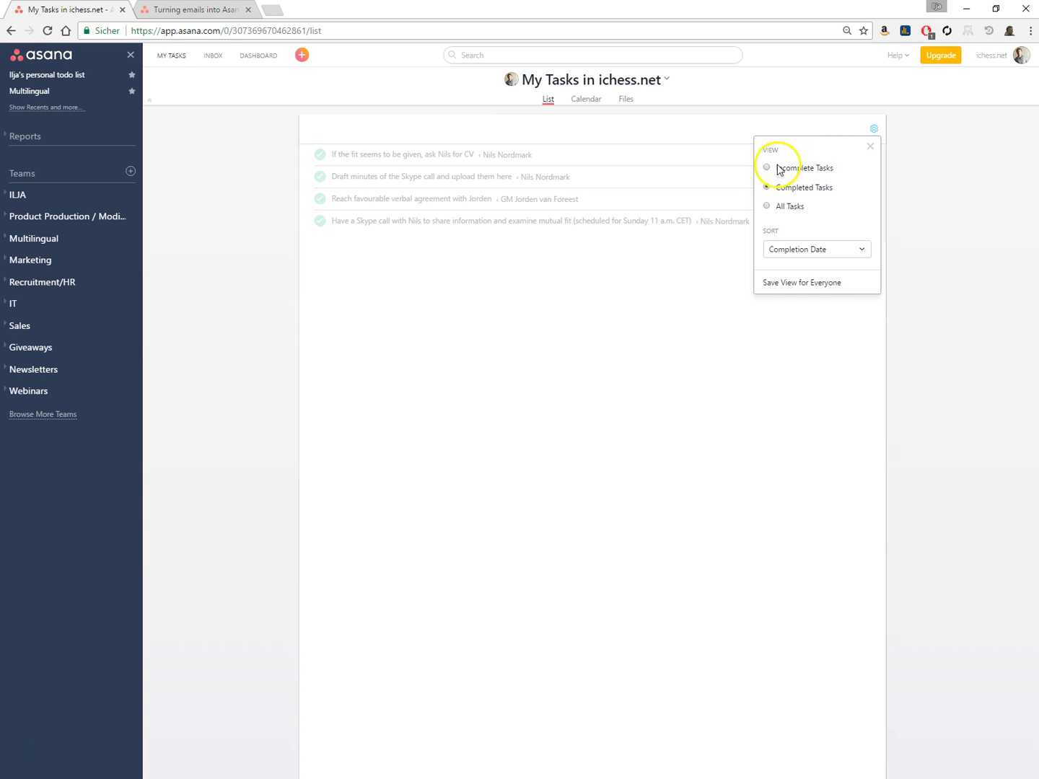
pyautogui.click(767, 168)
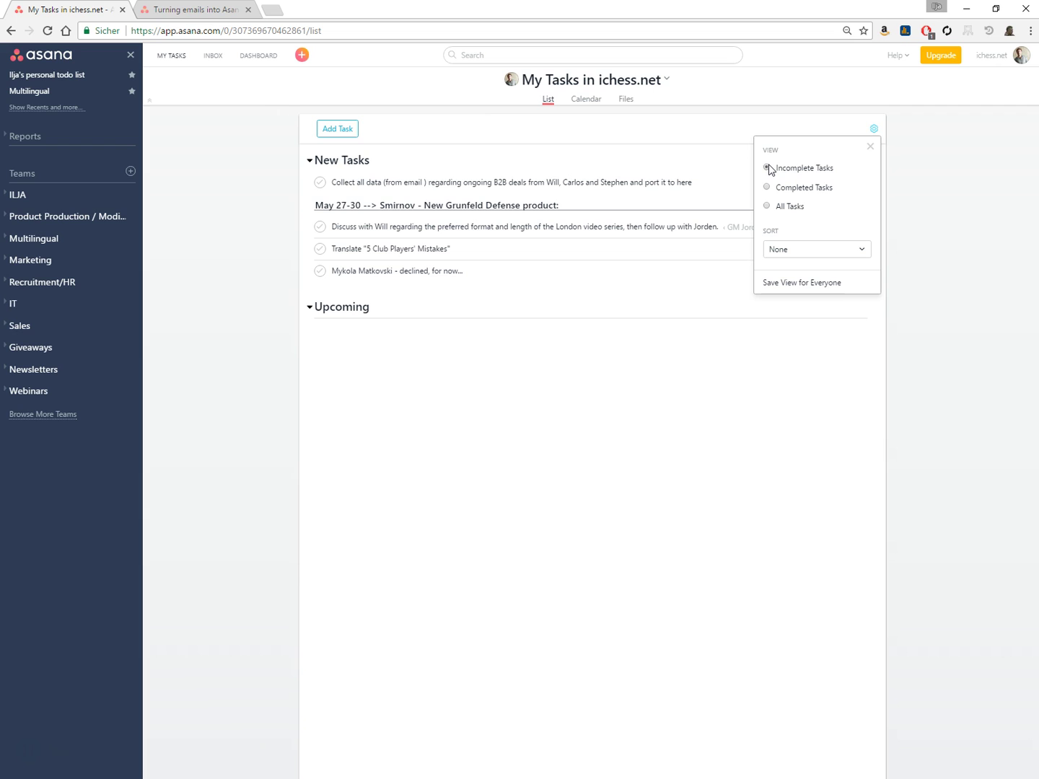
pyautogui.click(766, 206)
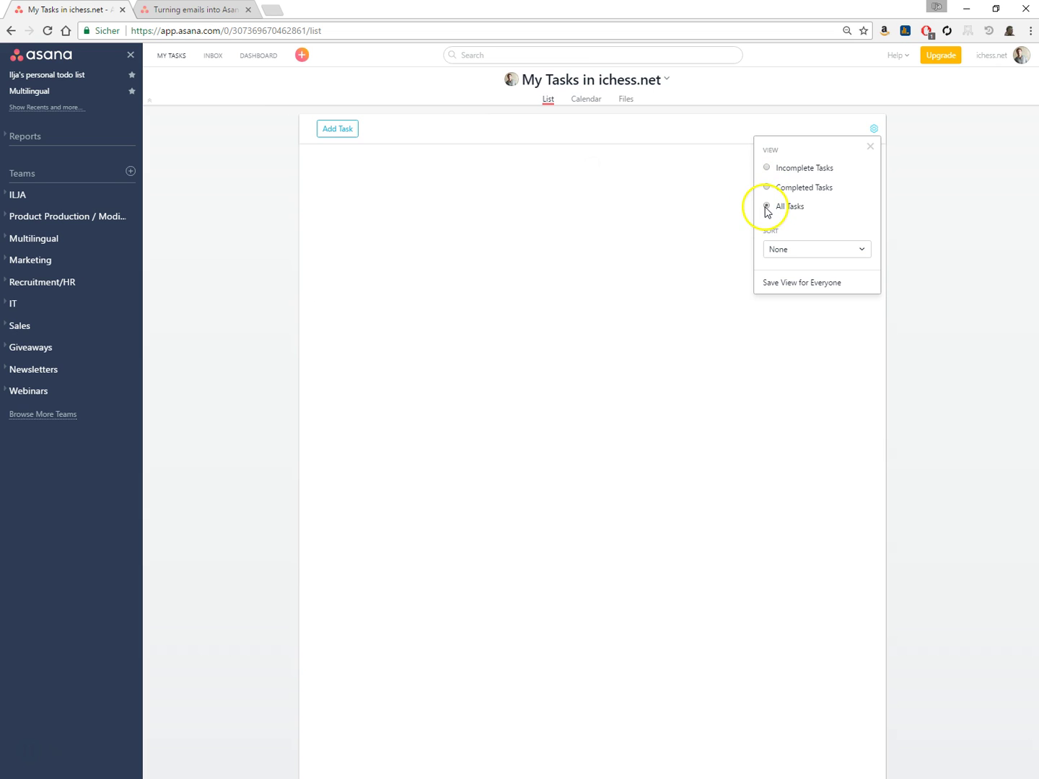
pyautogui.click(769, 171)
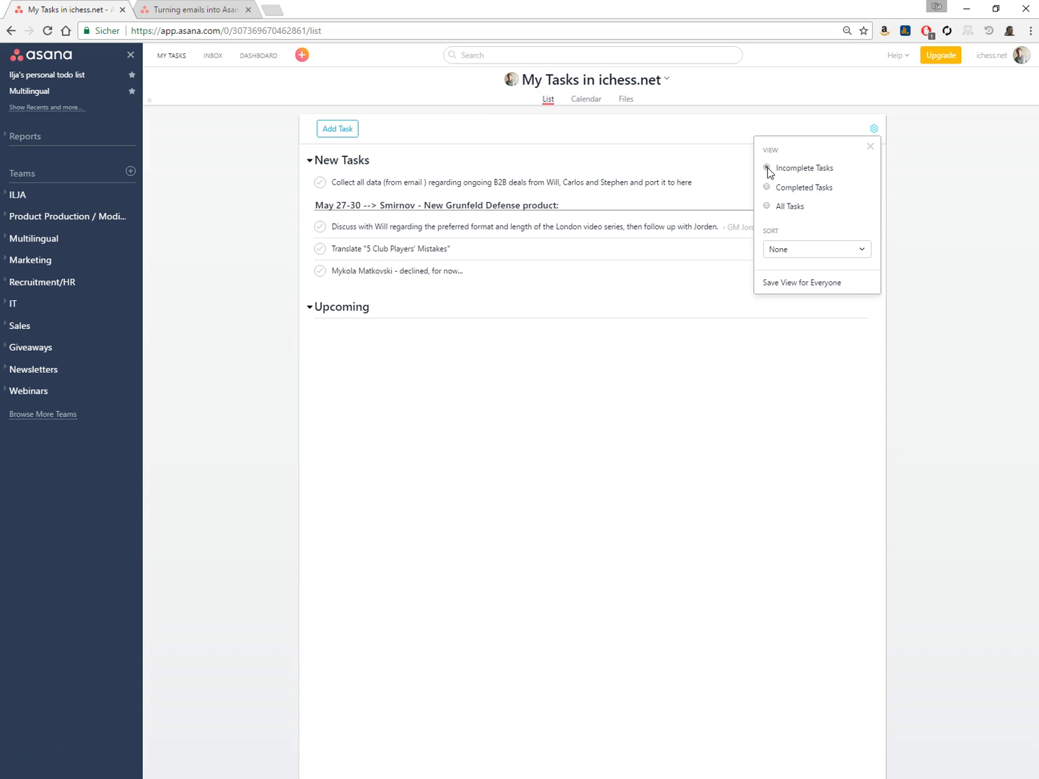
pyautogui.click(870, 146)
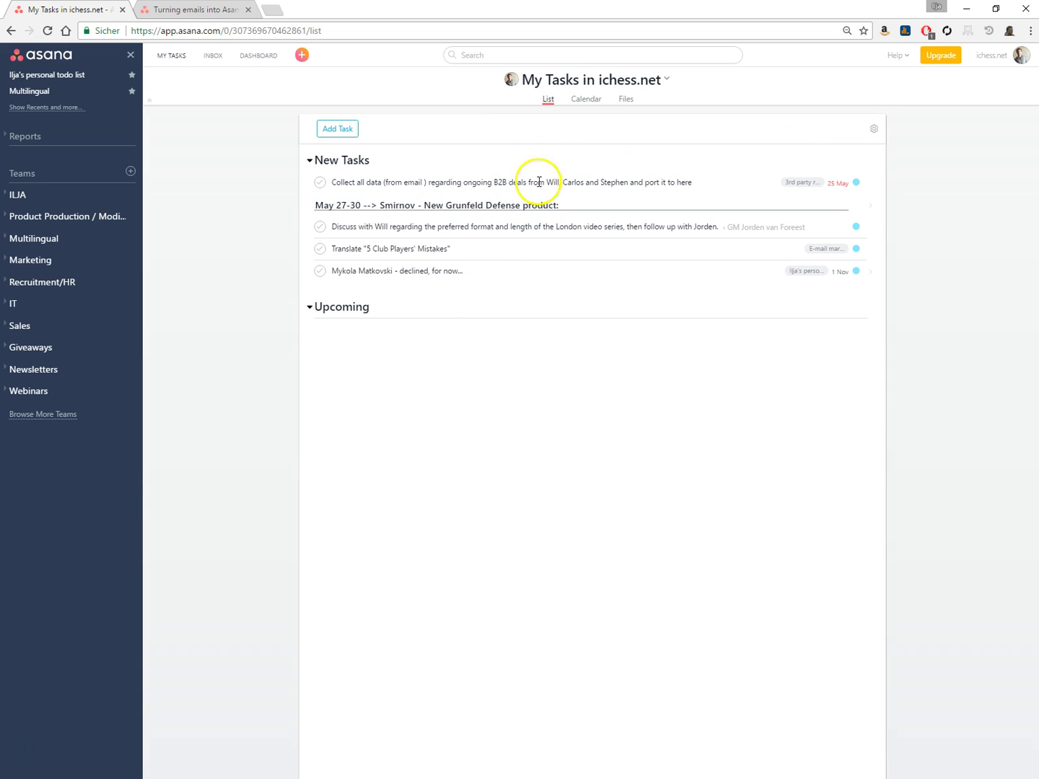
# - Look at the calendar and files of My Tasks, and return to the task list
pyautogui.click(586, 101)
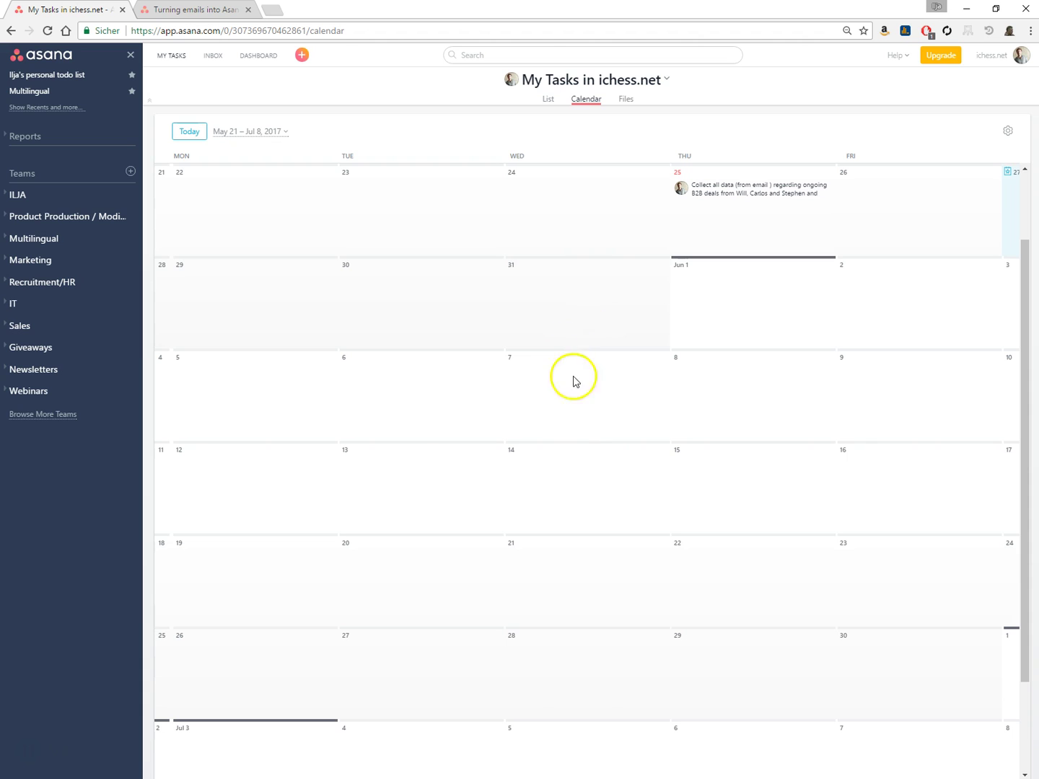
pyautogui.scroll(-2, 544, 375)
pyautogui.scroll(4, 545, 372)
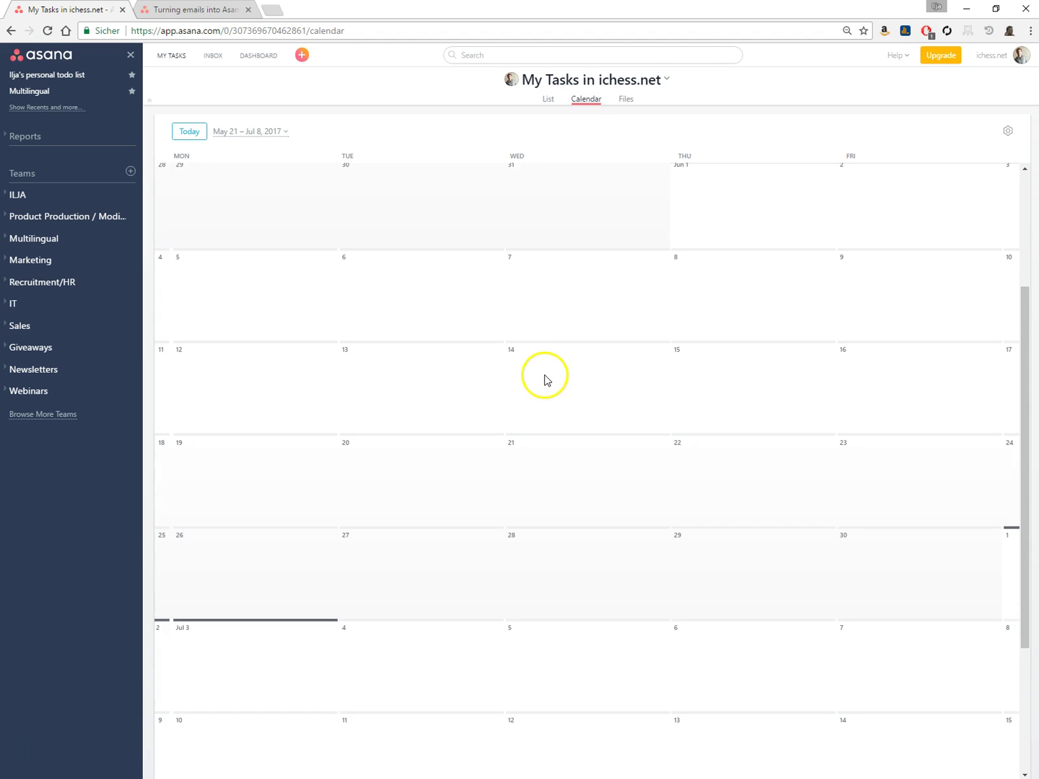
pyautogui.click(626, 102)
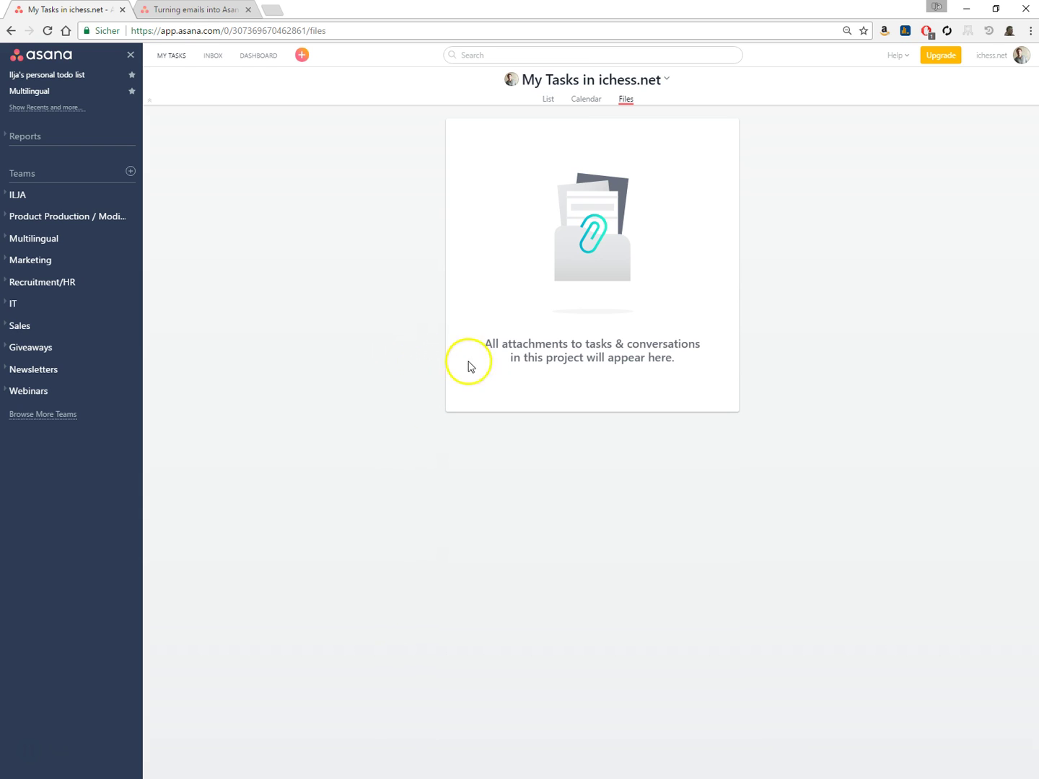
pyautogui.click(547, 101)
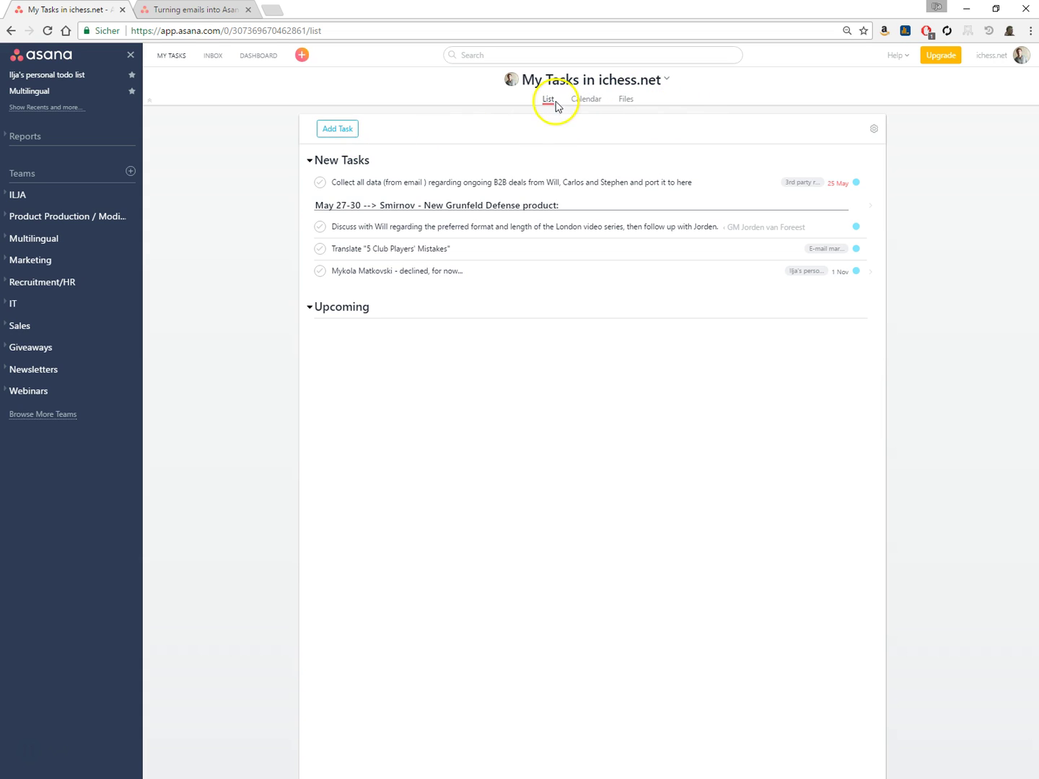
# - Look through the Inbox notifications on followed work and glance at the dashboard
pyautogui.click(218, 62)
pyautogui.click(363, 166)
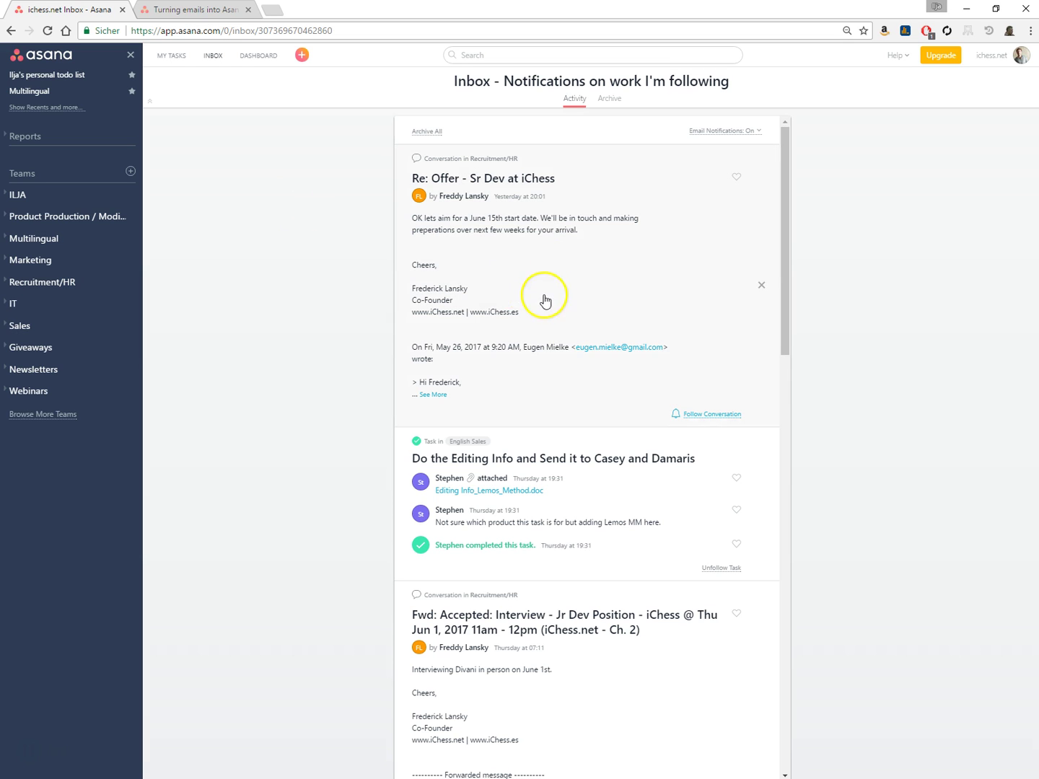
pyautogui.scroll(-10, 495, 284)
pyautogui.scroll(10, 498, 285)
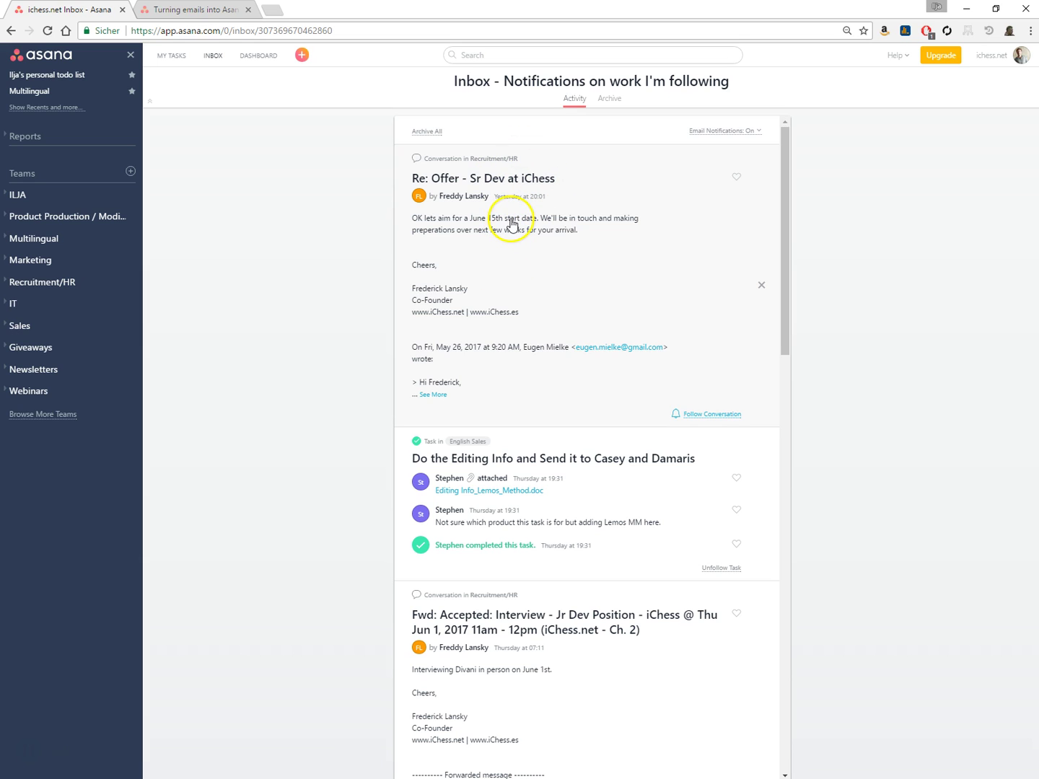
pyautogui.click(261, 62)
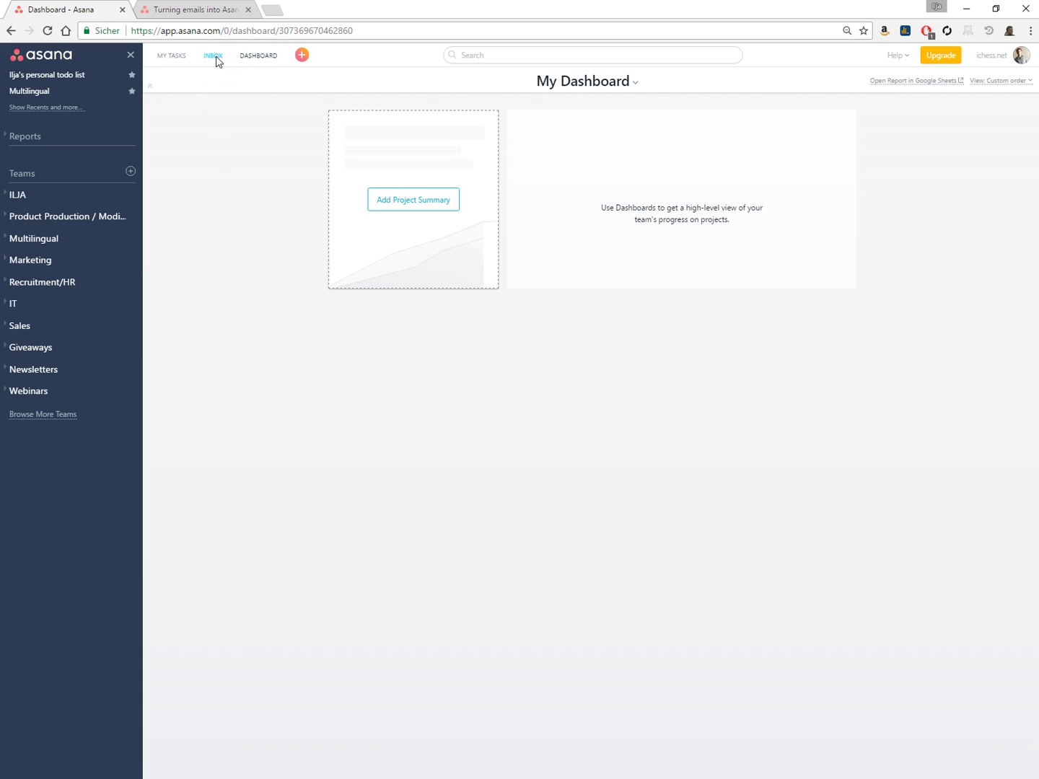
# - Check the Inbox's archived notifications, return to Activity, and show the email notification options
pyautogui.click(216, 58)
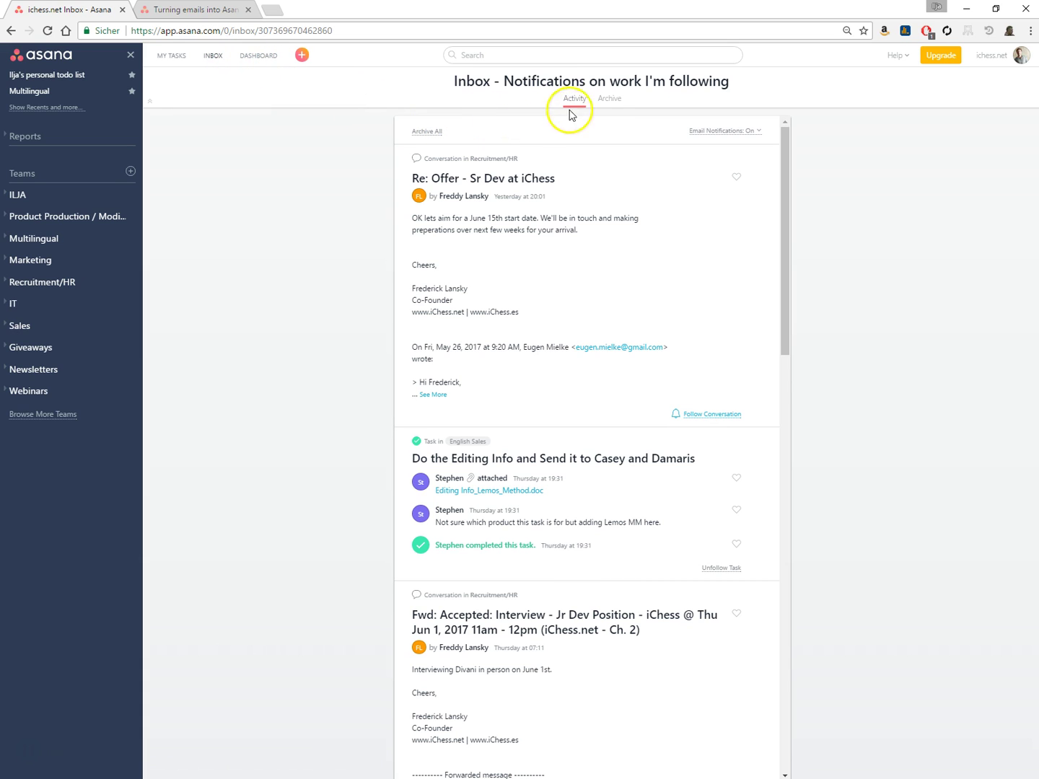
pyautogui.click(608, 106)
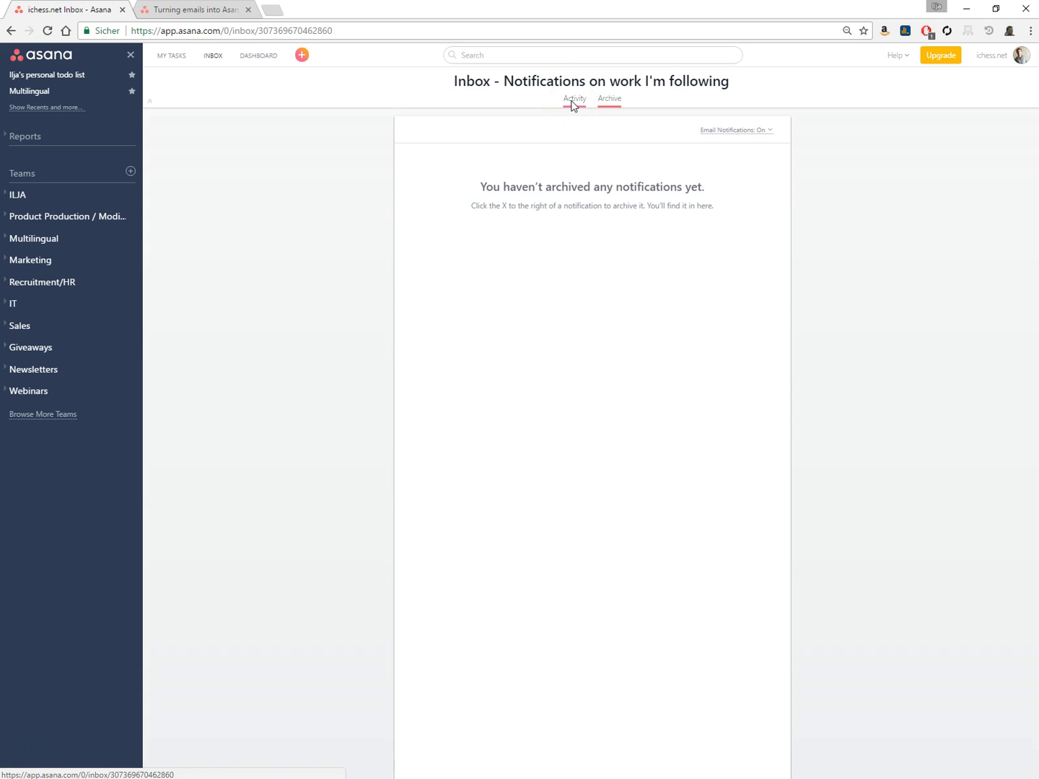
pyautogui.click(575, 101)
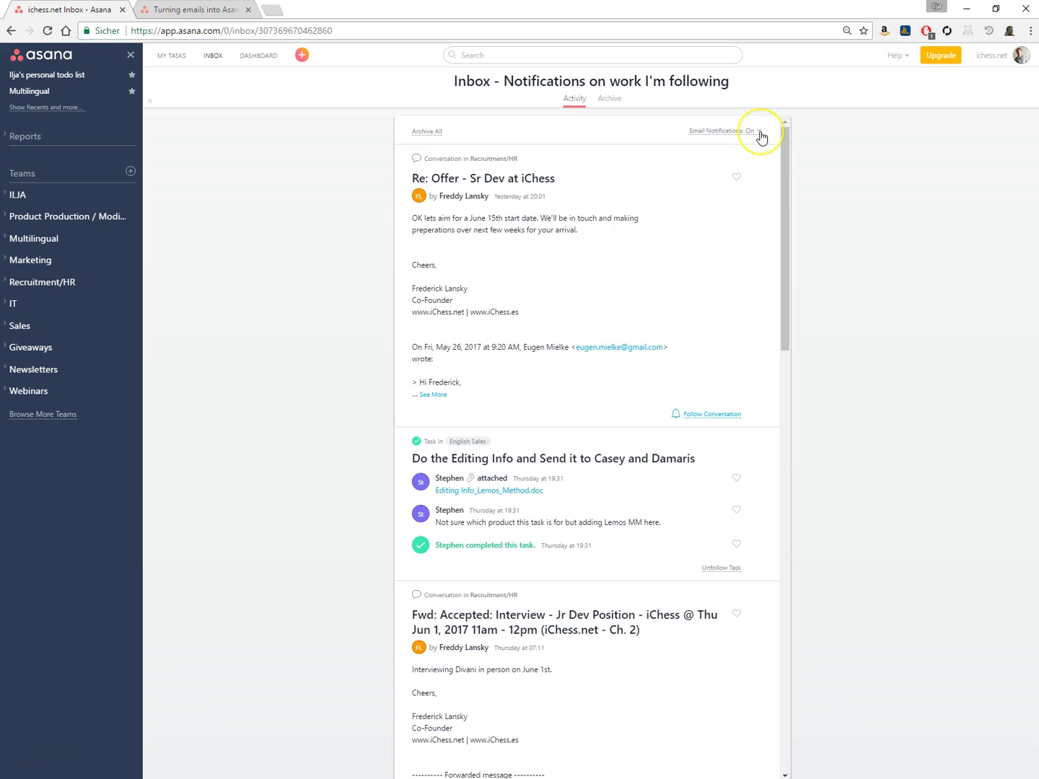
pyautogui.click(749, 132)
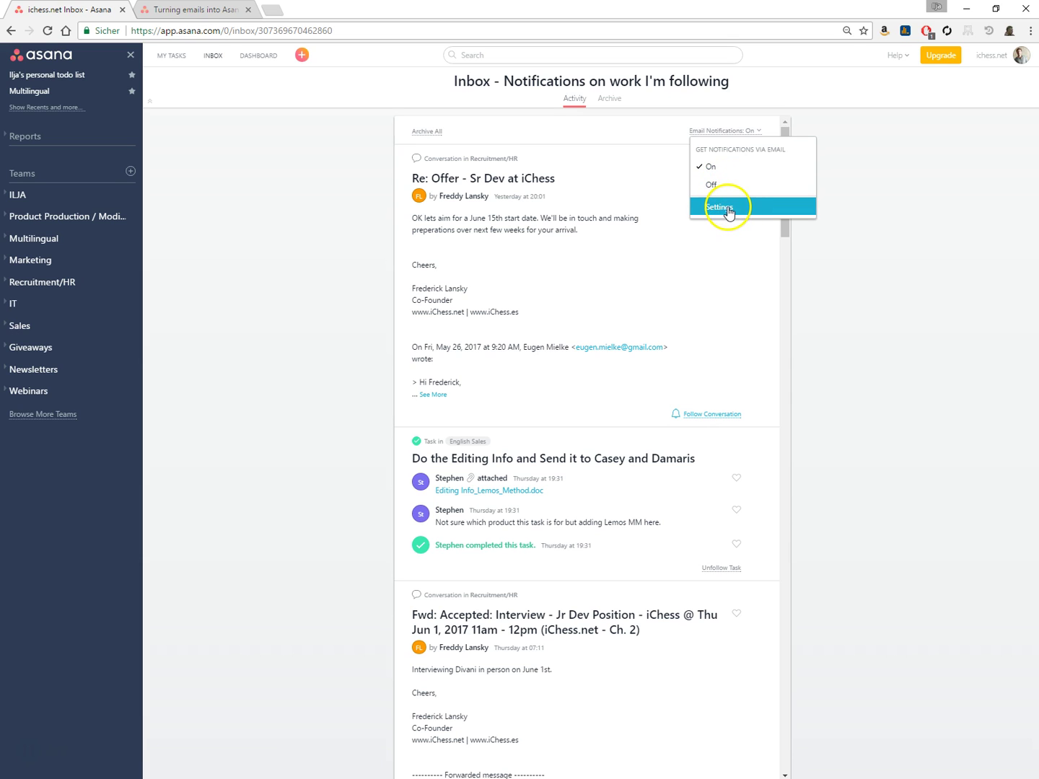
# - Open My Dashboard and show the options for creating a task, conversation, project or invitation
pyautogui.click(260, 58)
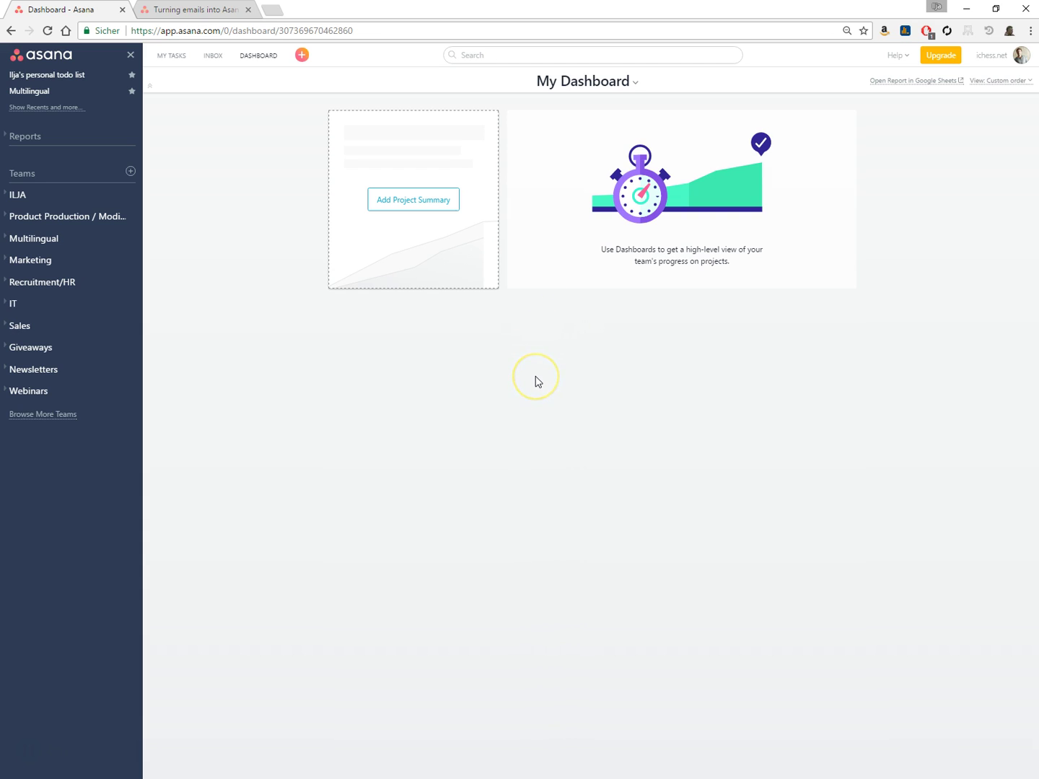
pyautogui.click(561, 377)
pyautogui.click(302, 56)
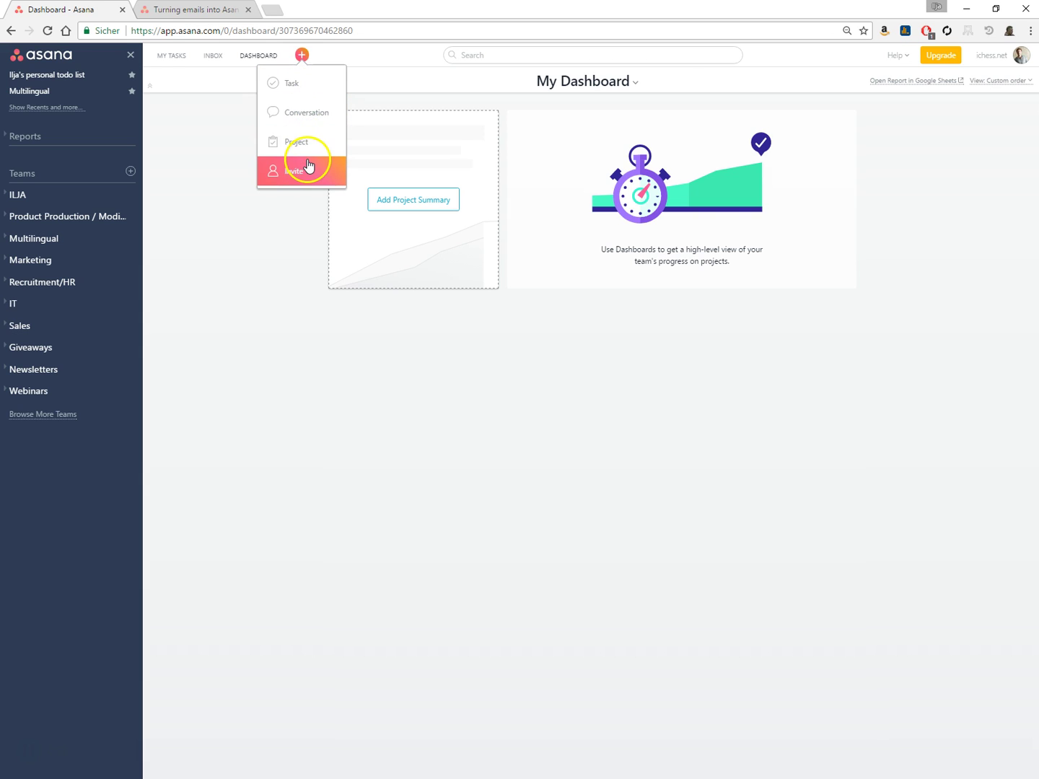
# - Search the workspace for "Sales" and clear the search
pyautogui.click(477, 55)
pyautogui.click(498, 52)
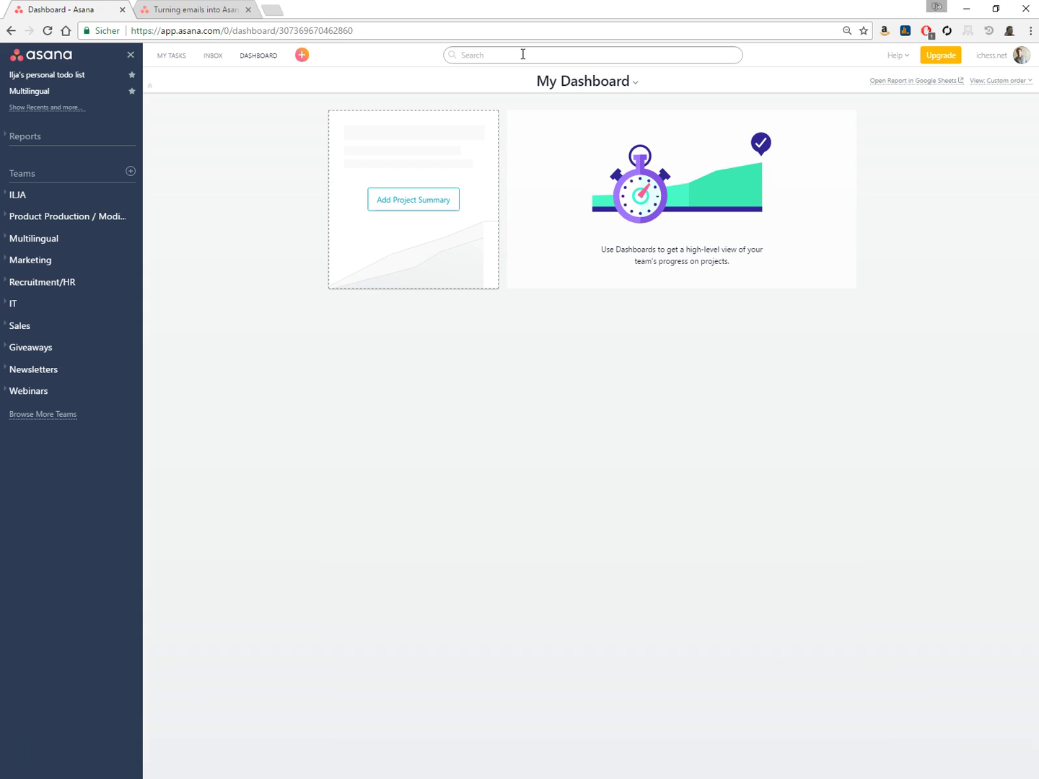
pyautogui.write('Sales')
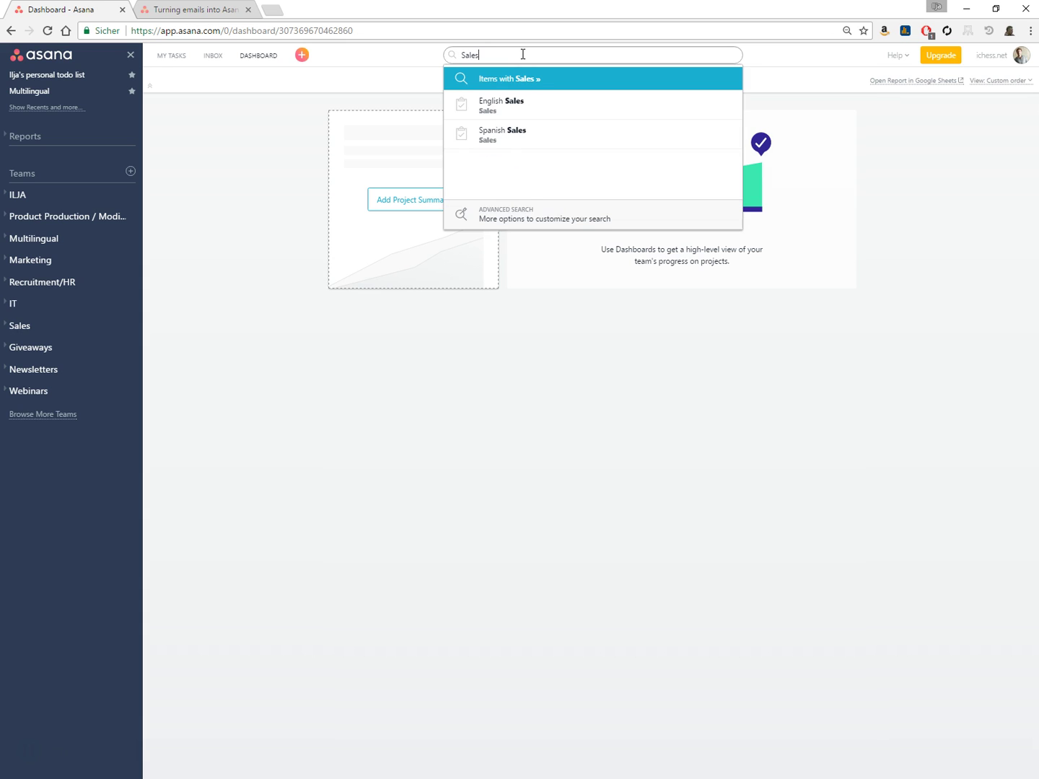
pyautogui.moveTo(478, 56); pyautogui.dragTo(453, 58)
pyautogui.press('BackSpace')
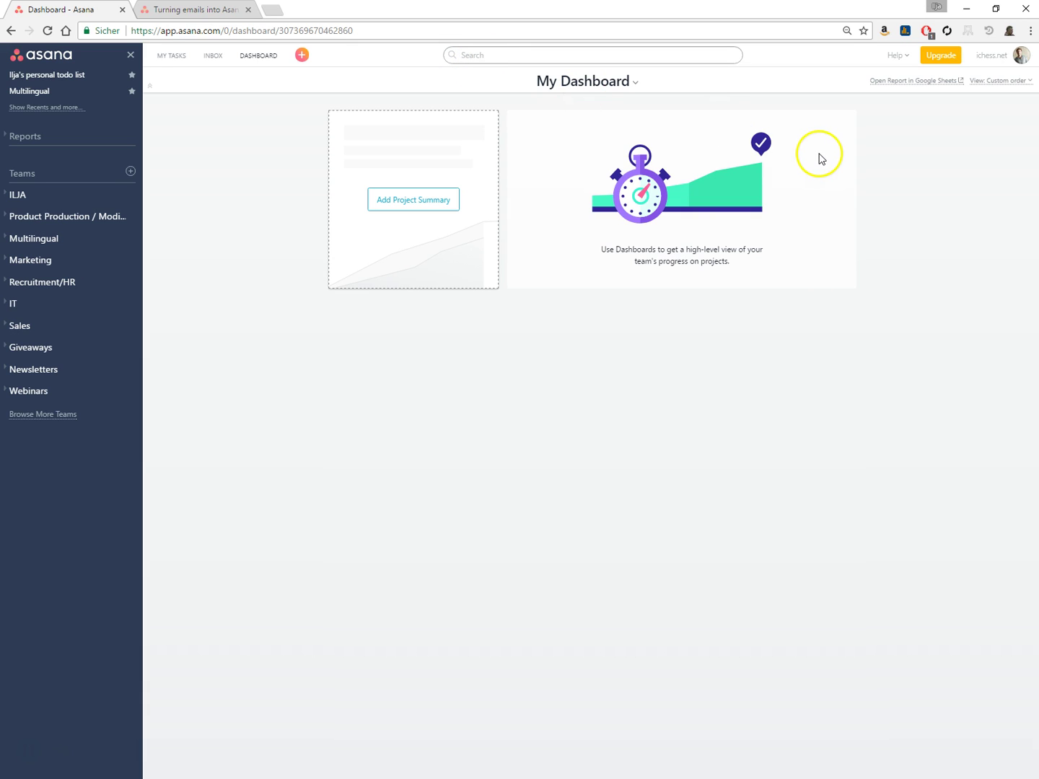
# - Look at the available help topics and the workspace account options, and close both lists
pyautogui.click(896, 61)
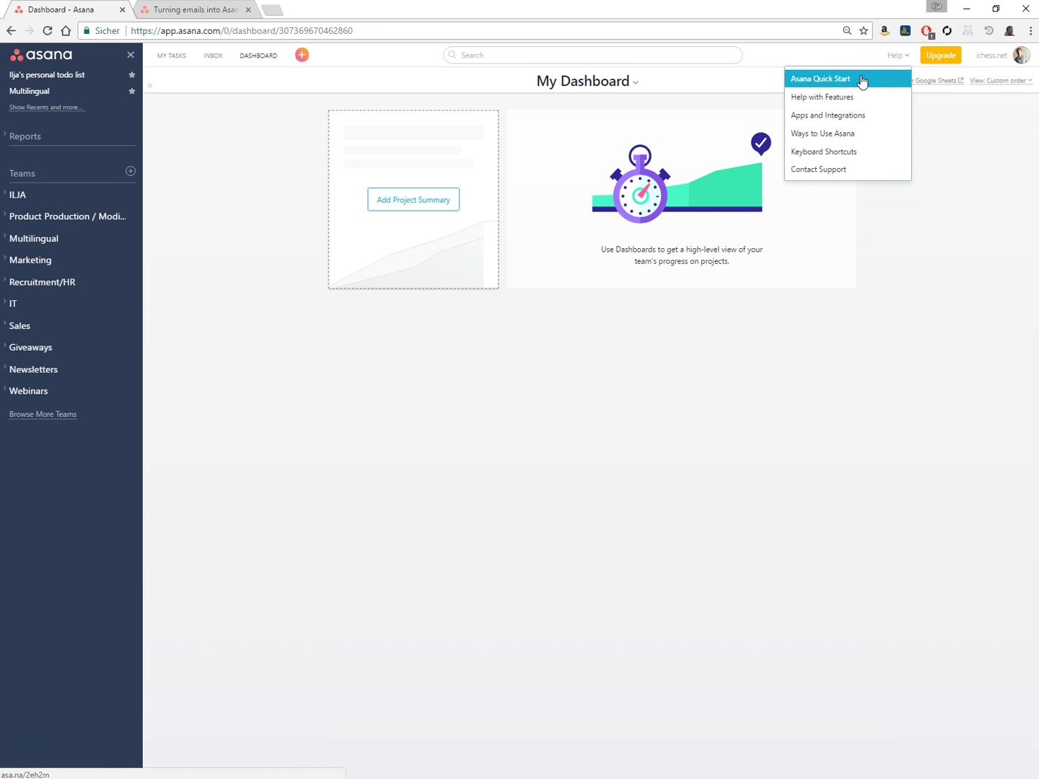
pyautogui.click(894, 61)
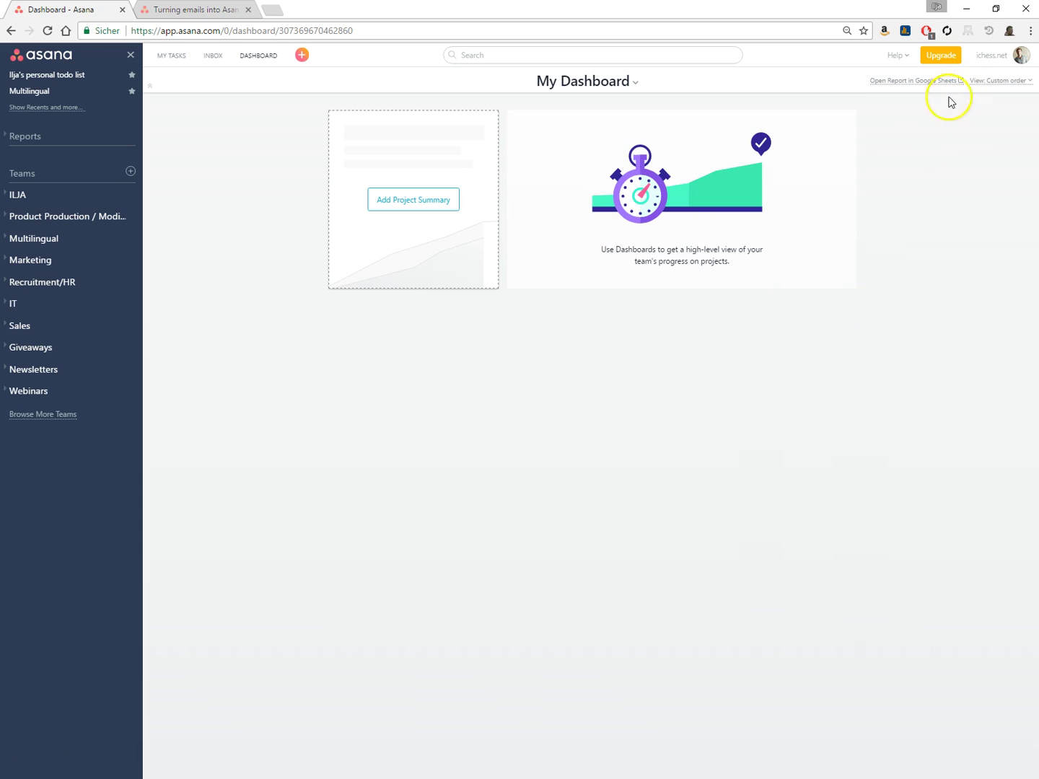
pyautogui.click(1001, 58)
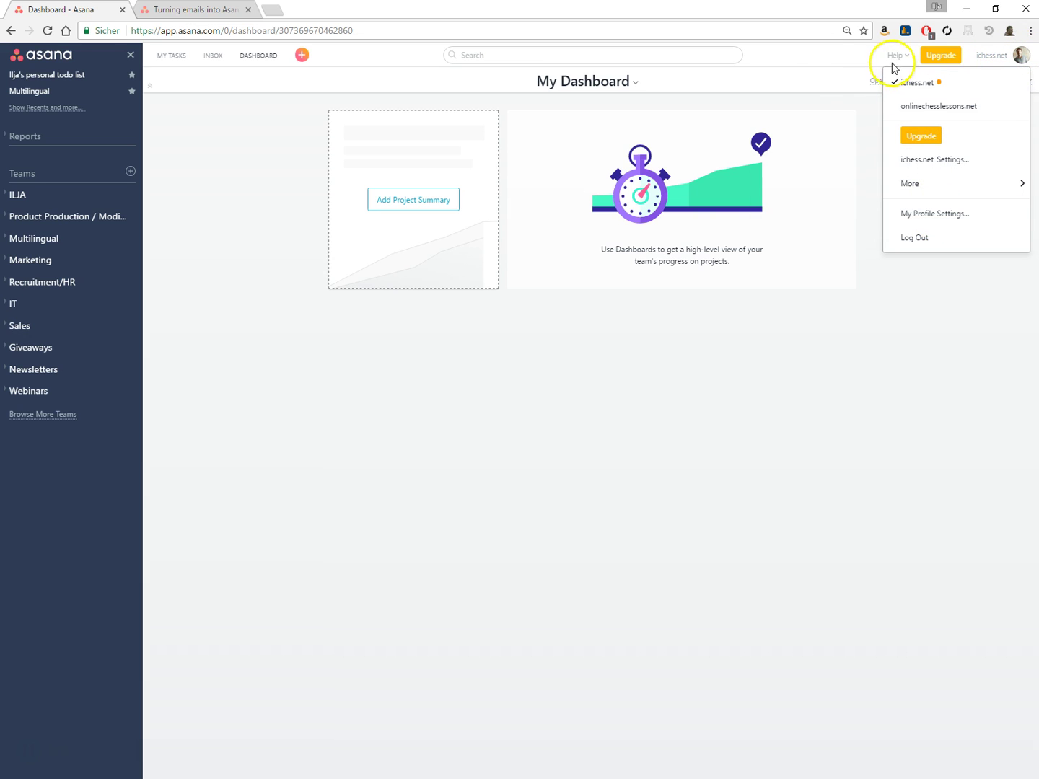
pyautogui.click(812, 77)
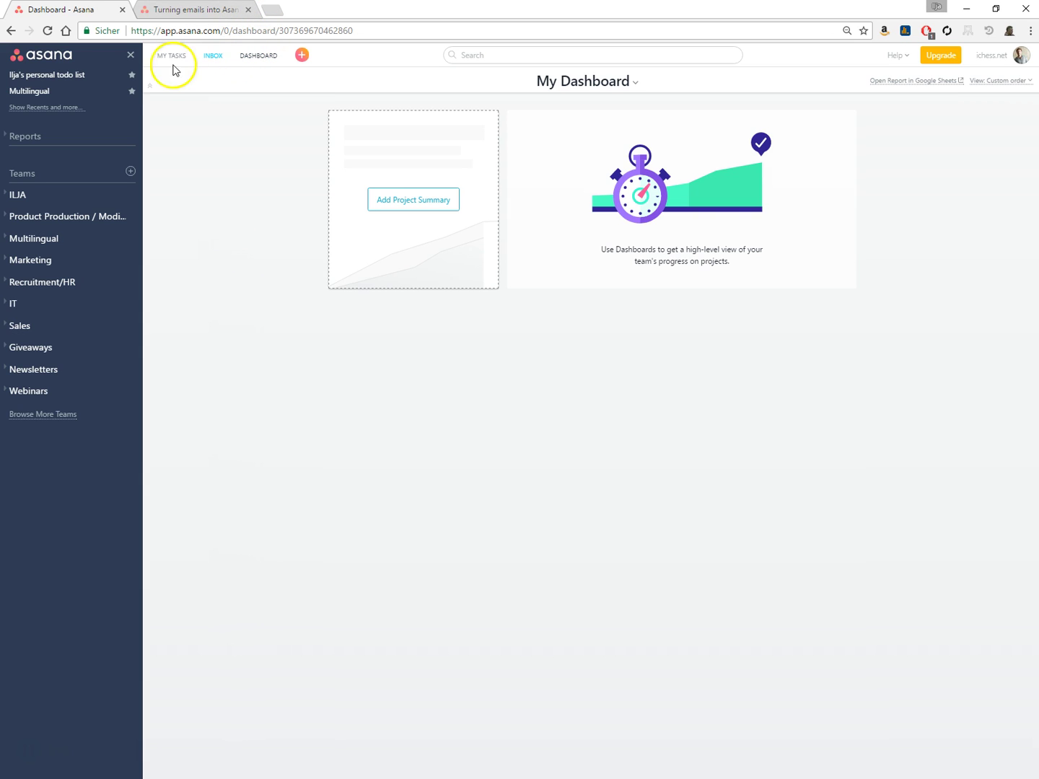
# - Collapse the dashboard's page header and expand it again
pyautogui.click(151, 85)
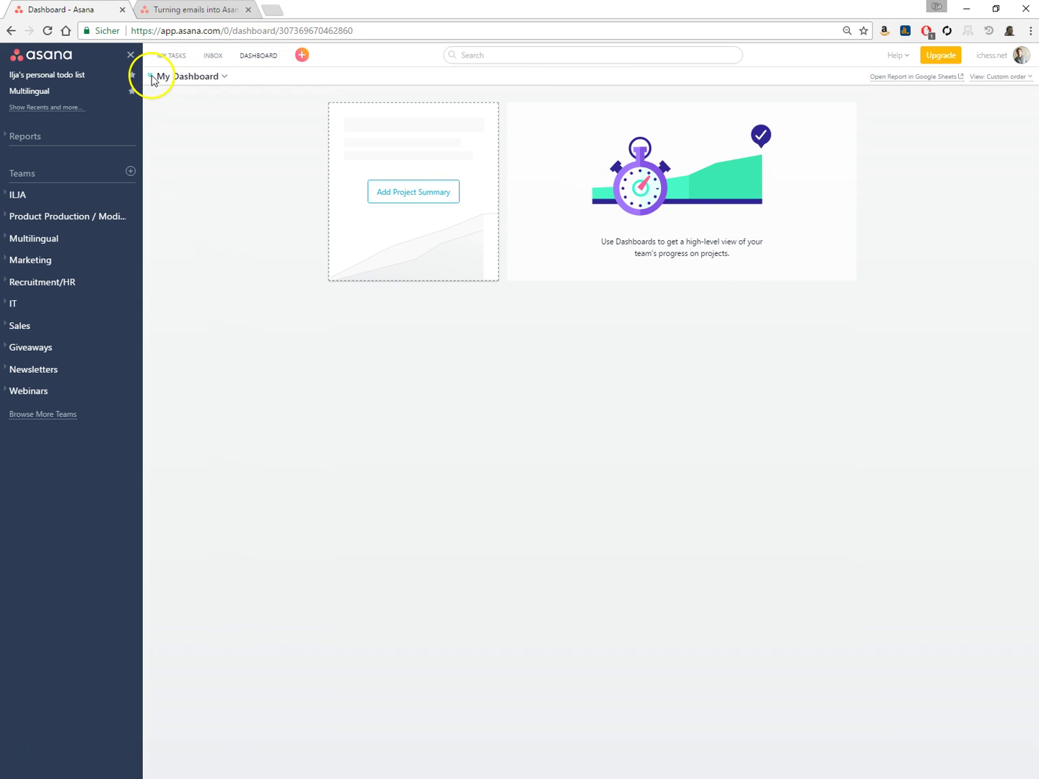
pyautogui.click(151, 76)
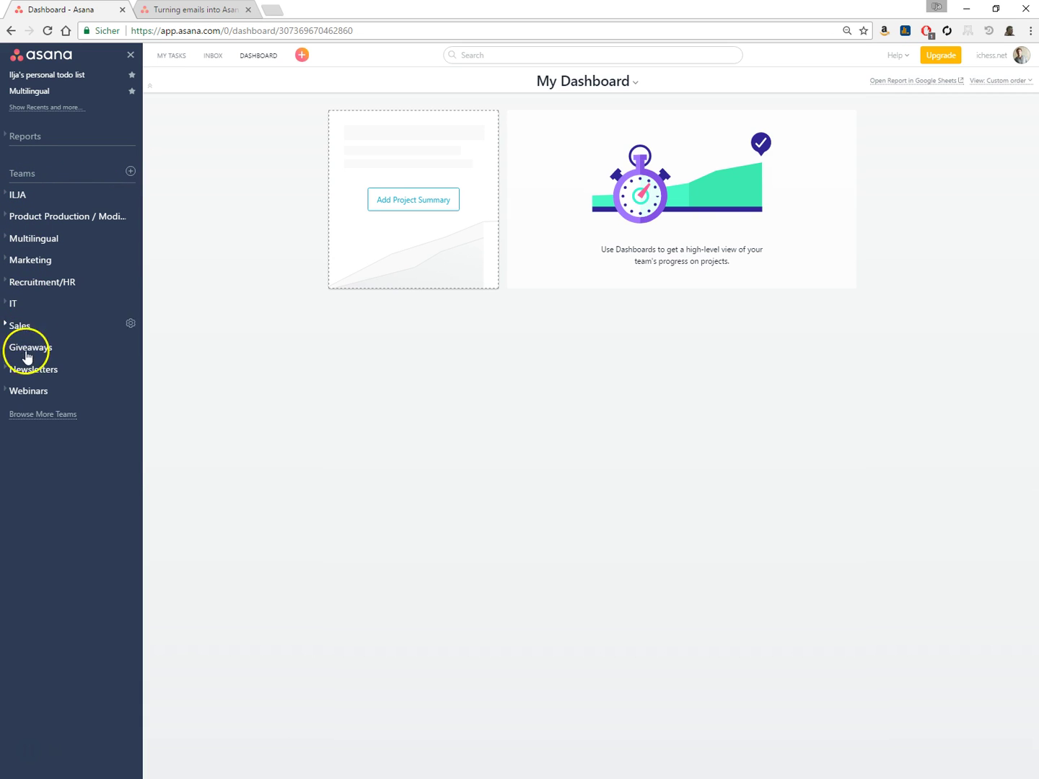
# - Open the Youtube Channels team from the additional teams and expand the first team under Teams
pyautogui.click(42, 414)
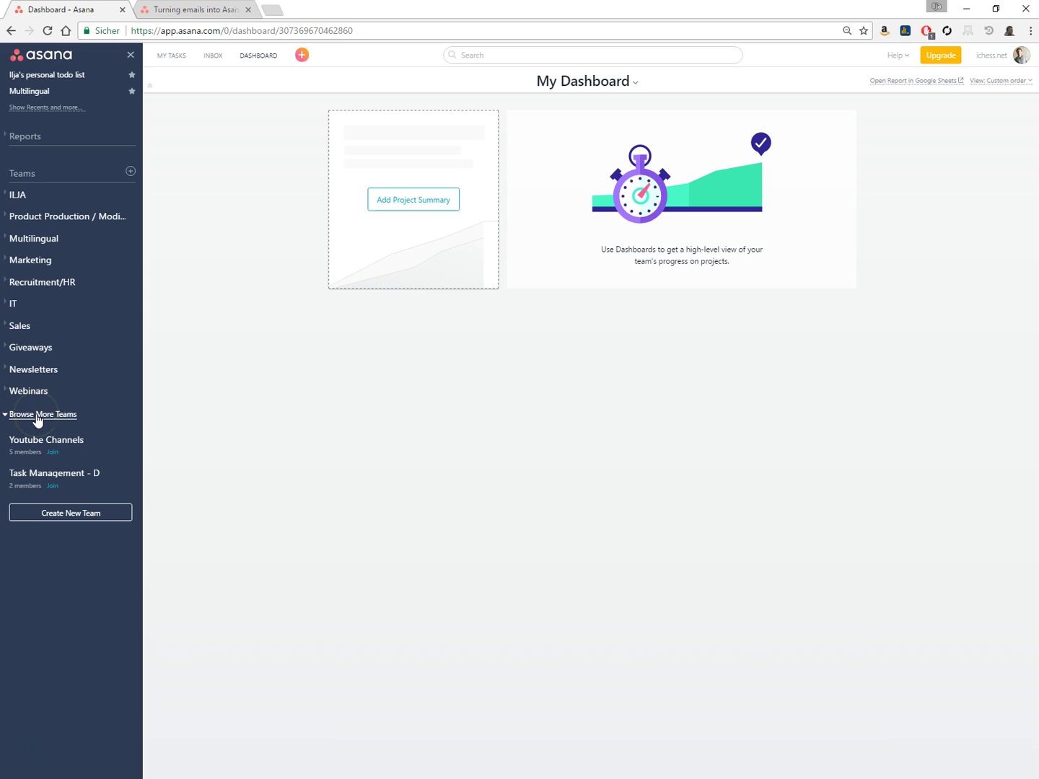
pyautogui.click(79, 448)
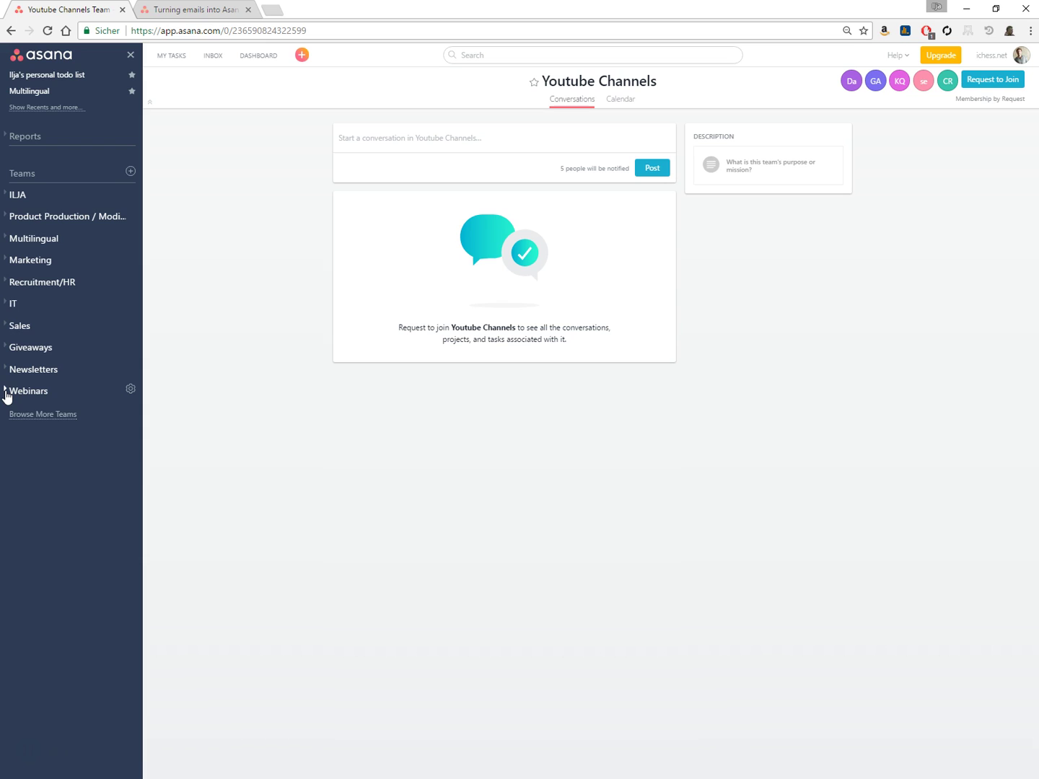
pyautogui.click(11, 196)
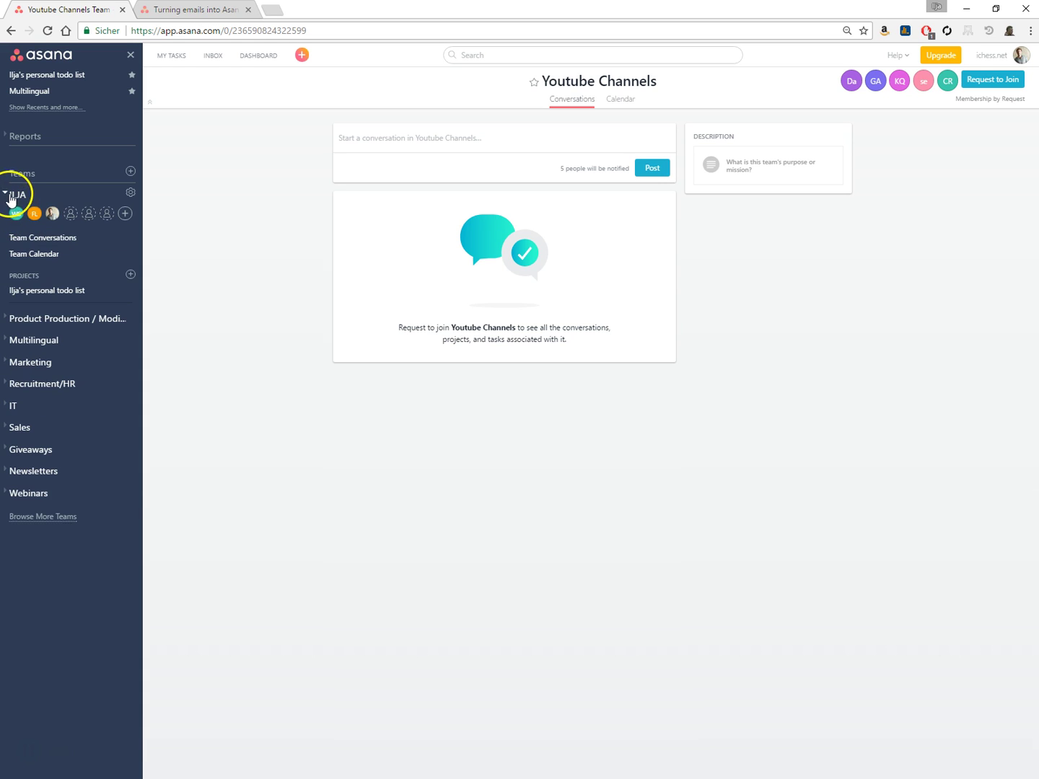
# - Look at the Product Production team's projects, collapse that team and the first team, and expand the Sales team
pyautogui.click(34, 322)
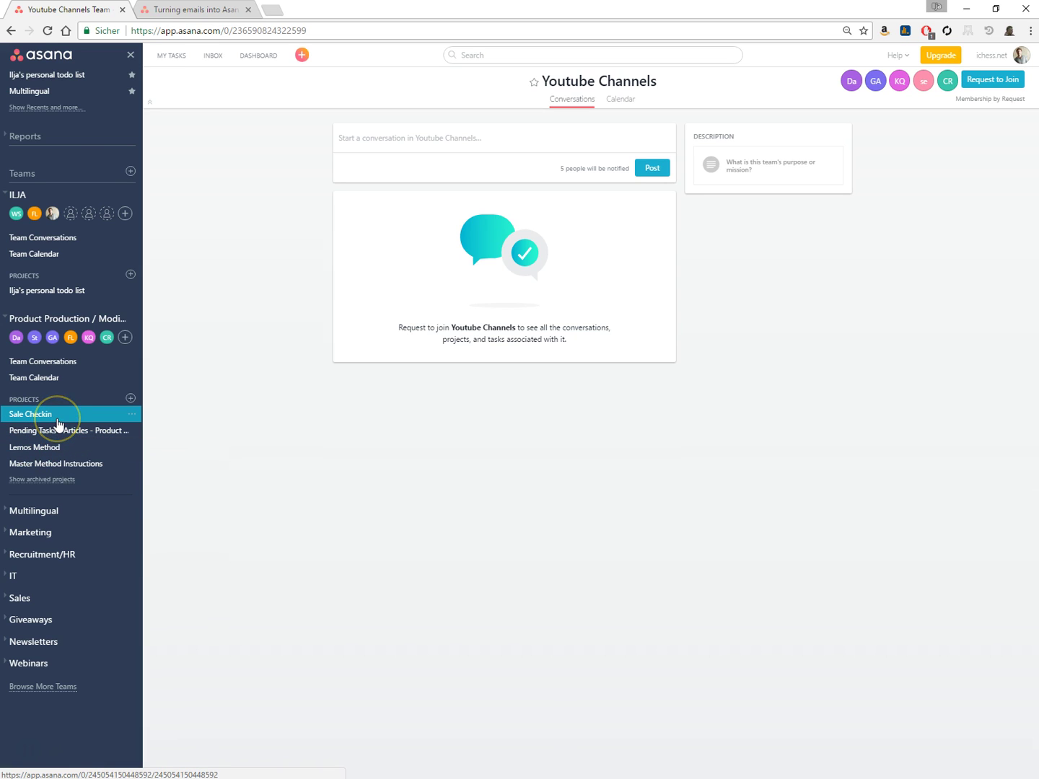
pyautogui.click(5, 318)
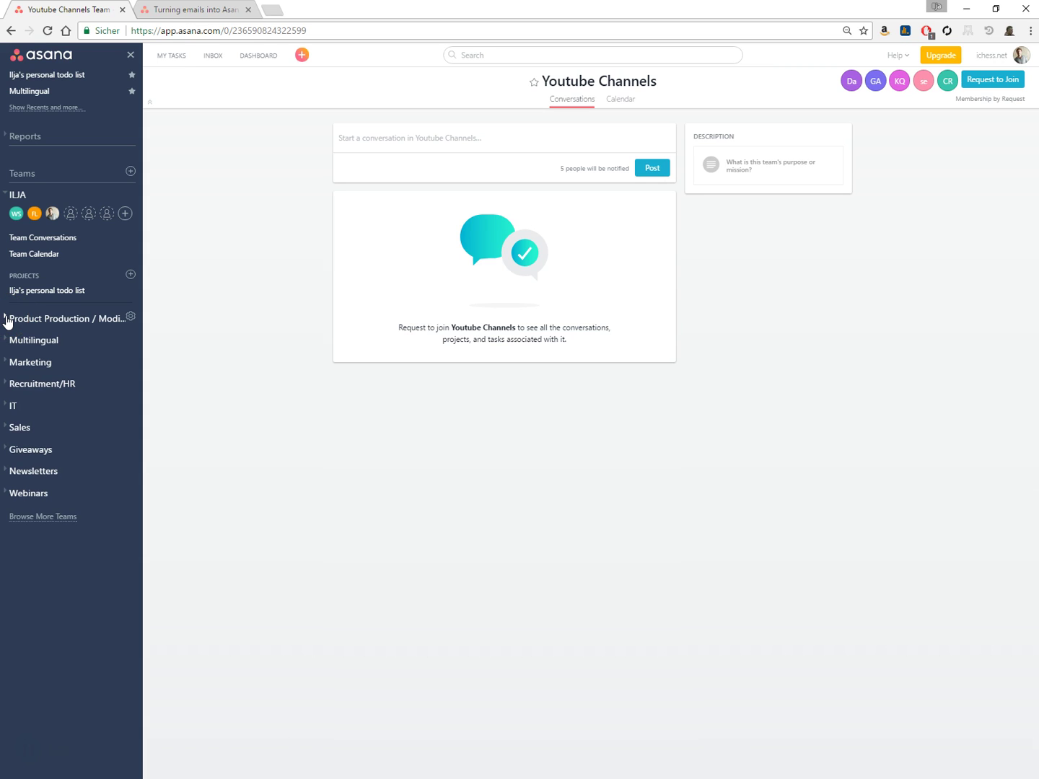
pyautogui.click(6, 195)
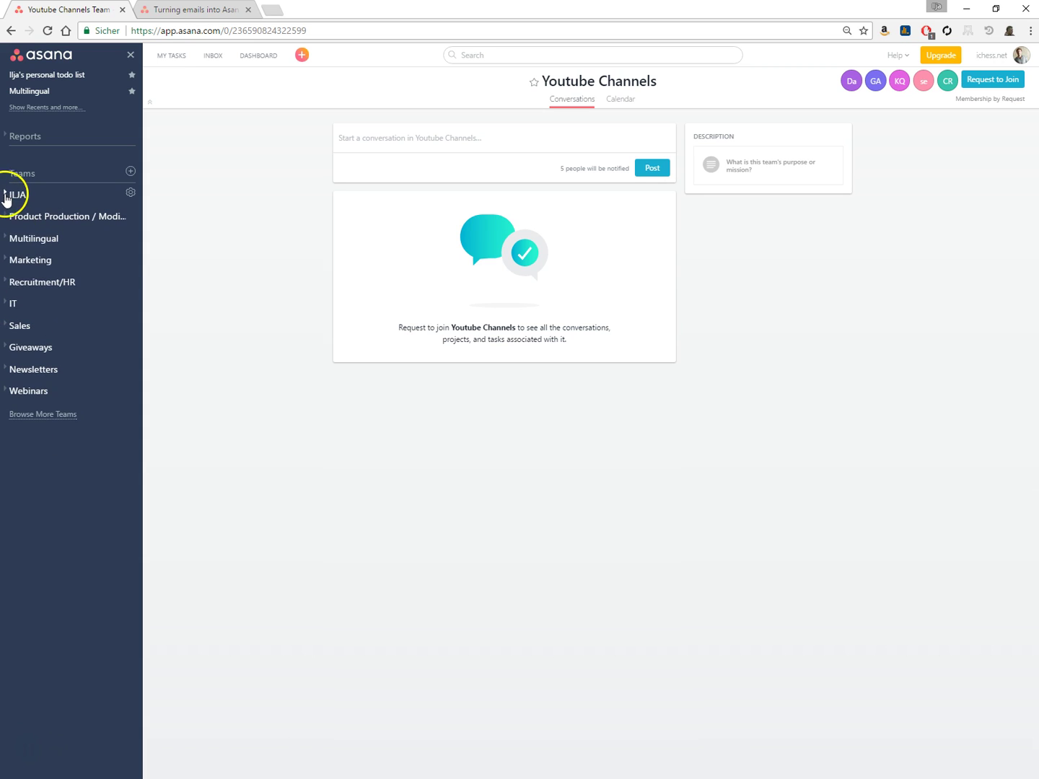
pyautogui.click(6, 325)
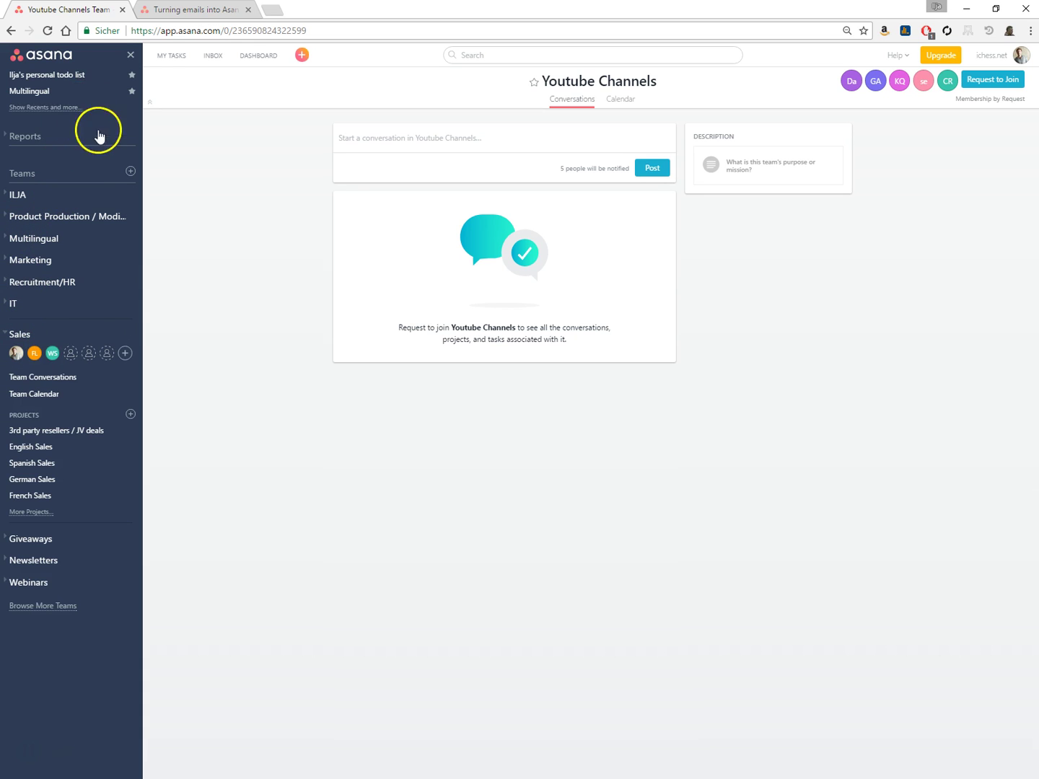
# - View the Tasks I've Created report and the recent items list, collapsing the reports and recents again
pyautogui.click(31, 137)
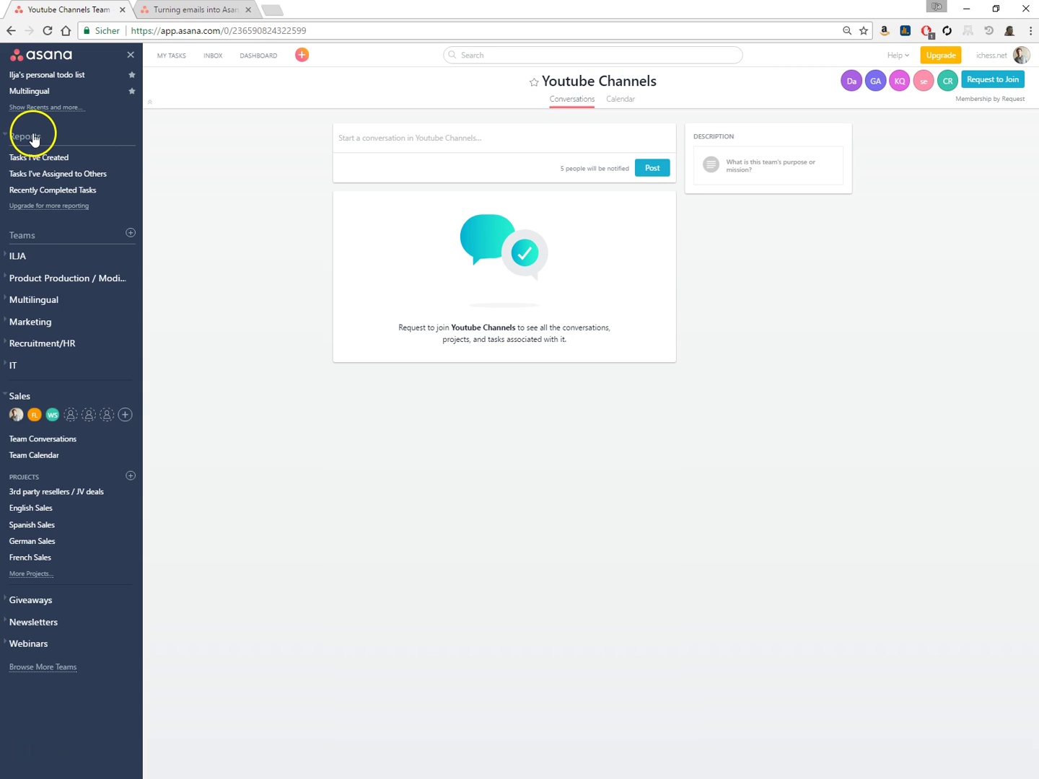
pyautogui.click(40, 159)
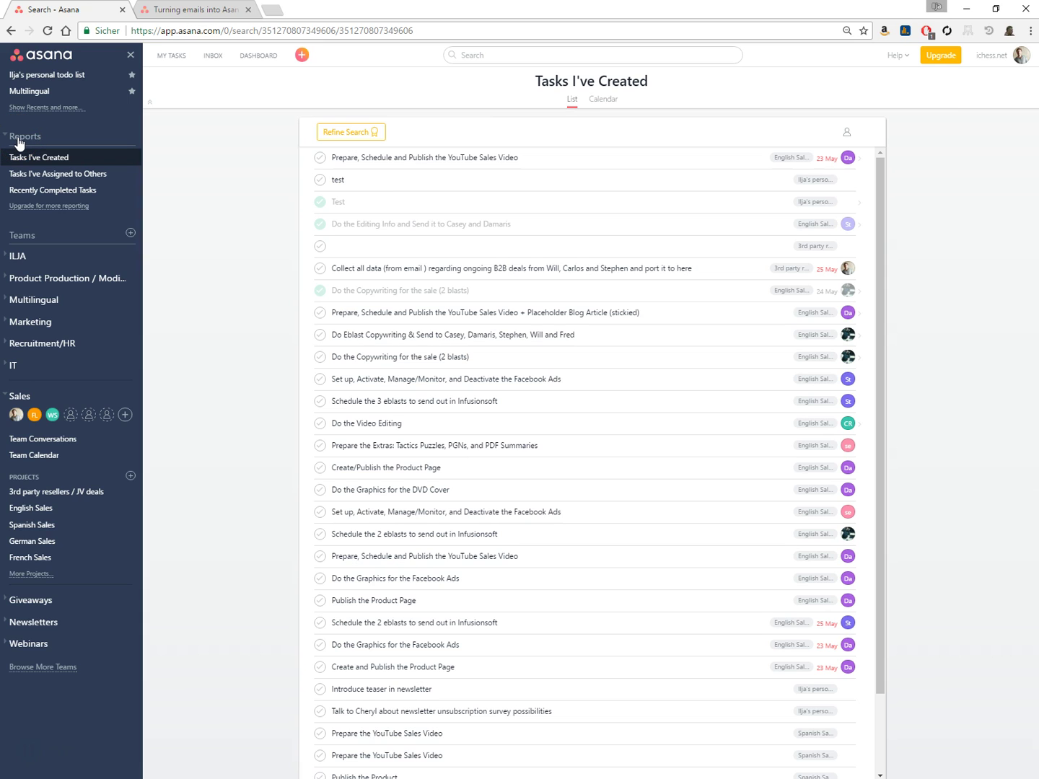
pyautogui.click(20, 143)
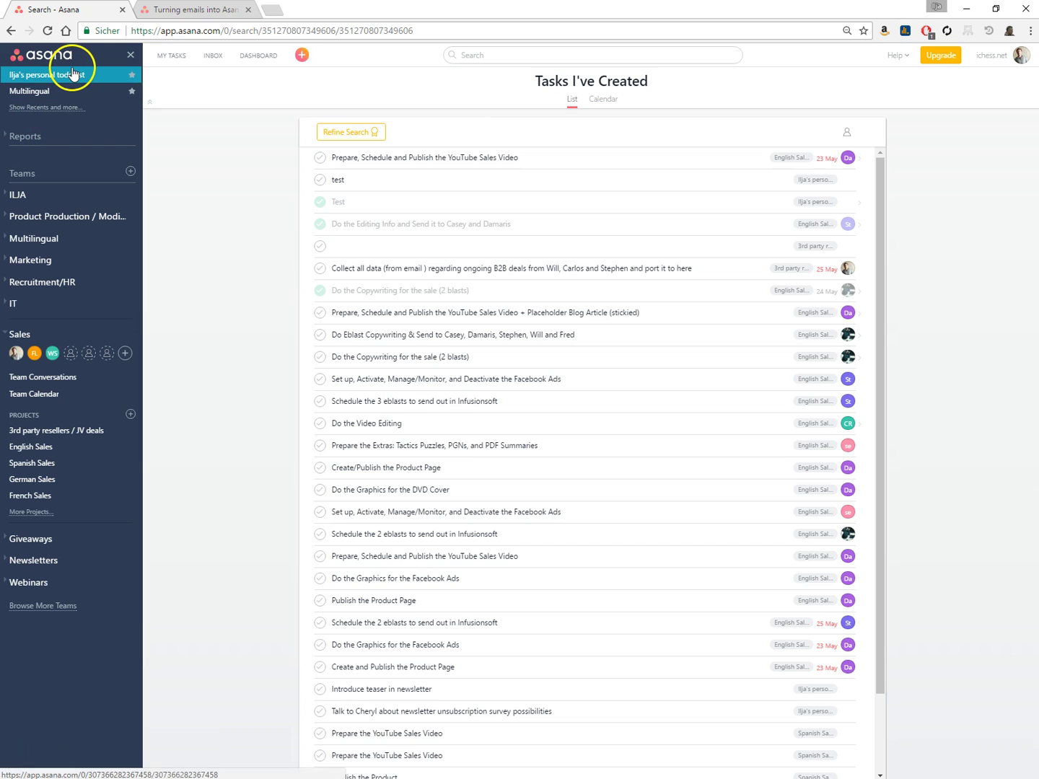
pyautogui.click(69, 108)
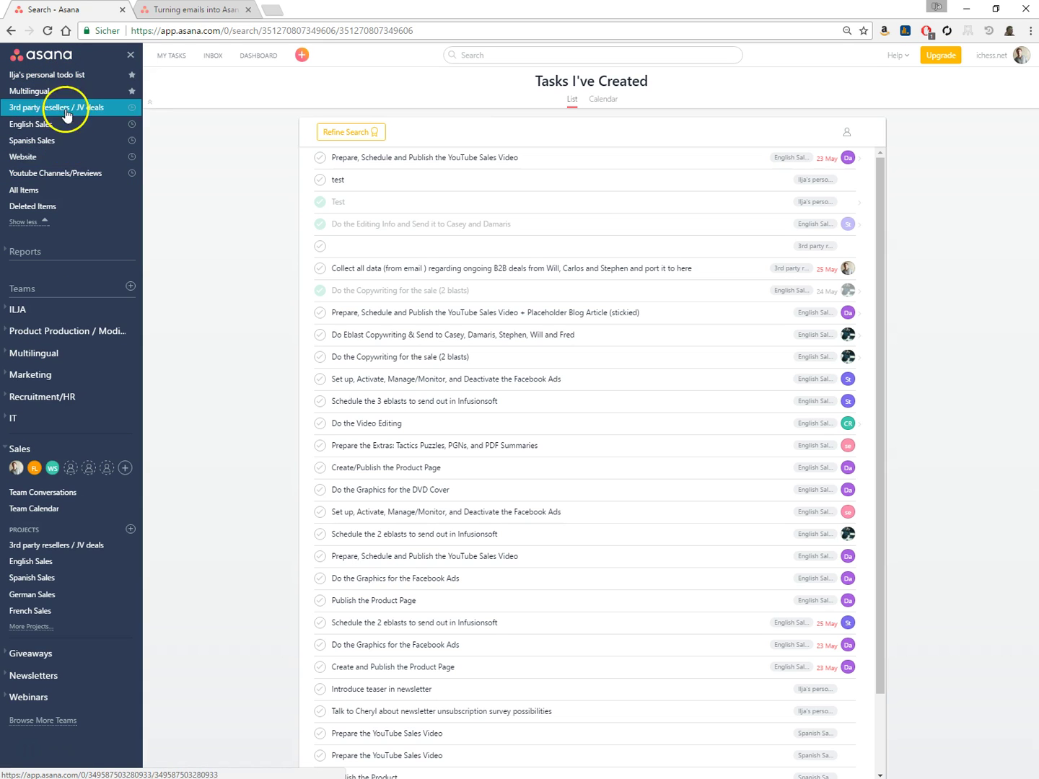
pyautogui.click(43, 222)
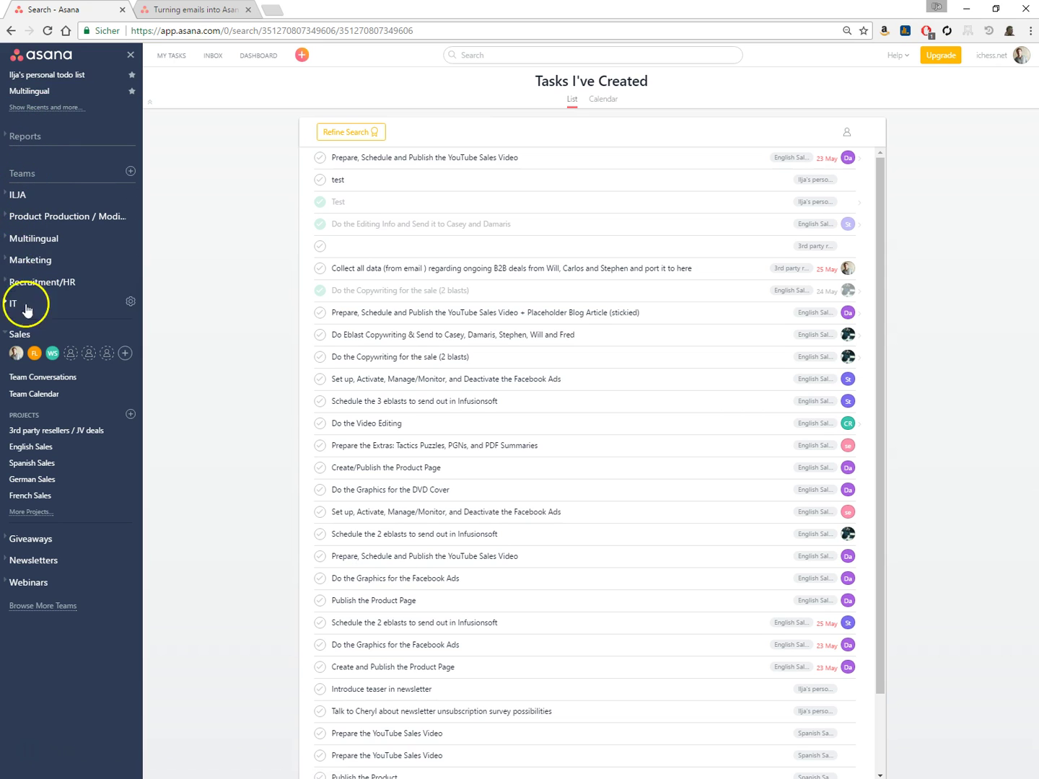
# - Open the English Sales project, look at the new project form for the Sales team and close it without creating anything
pyautogui.click(38, 448)
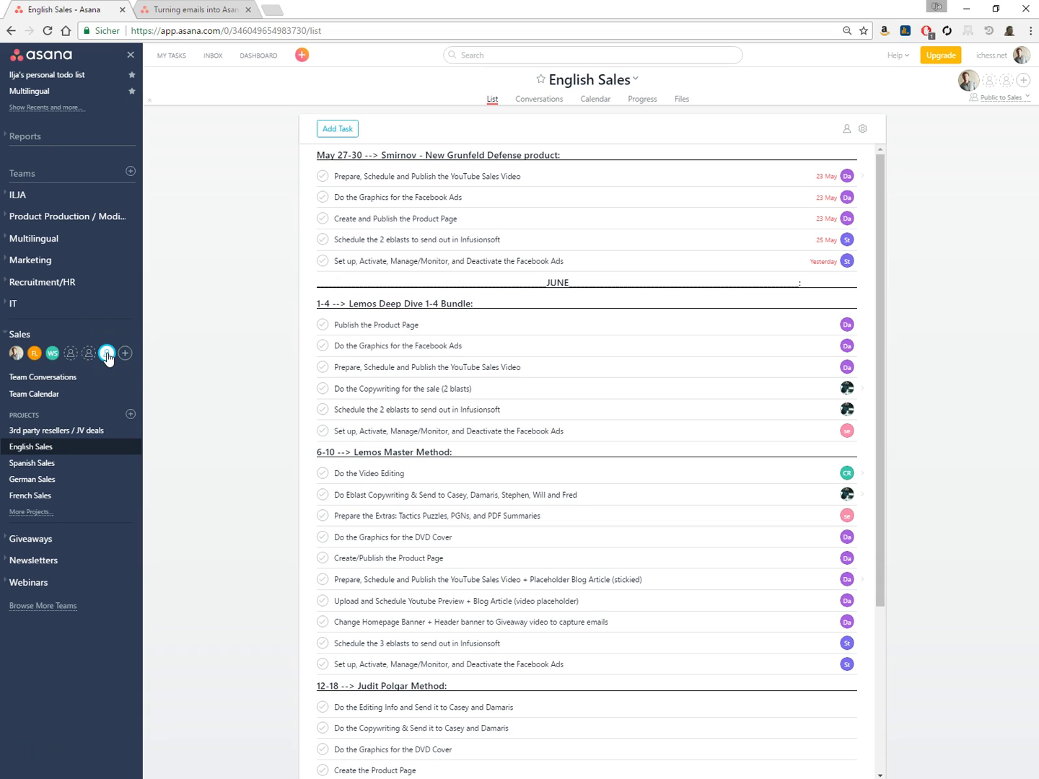
pyautogui.click(130, 415)
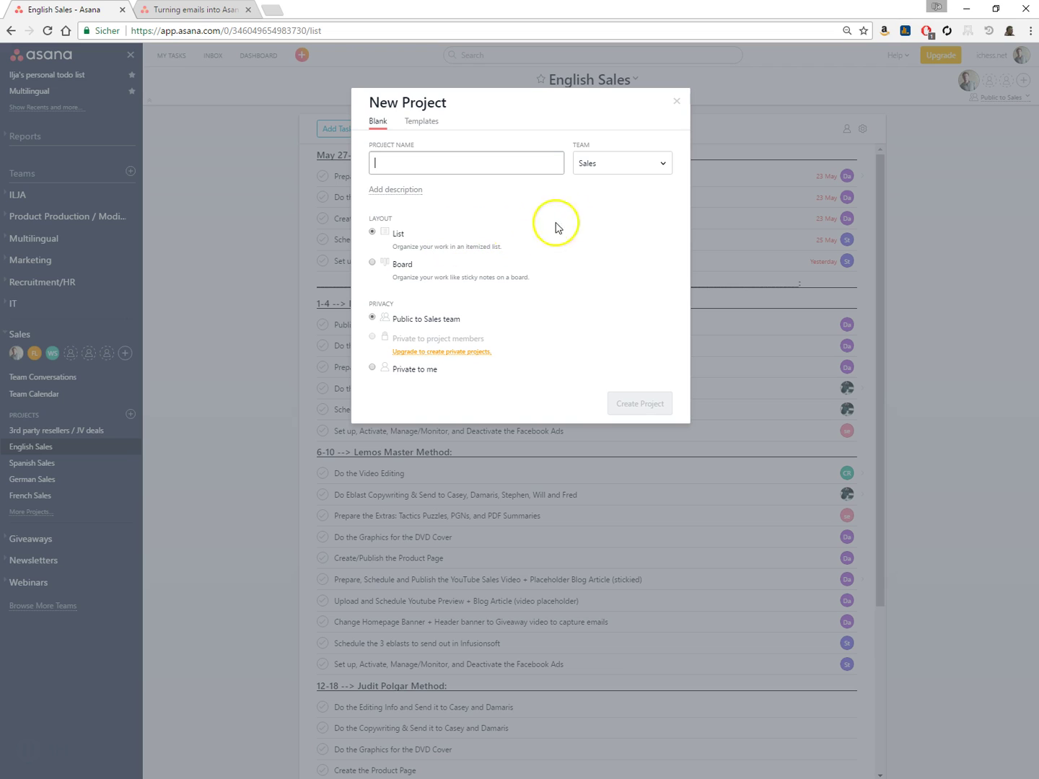
pyautogui.click(677, 107)
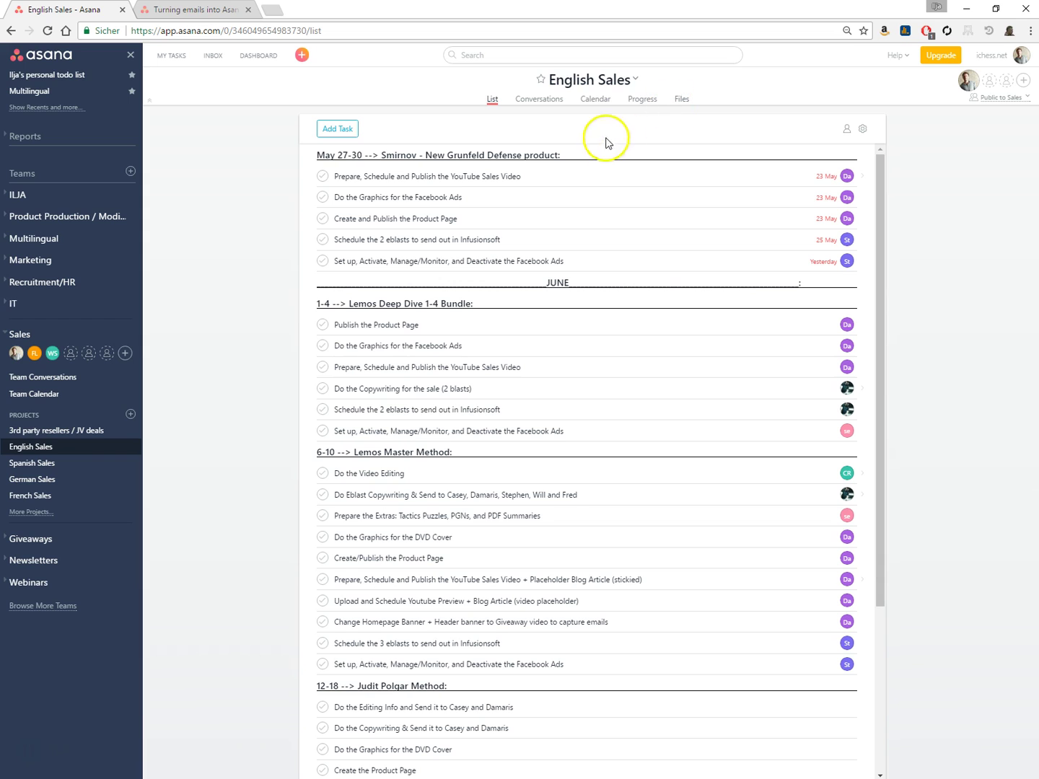
# - Open the Sales team's conversations and bring up the subject and message fields for a new conversation
pyautogui.click(43, 380)
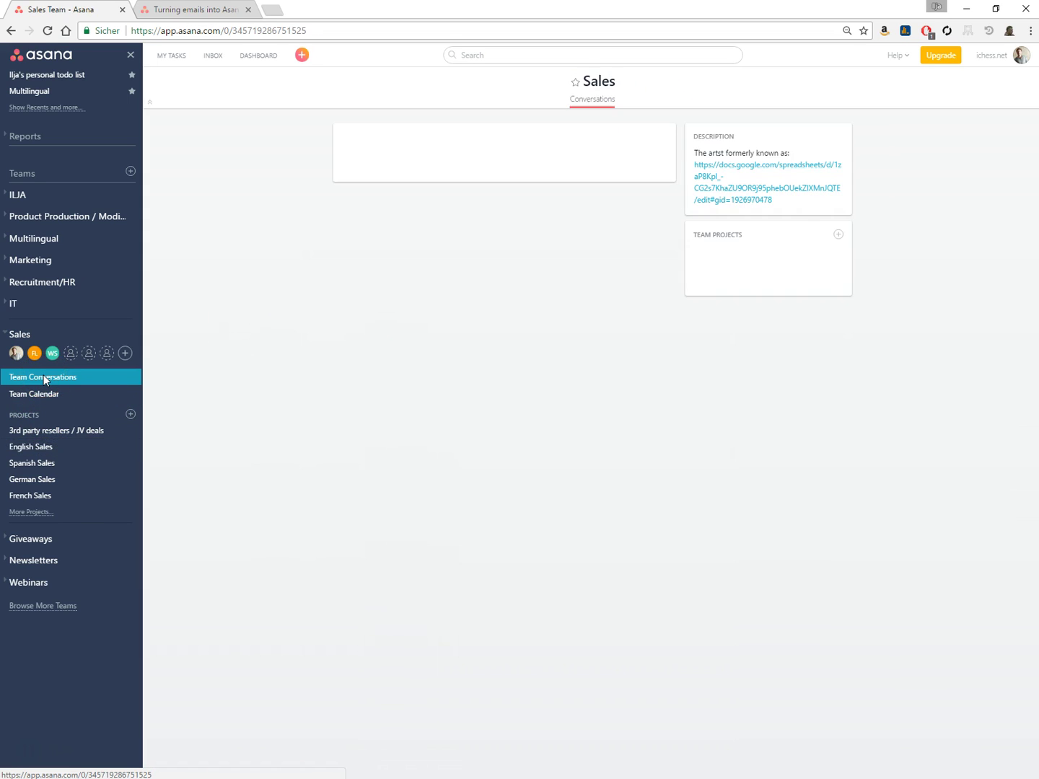
pyautogui.click(45, 394)
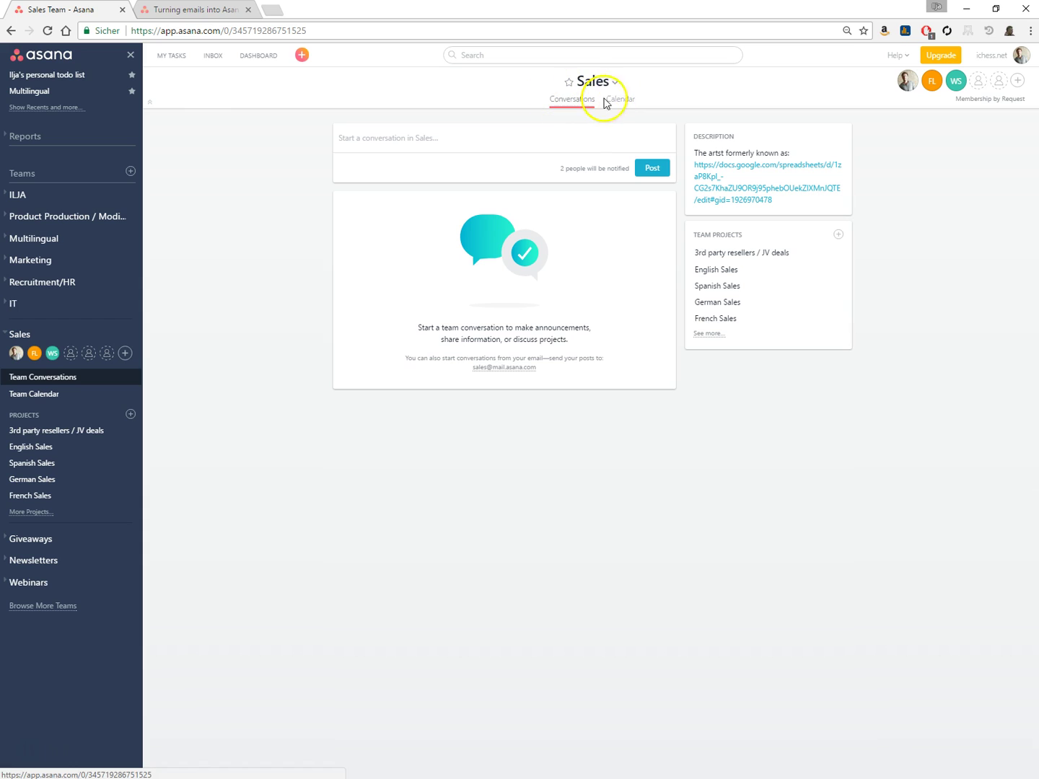
pyautogui.click(384, 138)
pyautogui.click(402, 136)
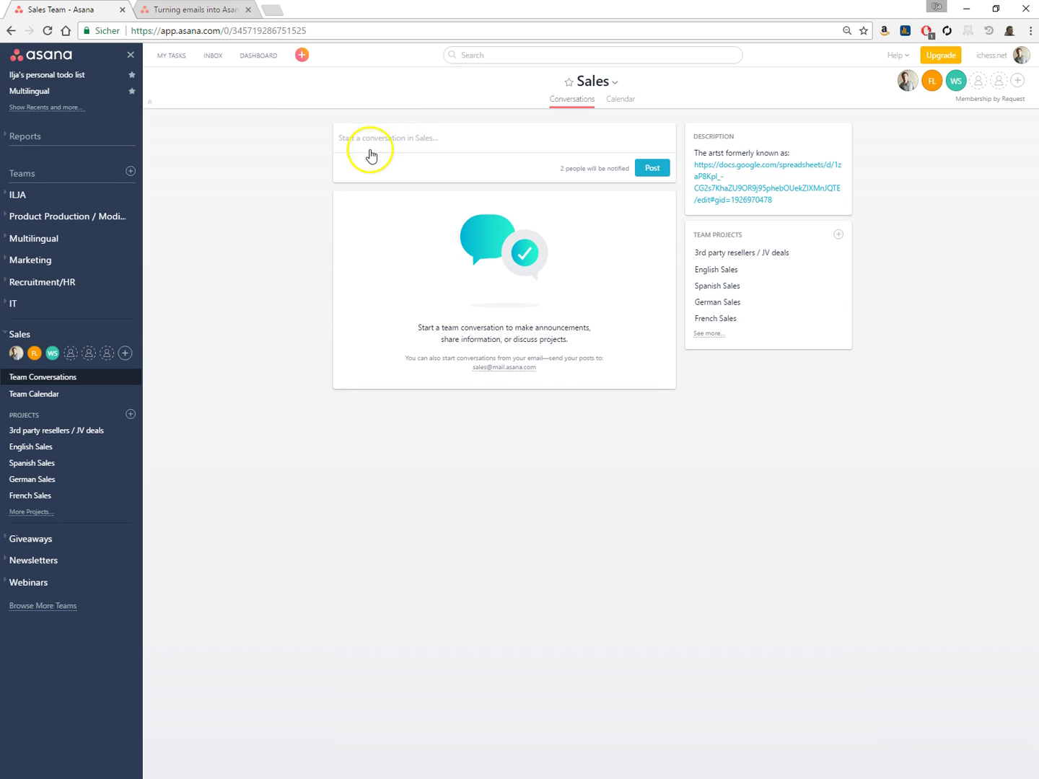
pyautogui.click(381, 140)
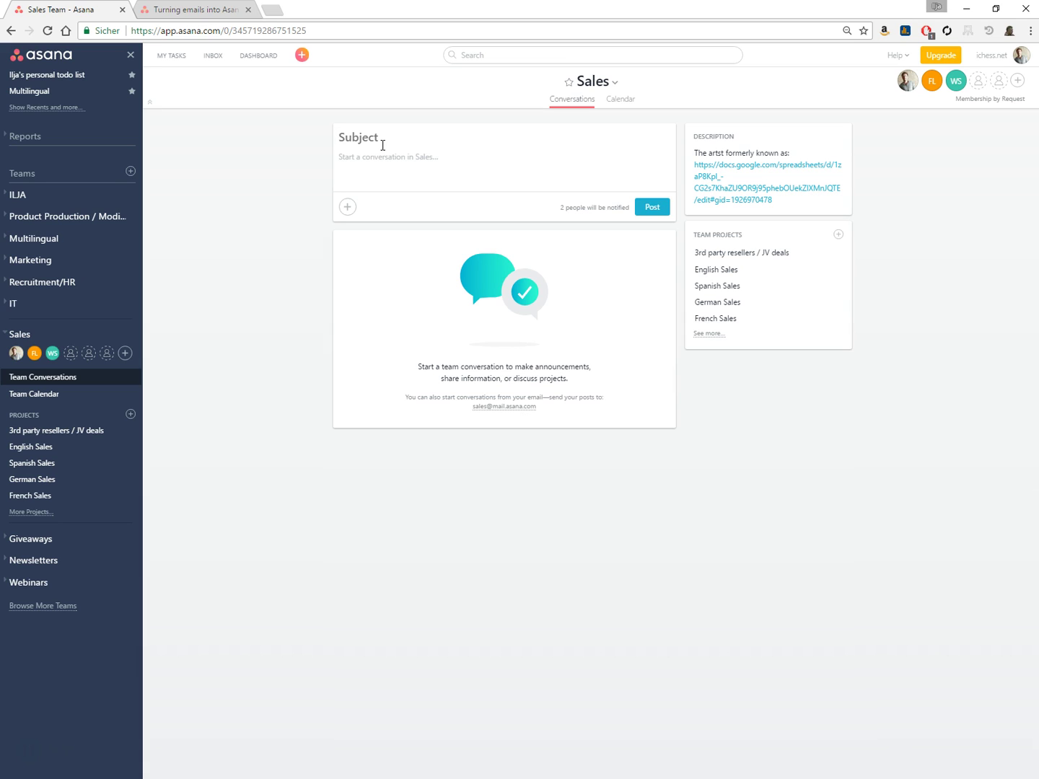
pyautogui.click(384, 153)
pyautogui.click(383, 158)
pyautogui.click(388, 154)
pyautogui.click(447, 201)
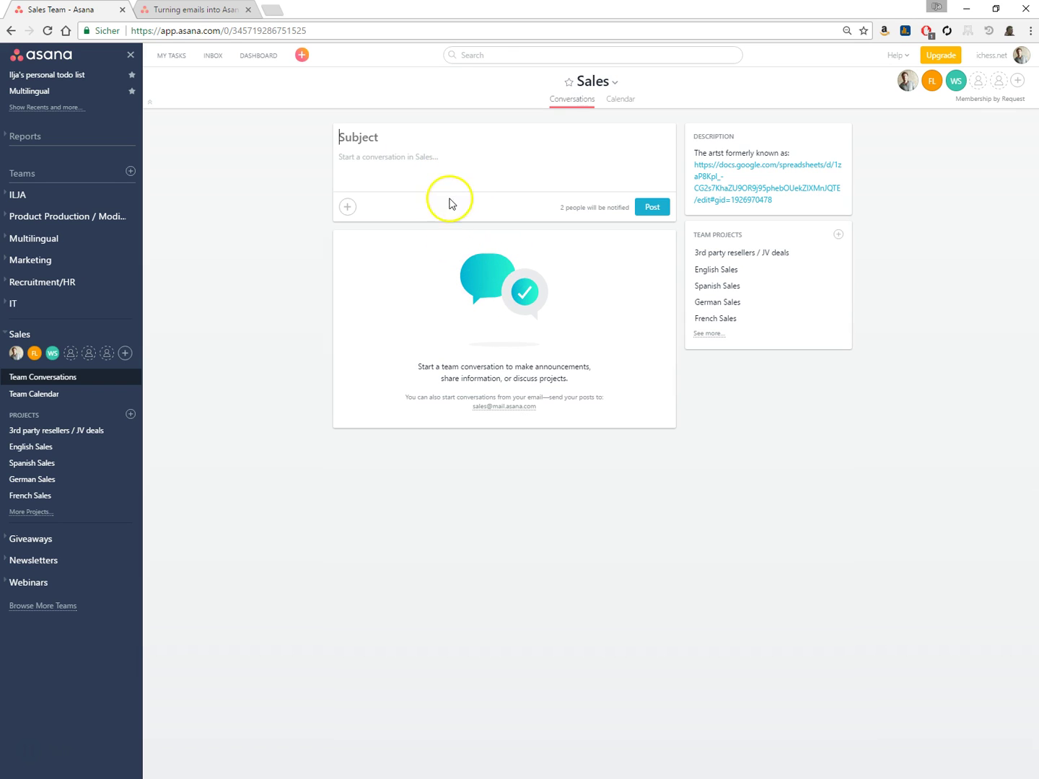
pyautogui.click(444, 153)
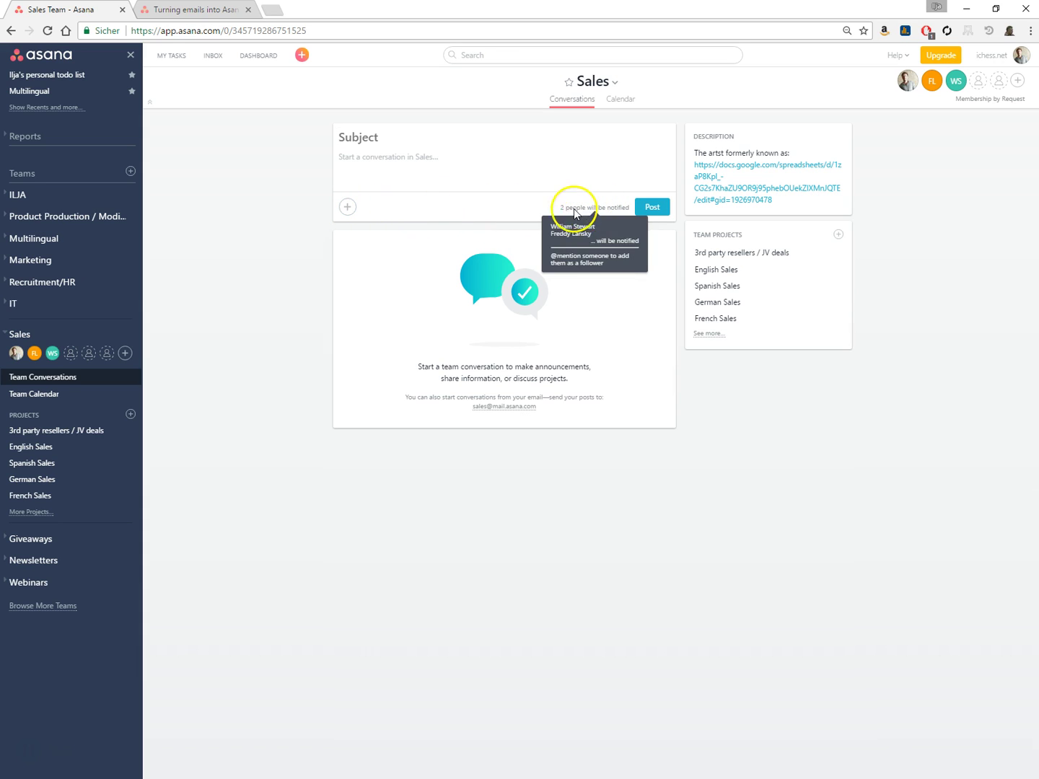
# - Look through the Sales team's calendar, and return to the team conversations to view the team description
pyautogui.click(625, 101)
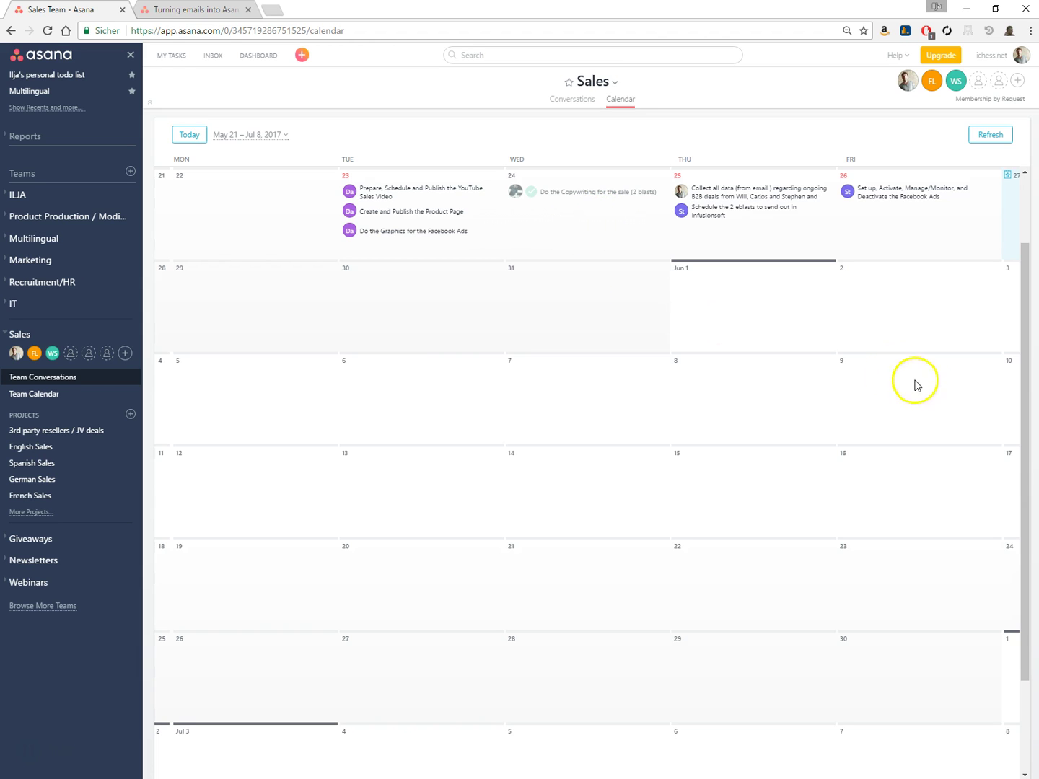
pyautogui.moveTo(1020, 400); pyautogui.dragTo(1025, 355)
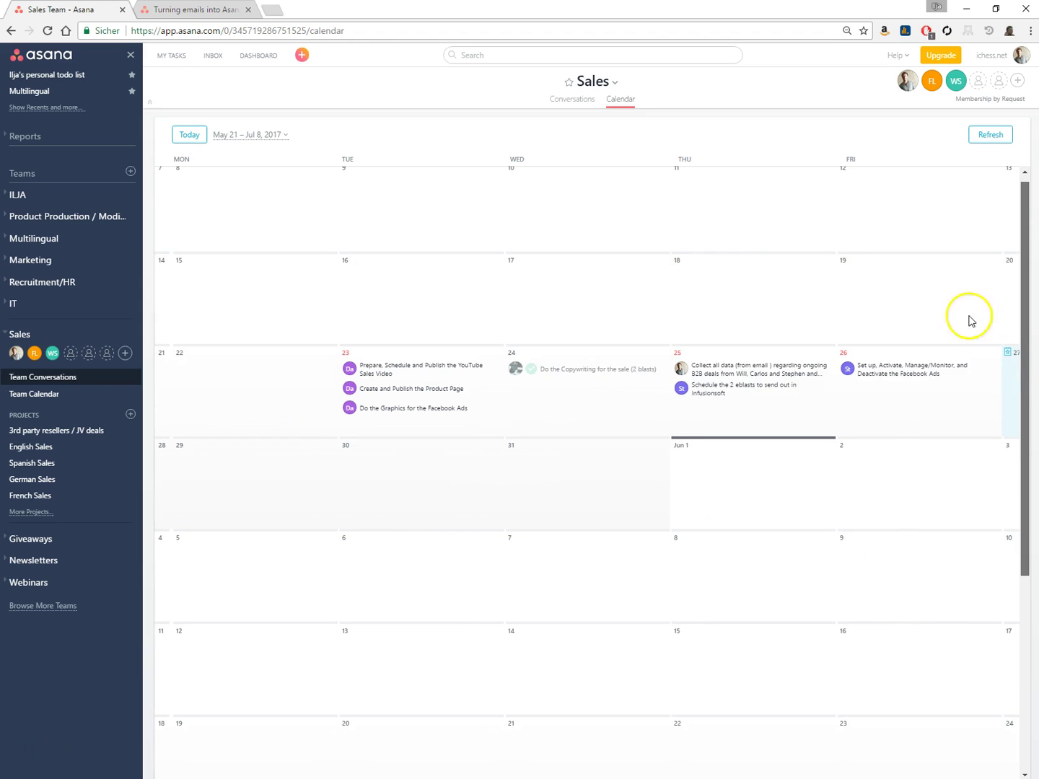
pyautogui.click(565, 107)
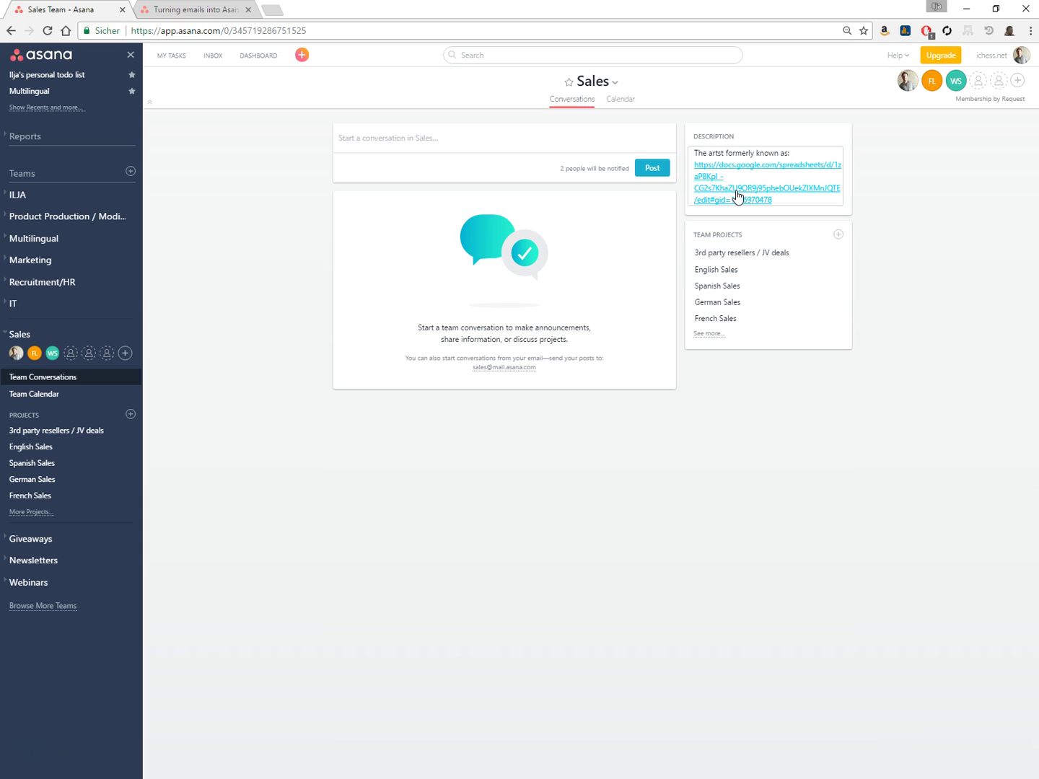
pyautogui.click(735, 192)
pyautogui.click(665, 192)
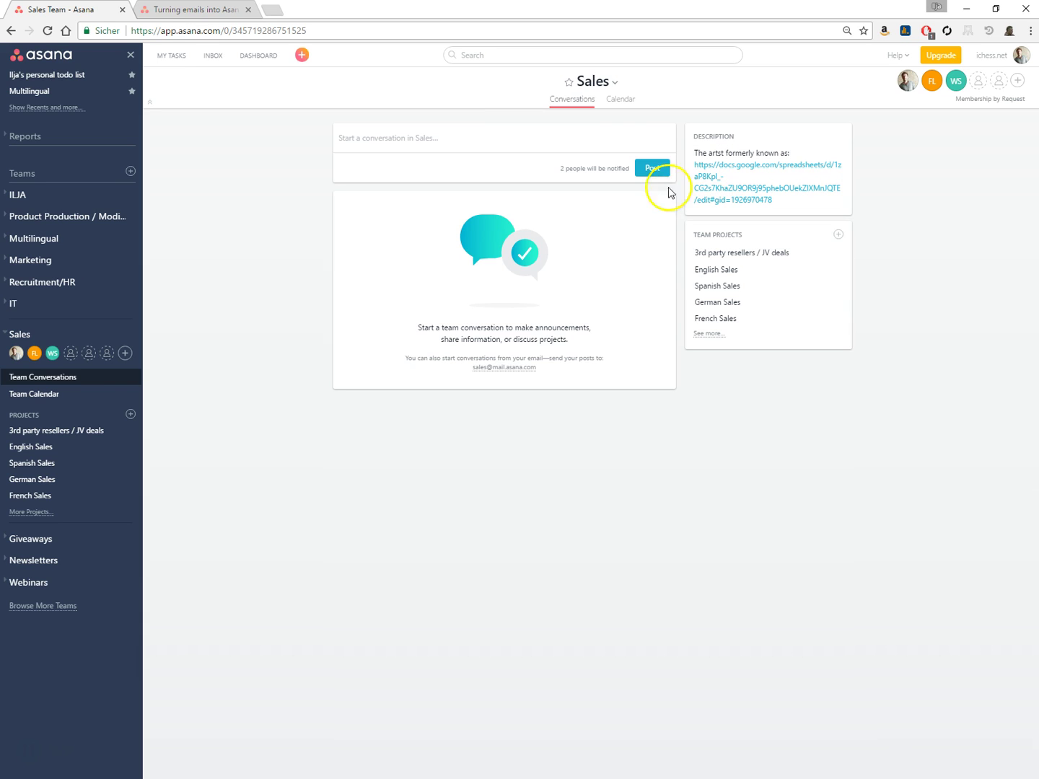
# - View the 3rd party resellers / JV deals project and the English Sales conversations, calendar, progress and files, ending on the English Sales task list
pyautogui.click(42, 436)
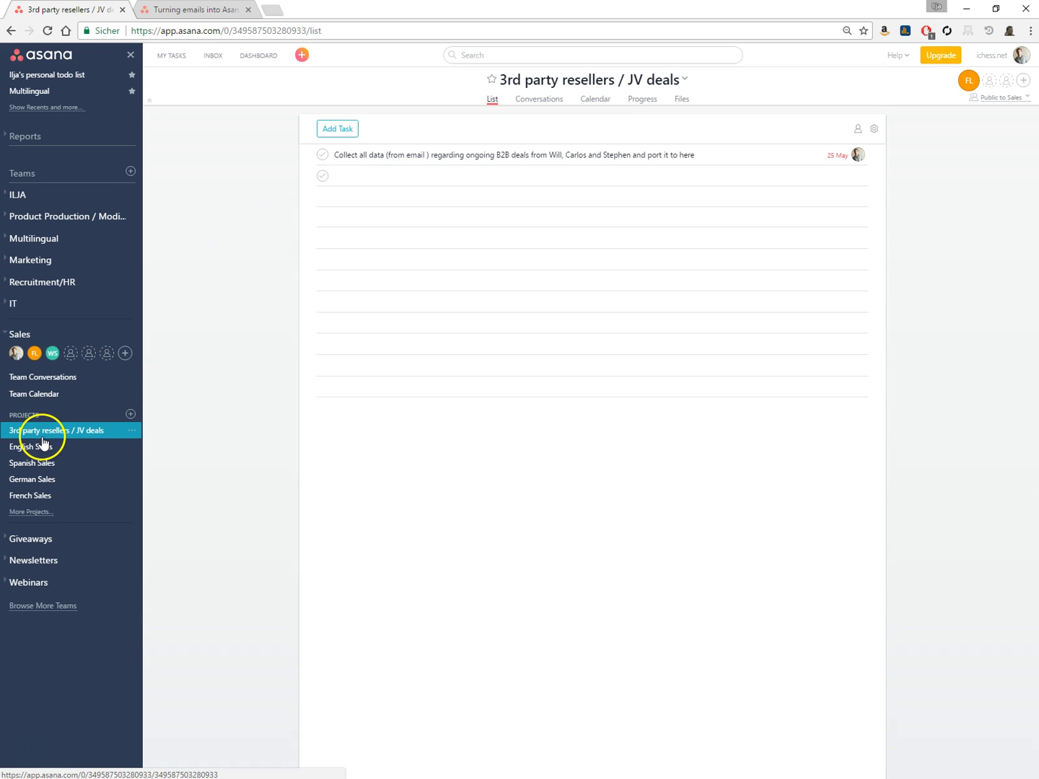
pyautogui.click(42, 456)
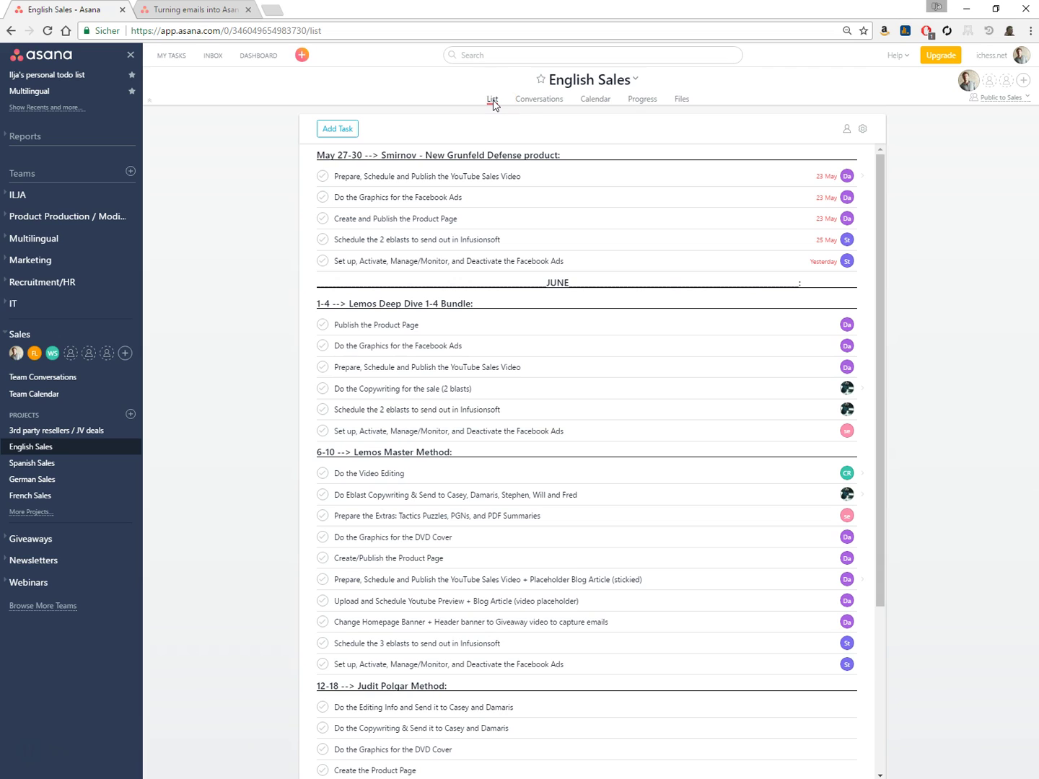
pyautogui.click(530, 103)
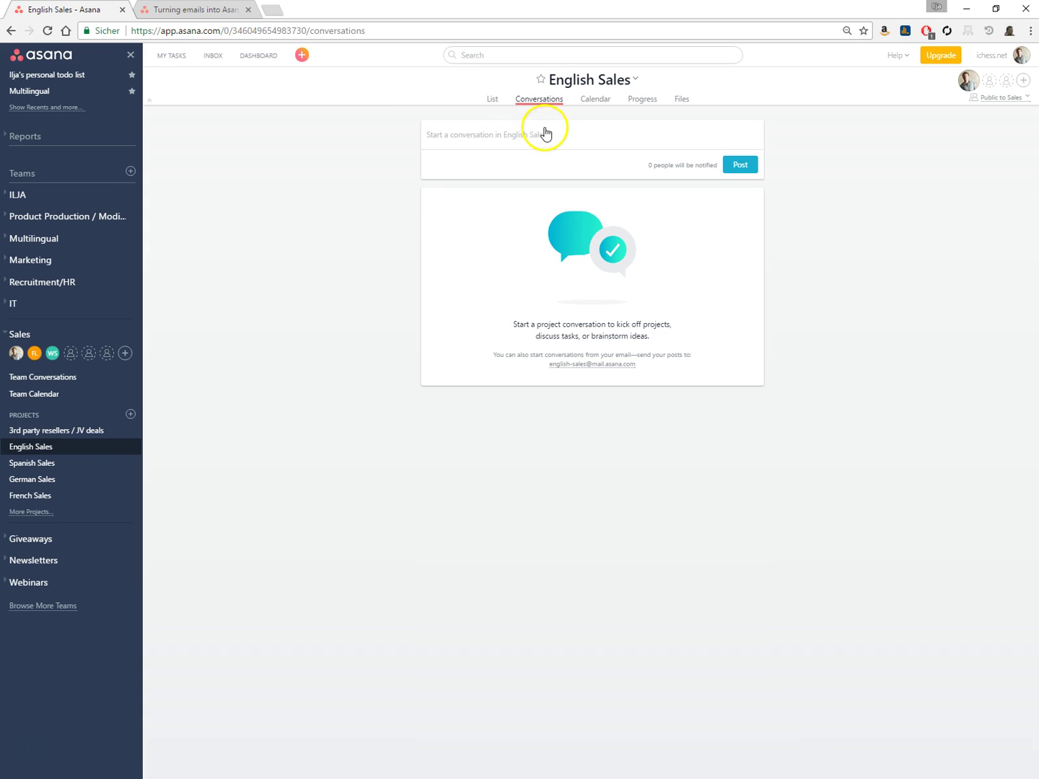
pyautogui.click(602, 103)
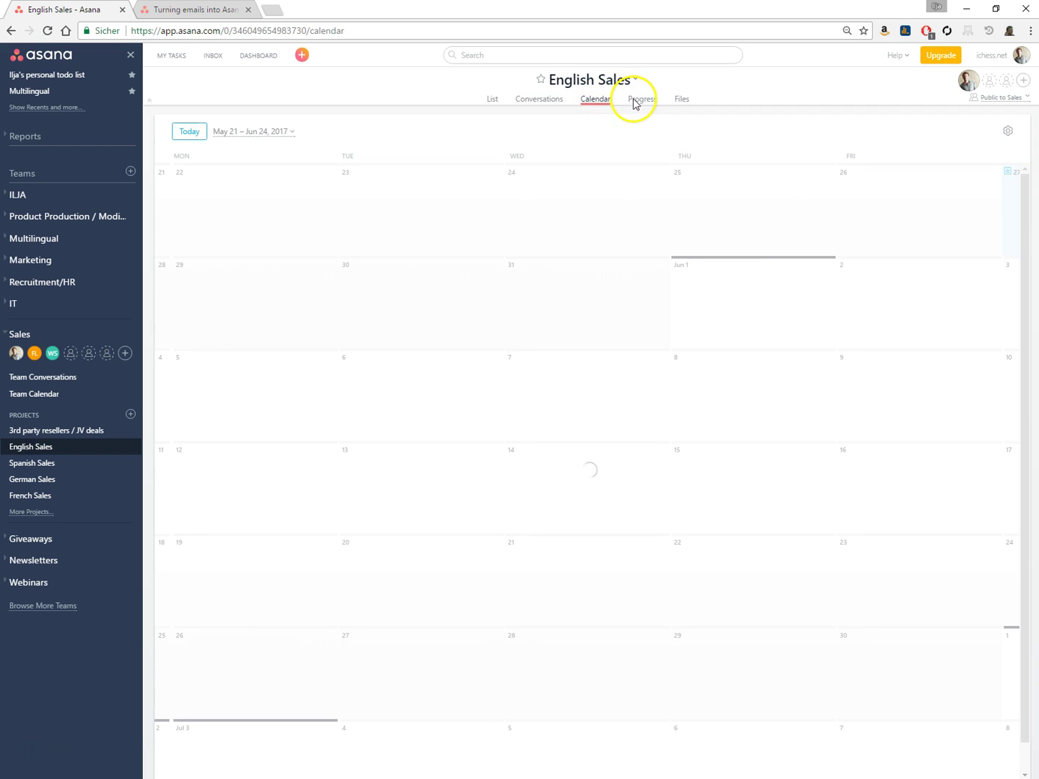
pyautogui.click(635, 101)
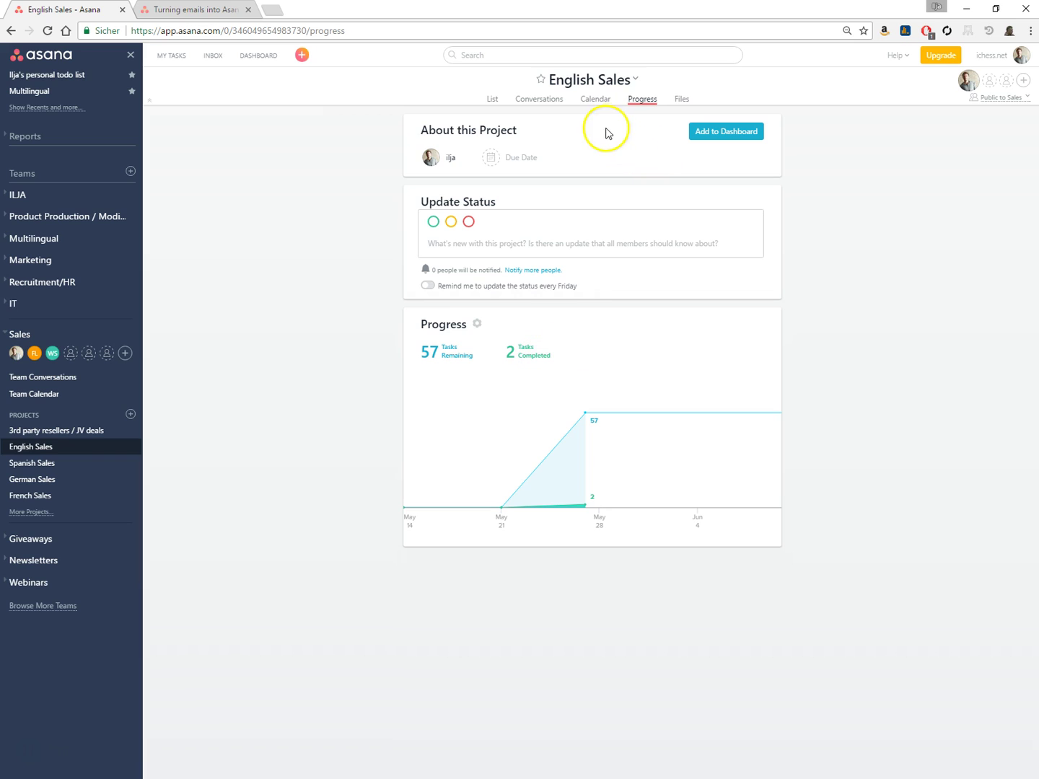
pyautogui.click(681, 101)
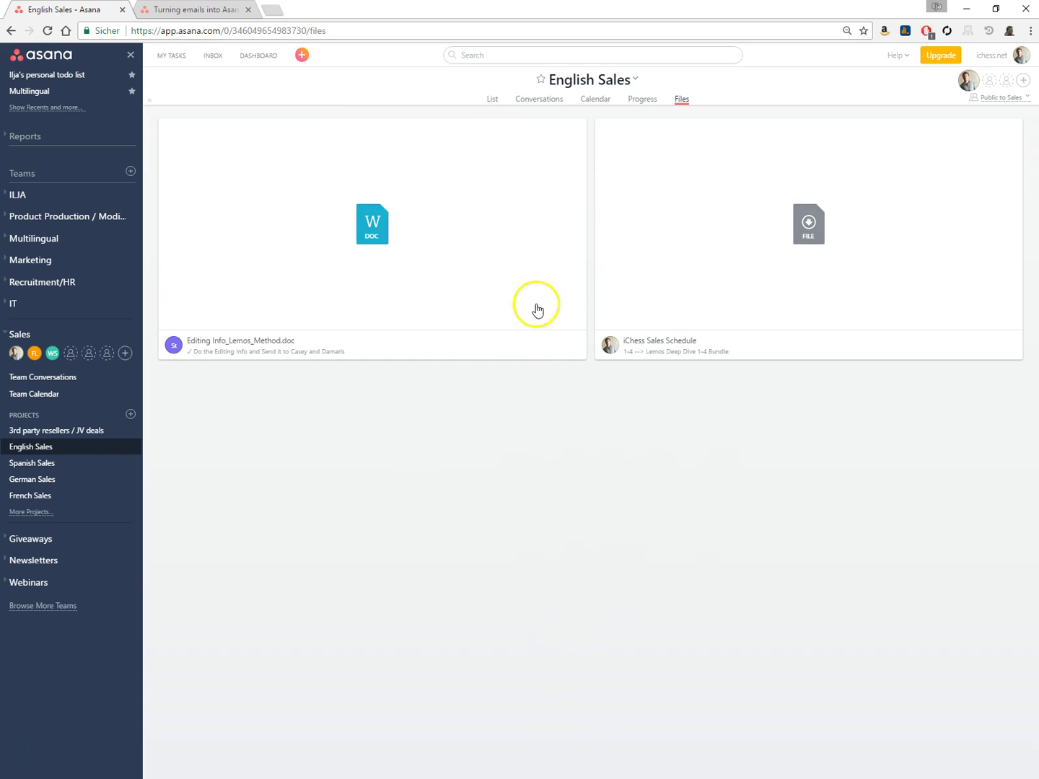
pyautogui.click(491, 101)
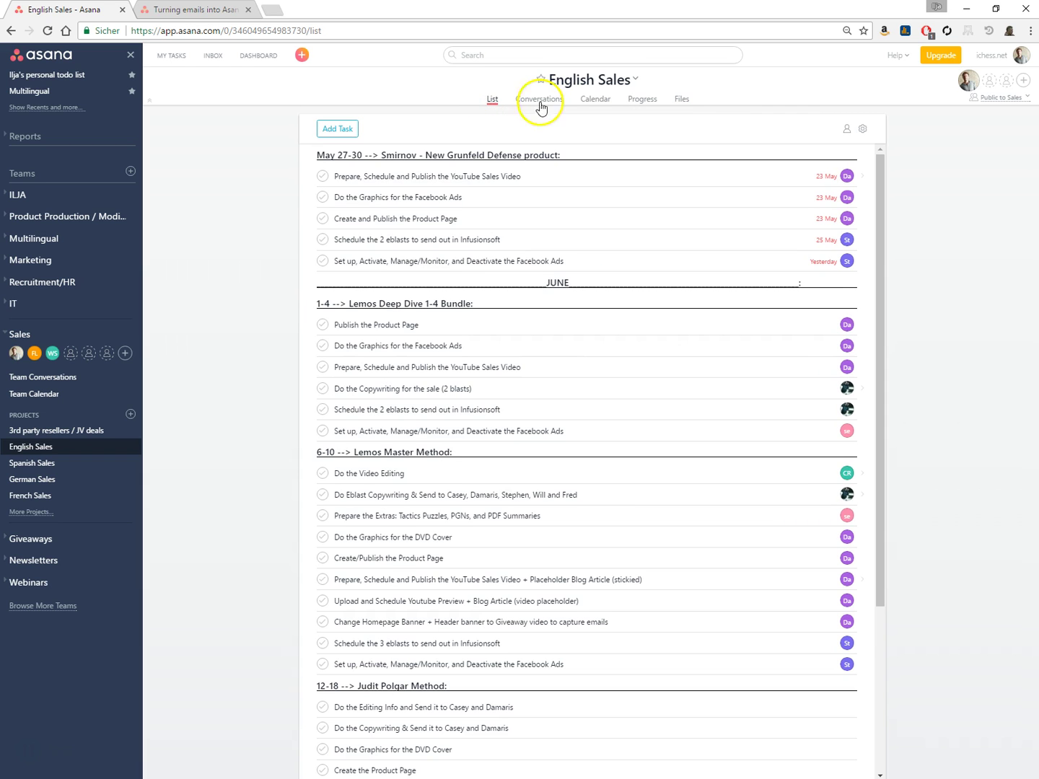
pyautogui.click(683, 100)
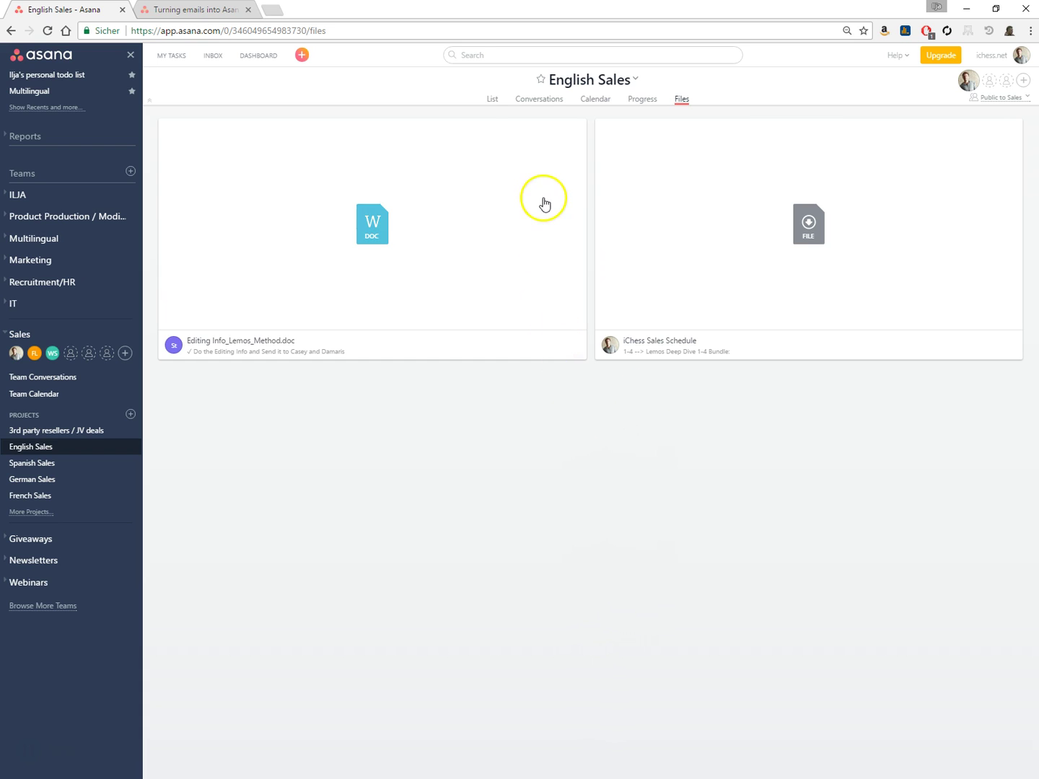
pyautogui.click(491, 101)
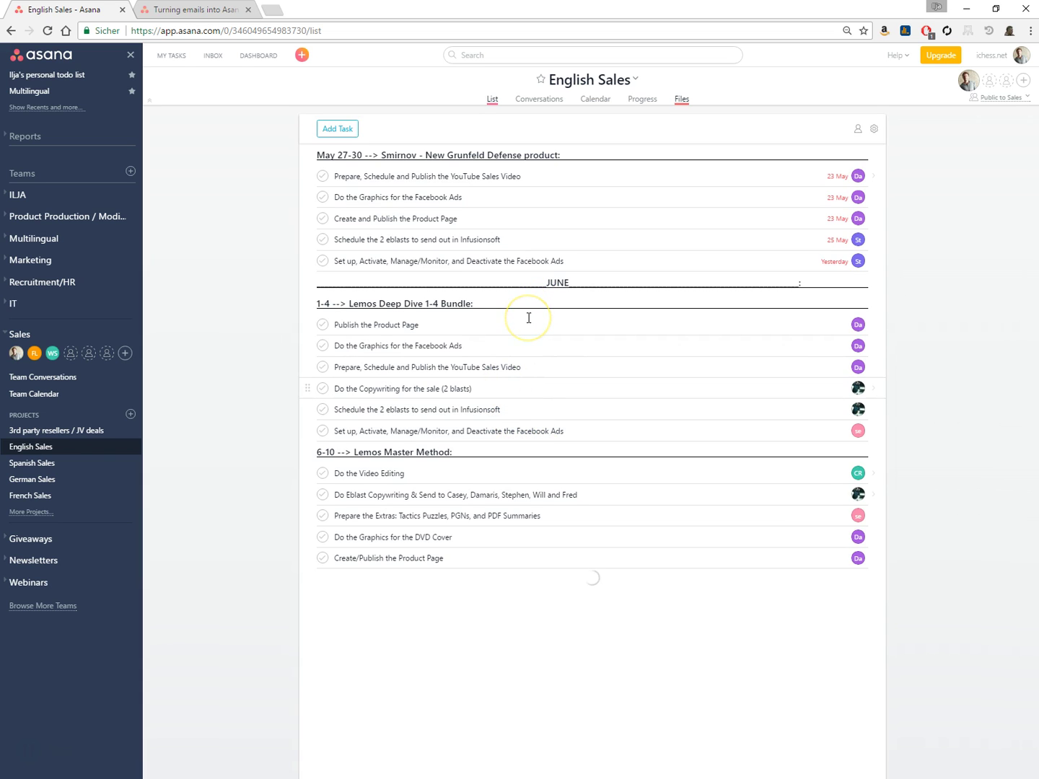
# - Open the details of the JUNE section in English Sales, close them and look through the task list
pyautogui.click(507, 324)
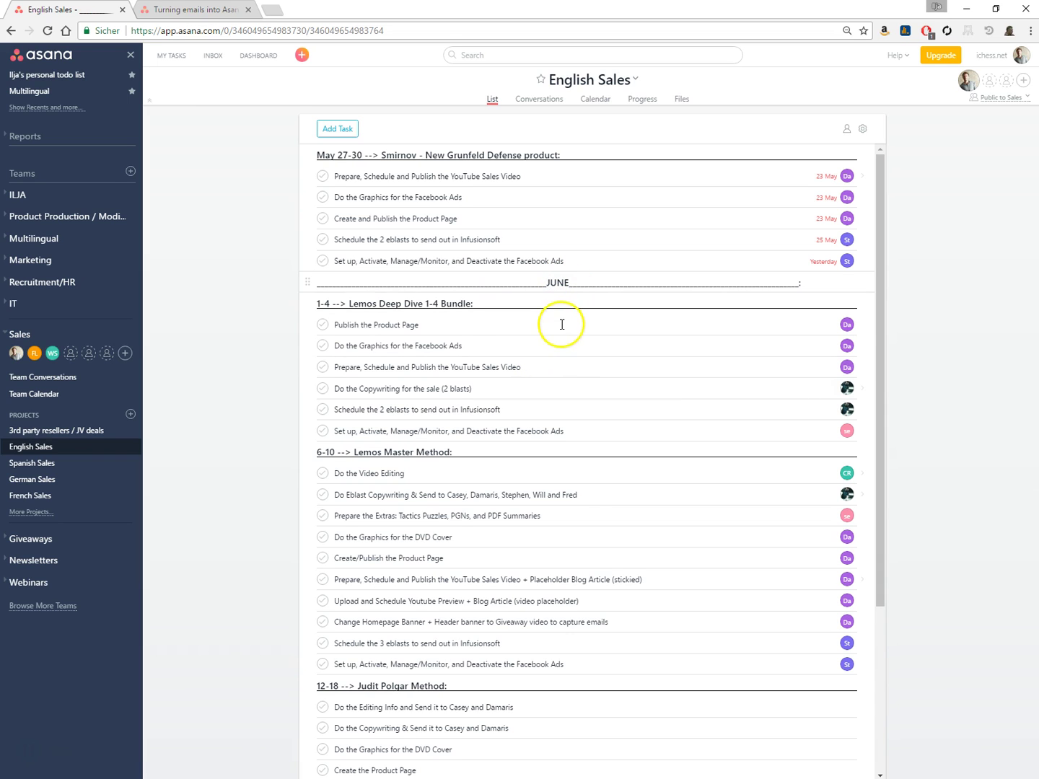
pyautogui.click(558, 284)
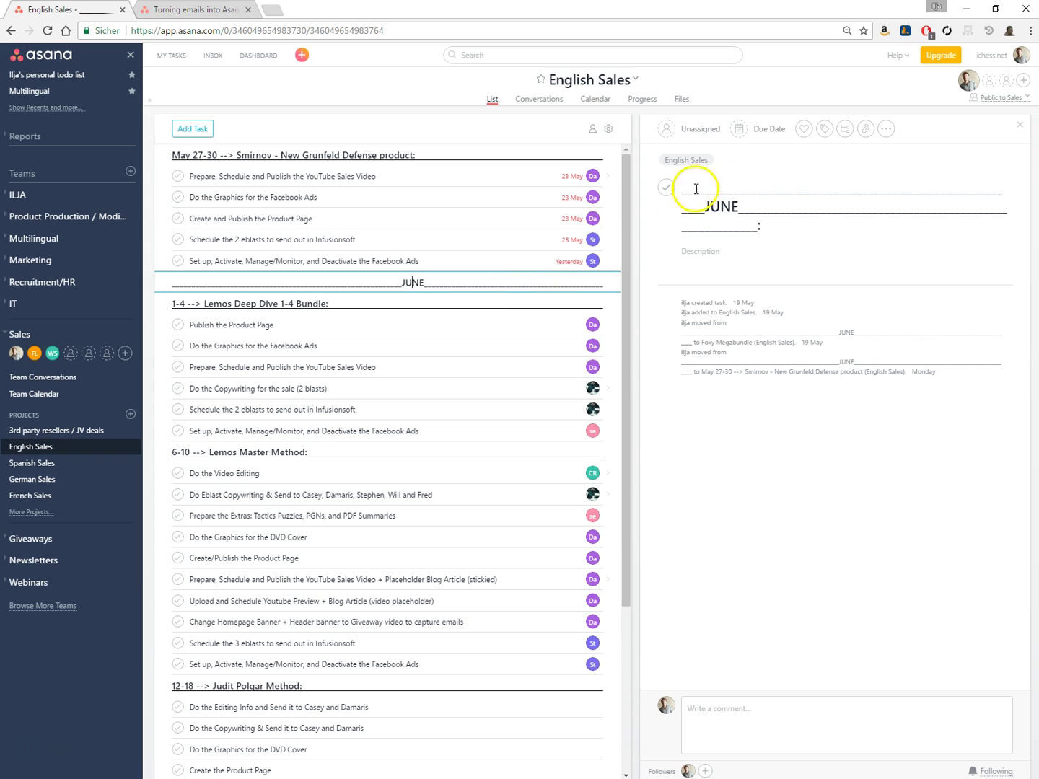
pyautogui.click(1021, 127)
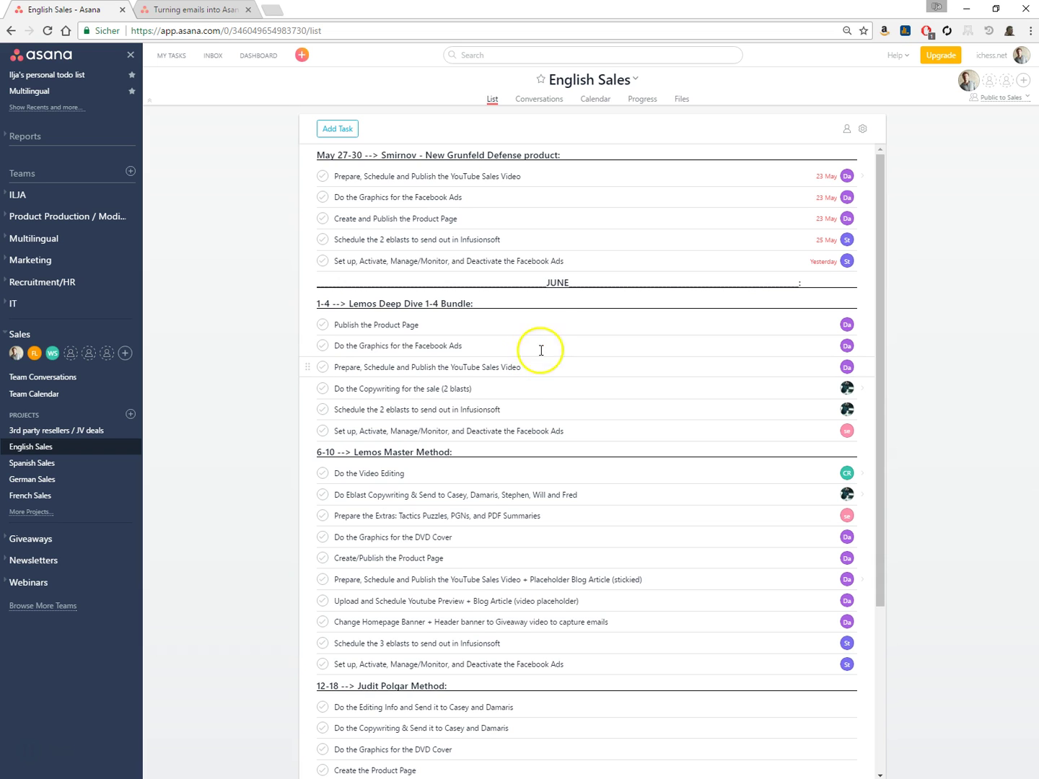
pyautogui.scroll(-2, 536, 343)
pyautogui.scroll(2, 540, 333)
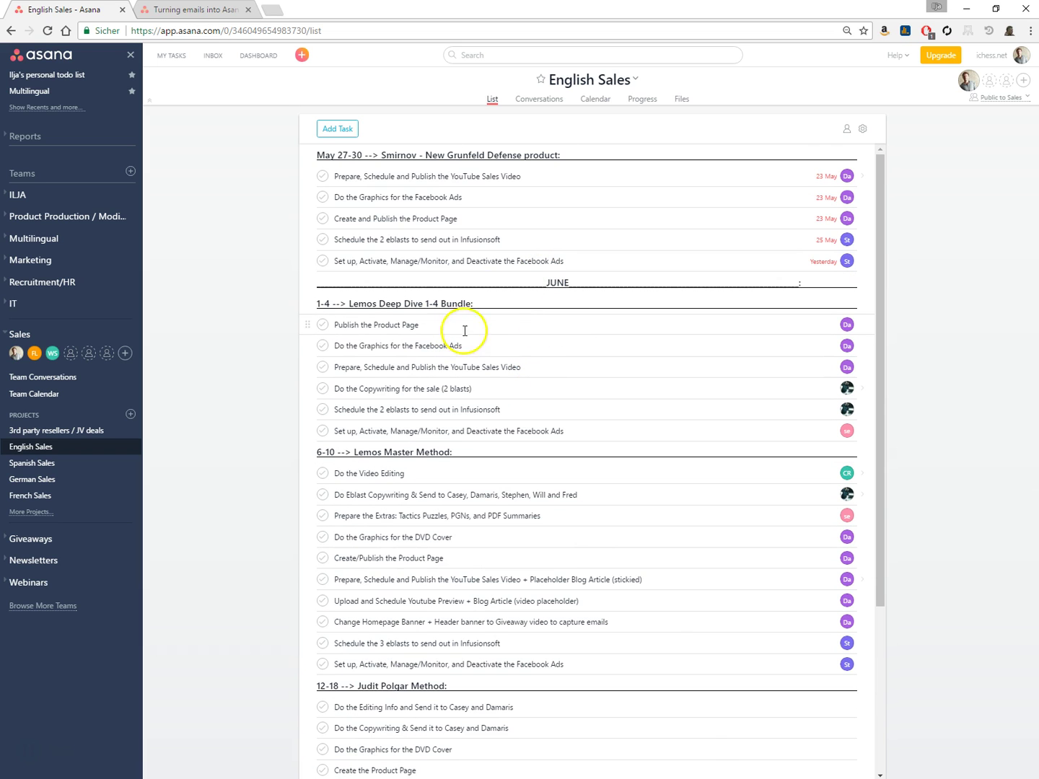
# - Look through the English Sales sections down to the JULY list, and open the details of the "1-4 --> Lemos Deep Dive 1-4 Bundle:" section
pyautogui.scroll(-3, 457, 412)
pyautogui.scroll(-1, 458, 414)
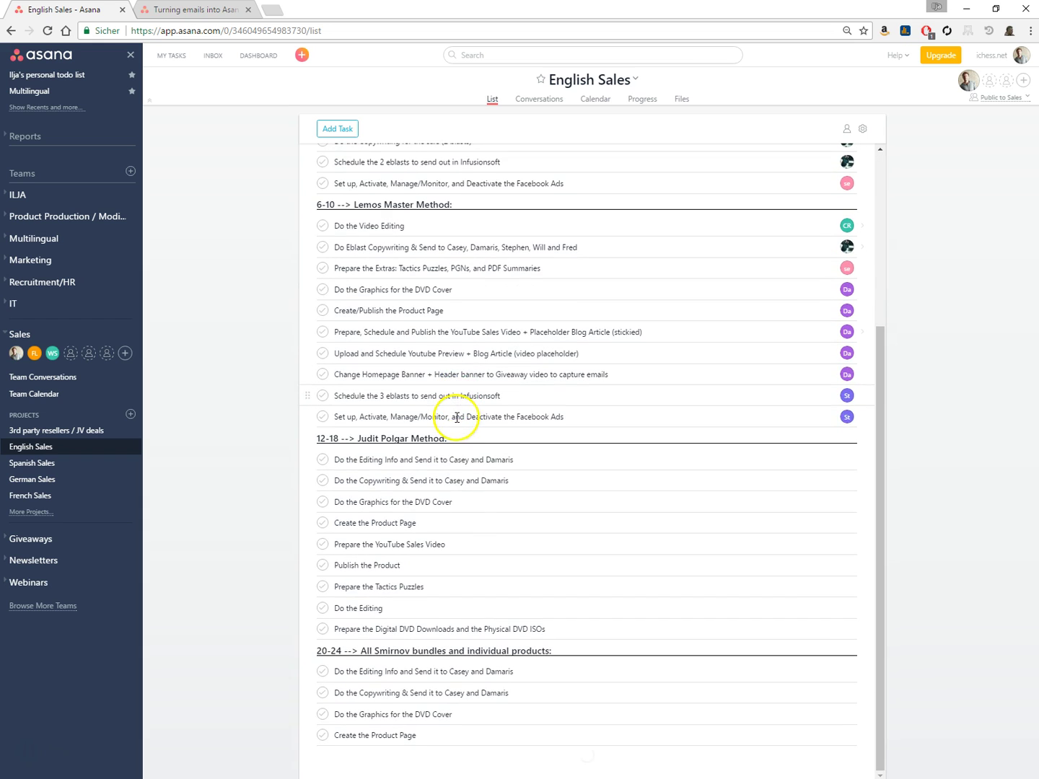
pyautogui.scroll(-8, 480, 520)
pyautogui.scroll(10, 483, 522)
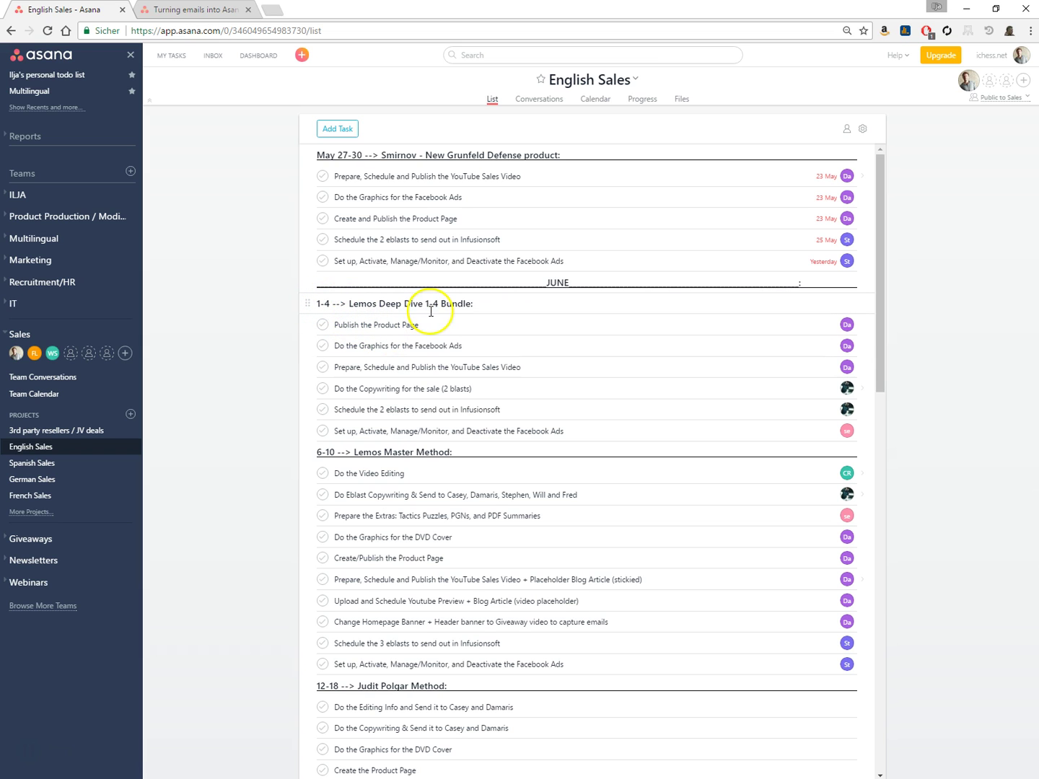
pyautogui.scroll(-10, 453, 338)
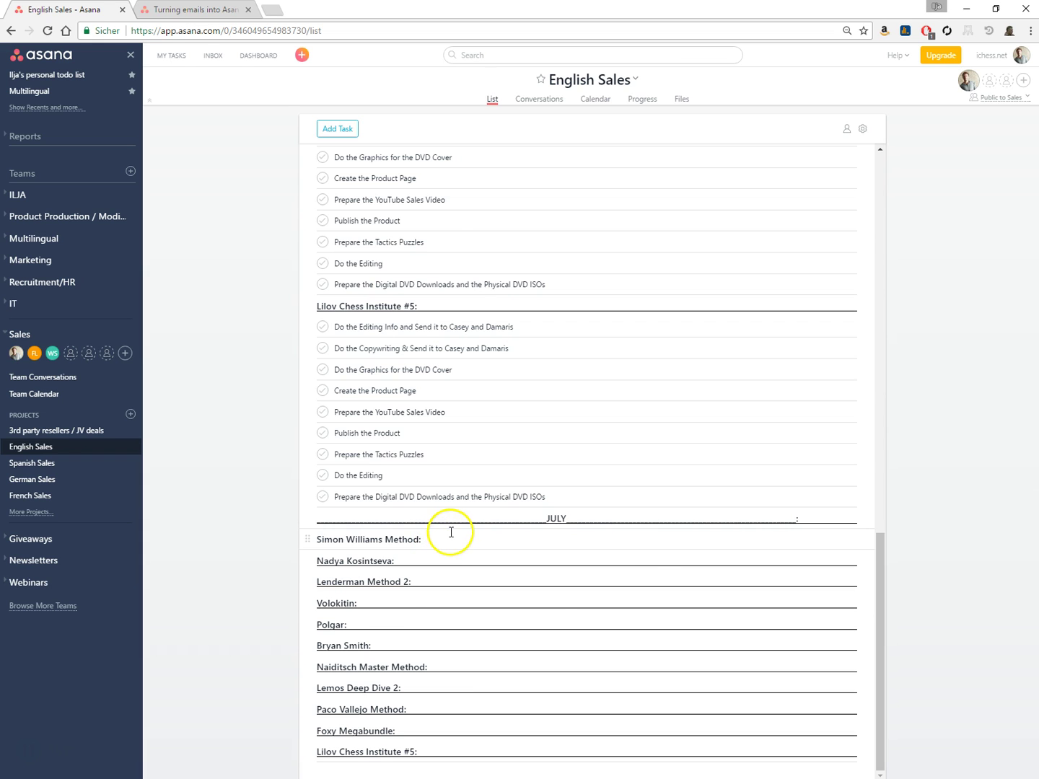
pyautogui.scroll(15, 447, 534)
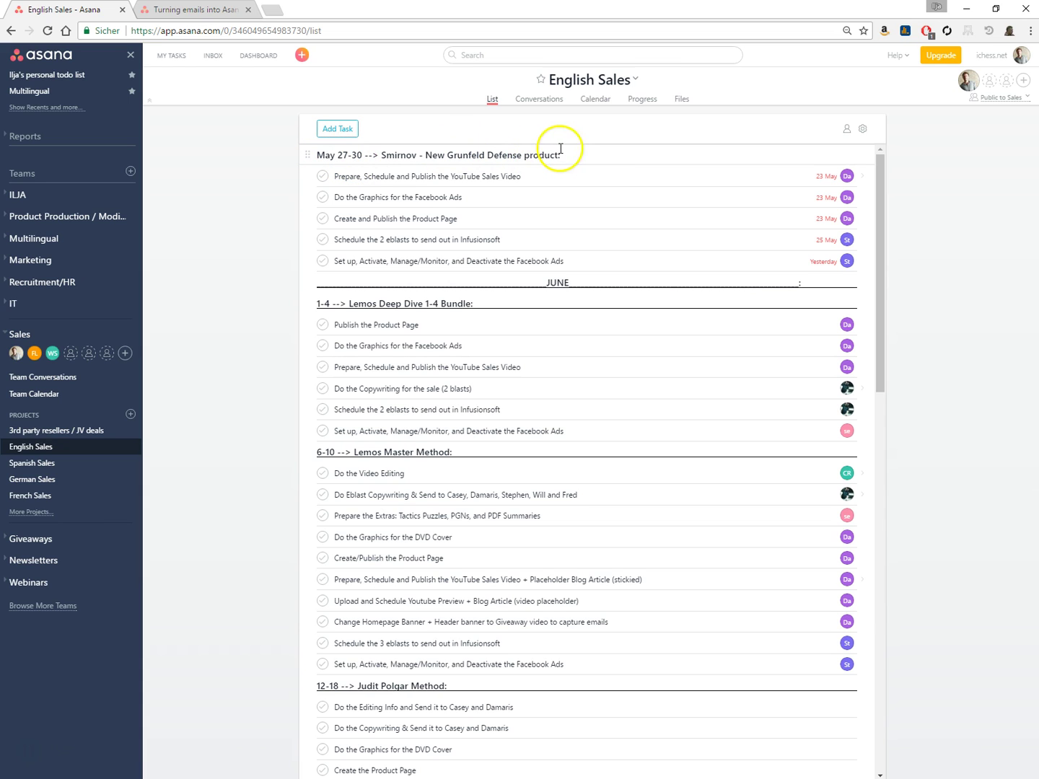
pyautogui.click(317, 304)
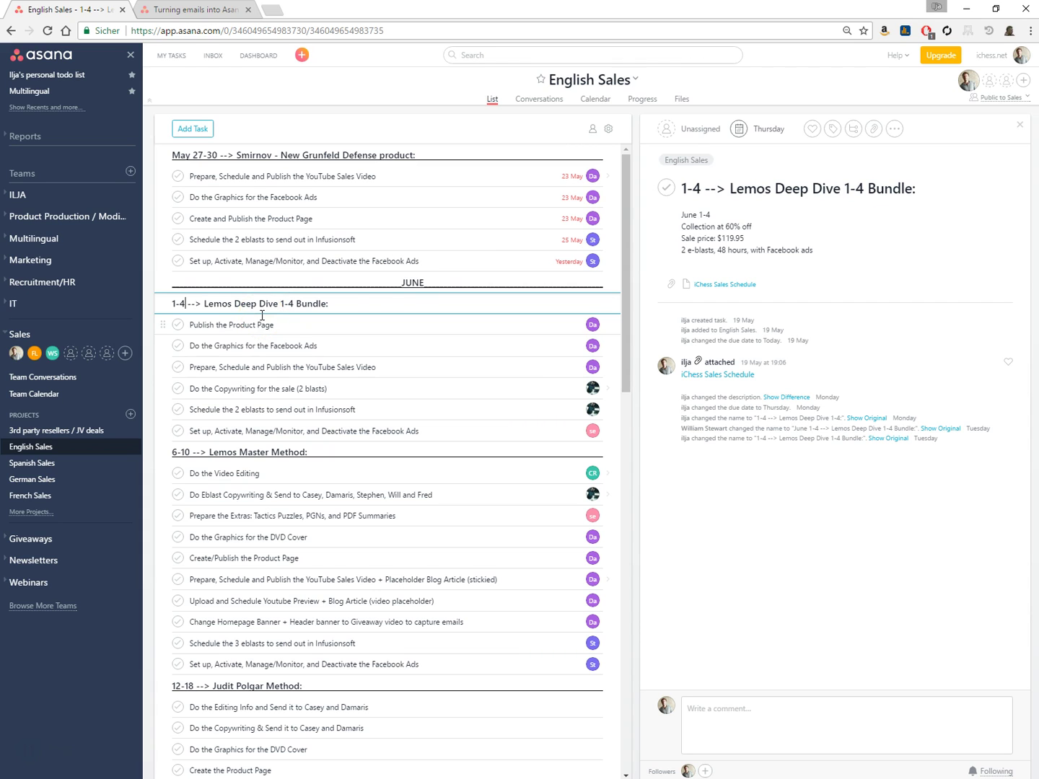
pyautogui.click(180, 452)
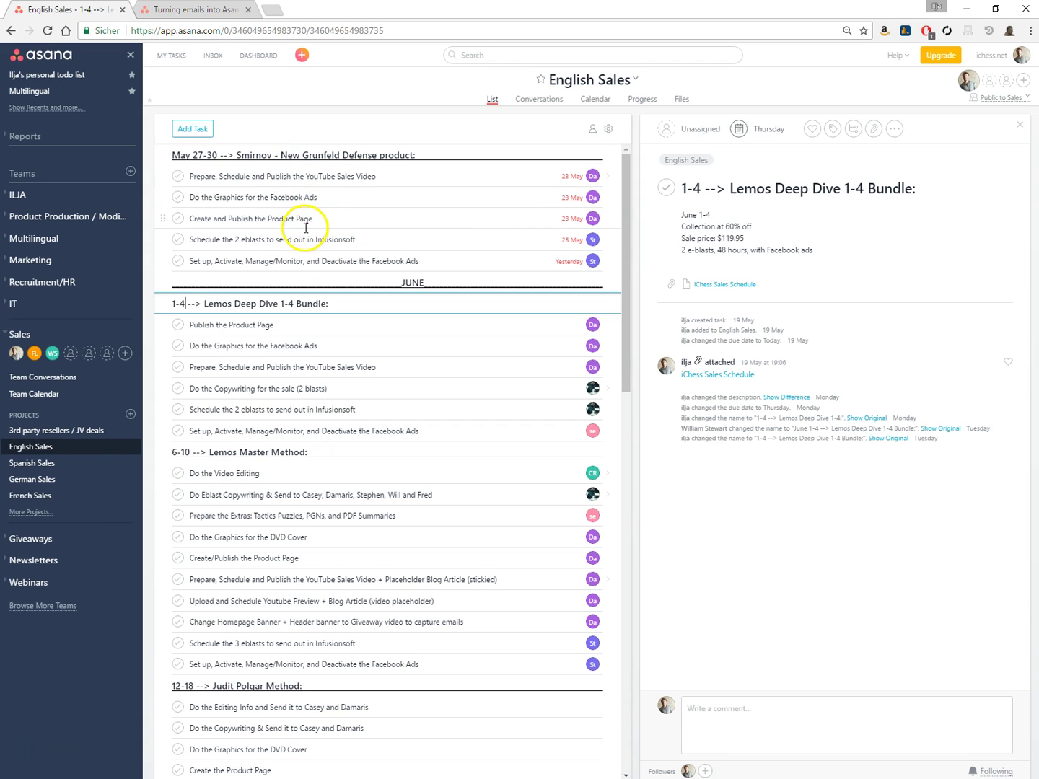
# - Open the details of "Prepare, Schedule and Publish the YouTube Sales Video" in the May 27-30 section
pyautogui.click(163, 198)
pyautogui.moveTo(165, 198); pyautogui.dragTo(164, 193)
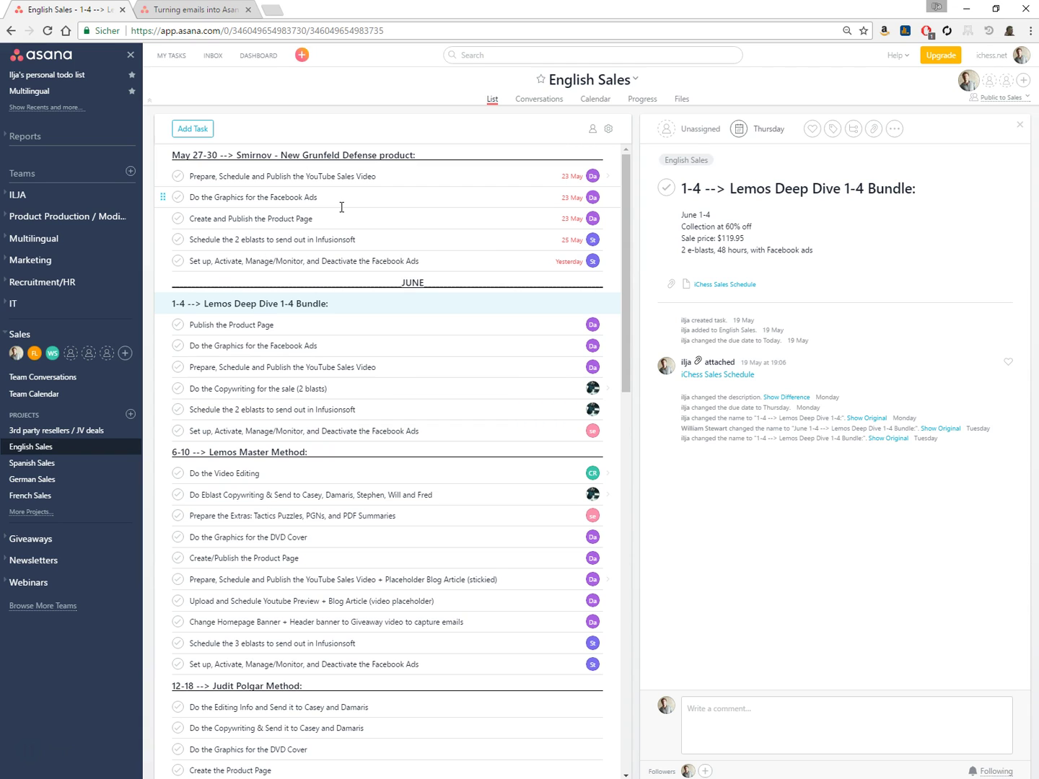
pyautogui.click(341, 202)
pyautogui.click(377, 178)
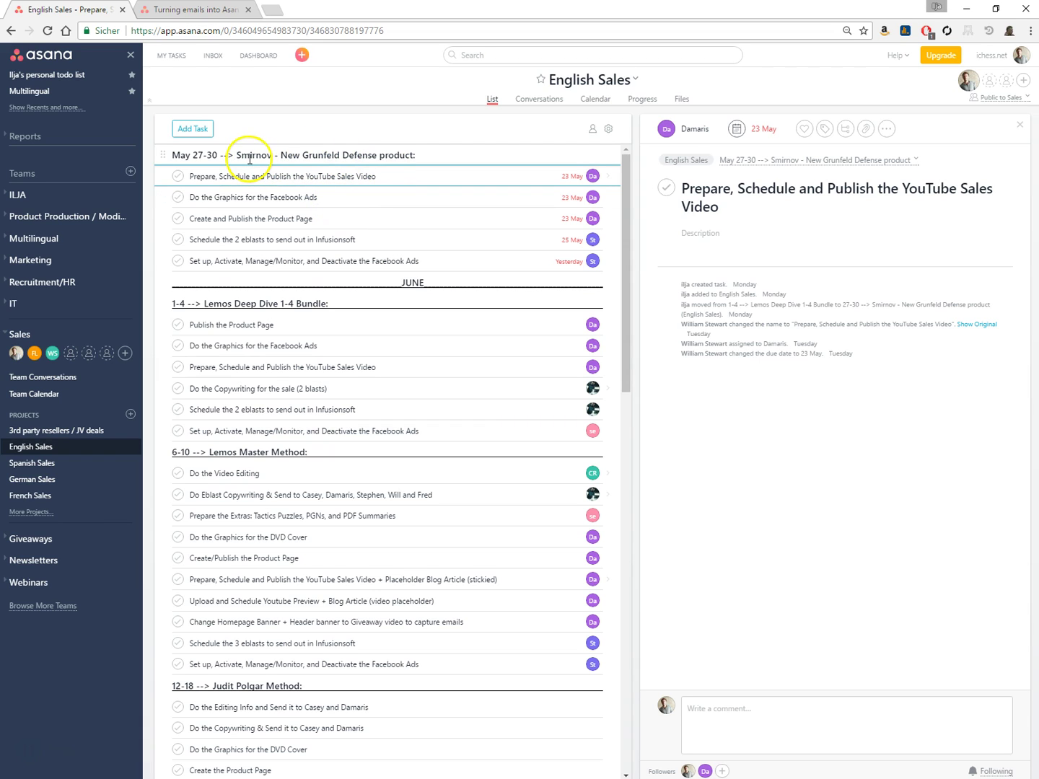
# - Insert an empty task directly below "Prepare, Schedule and Publish the YouTube Sales Video" in the May 27-30 section, and remove it again
pyautogui.moveTo(192, 132)
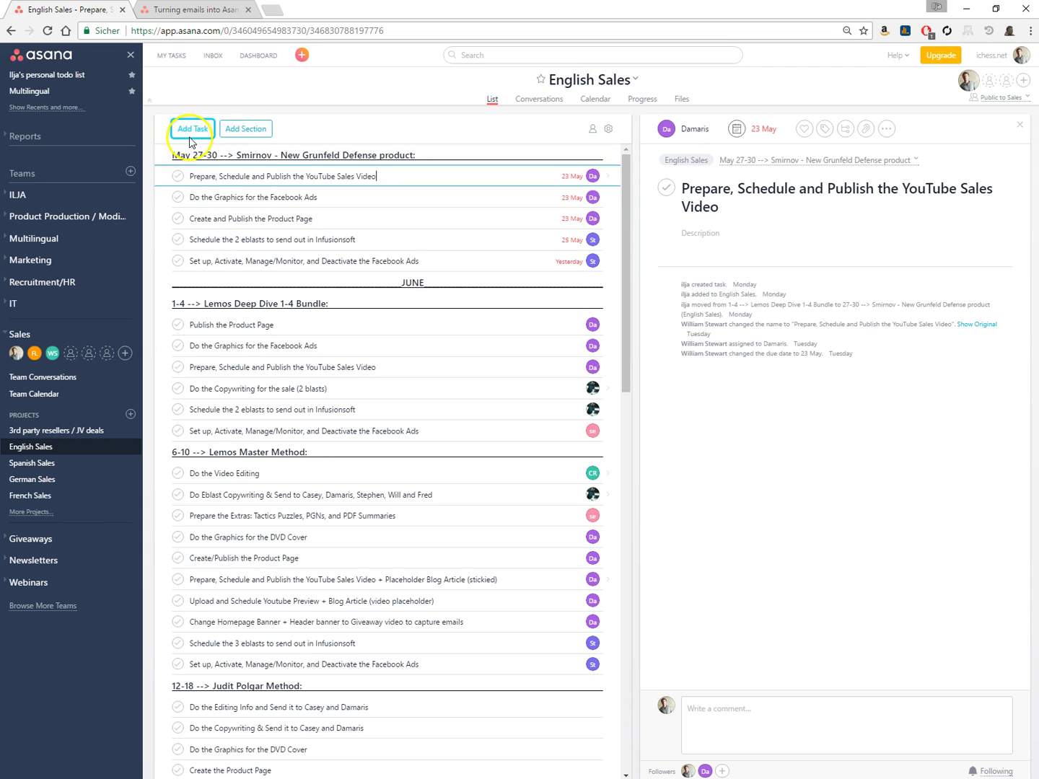
pyautogui.click(391, 179)
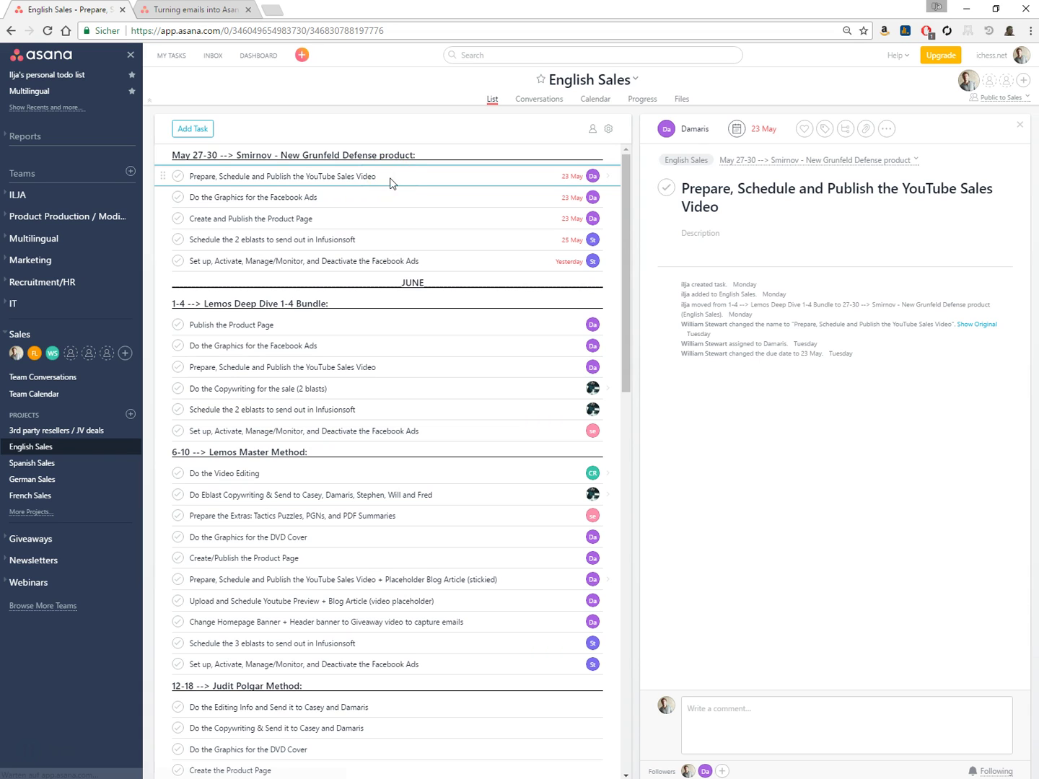
pyautogui.press('Return')
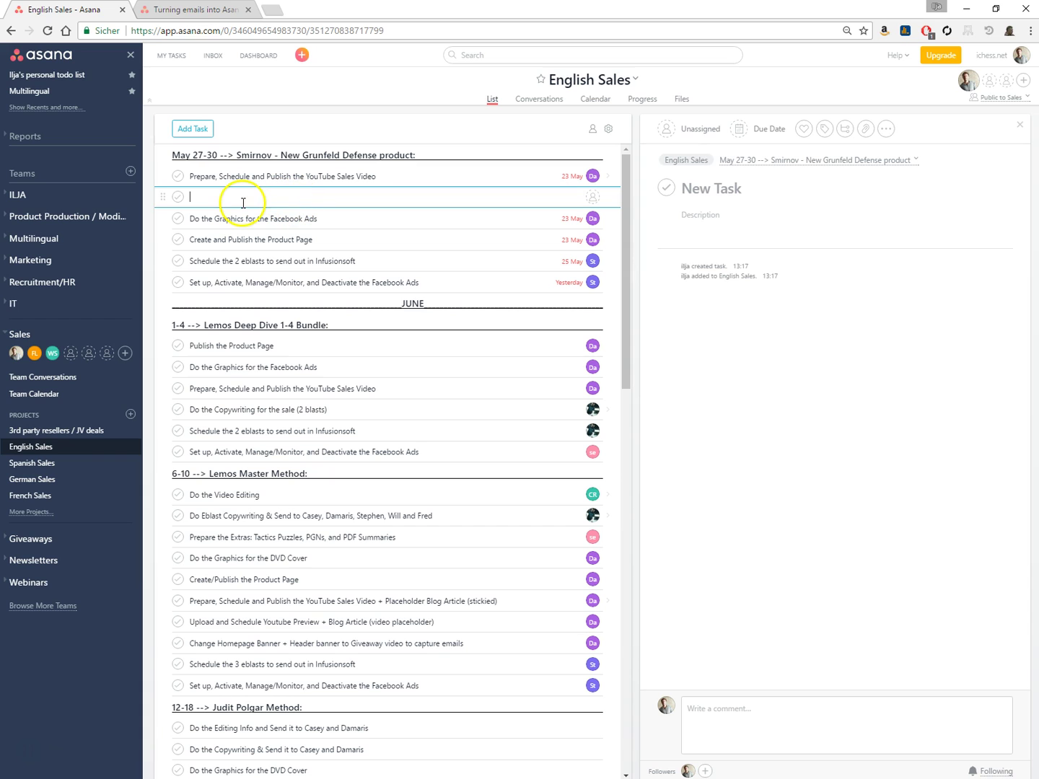
pyautogui.press('BackSpace')
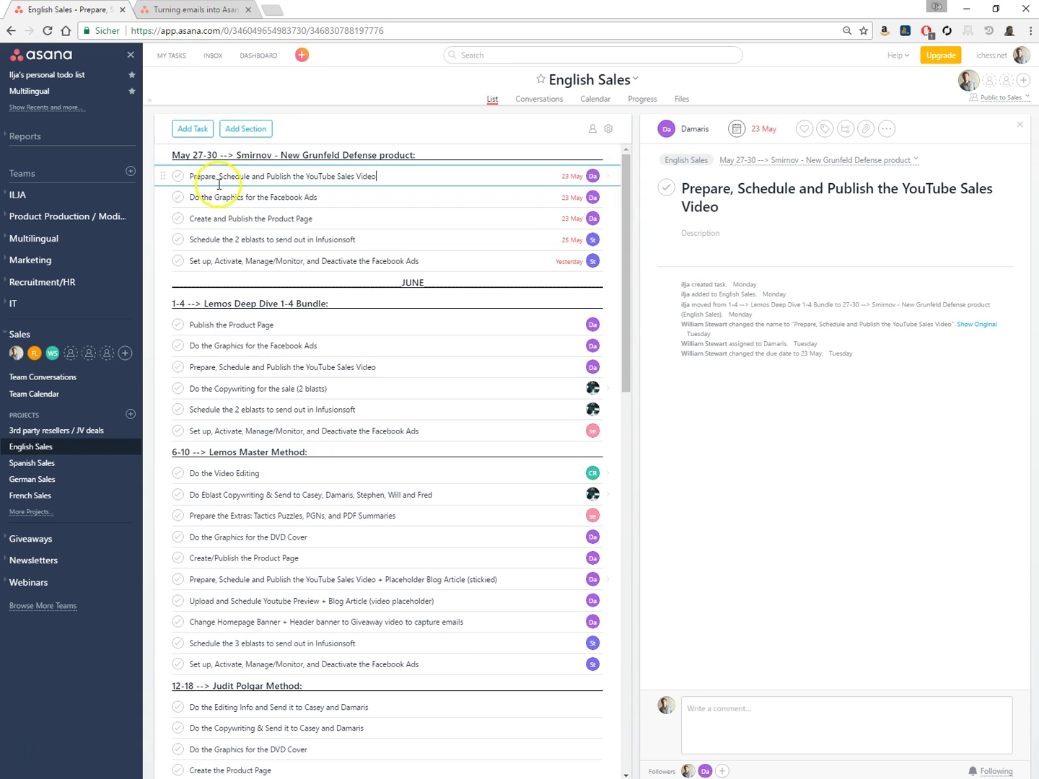
# - Add a section named "test:" directly below "Prepare, Schedule and Publish the YouTube Sales Video" in the May 27-30 section
pyautogui.moveTo(238, 133)
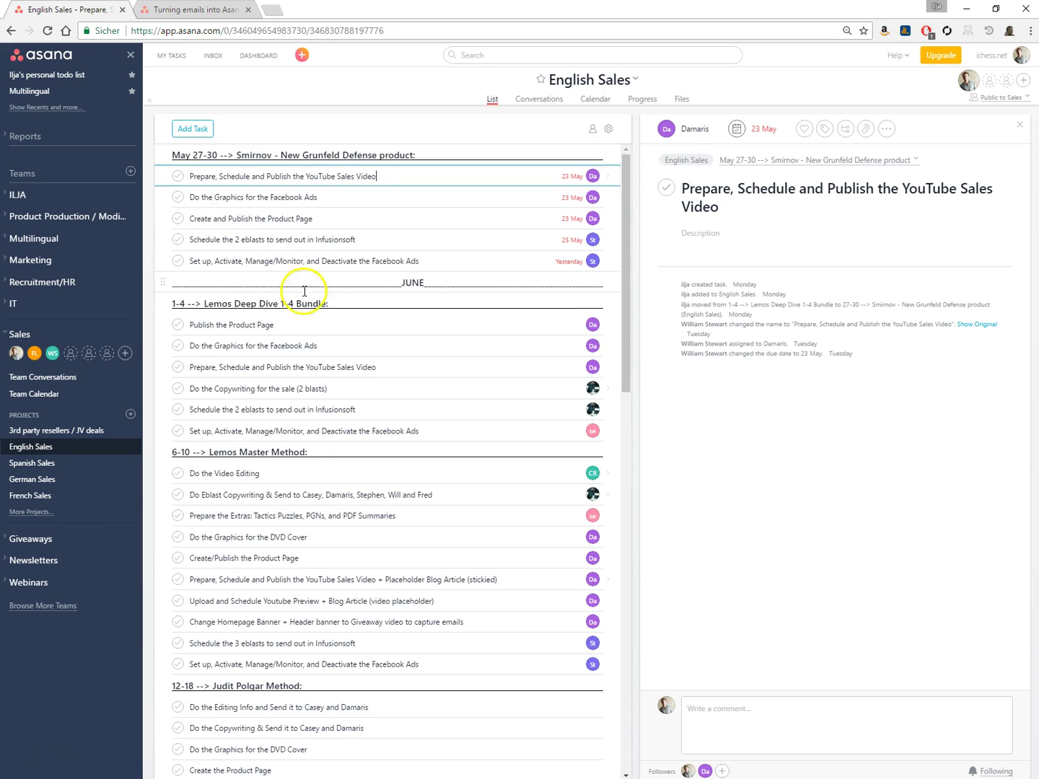
pyautogui.click(389, 154)
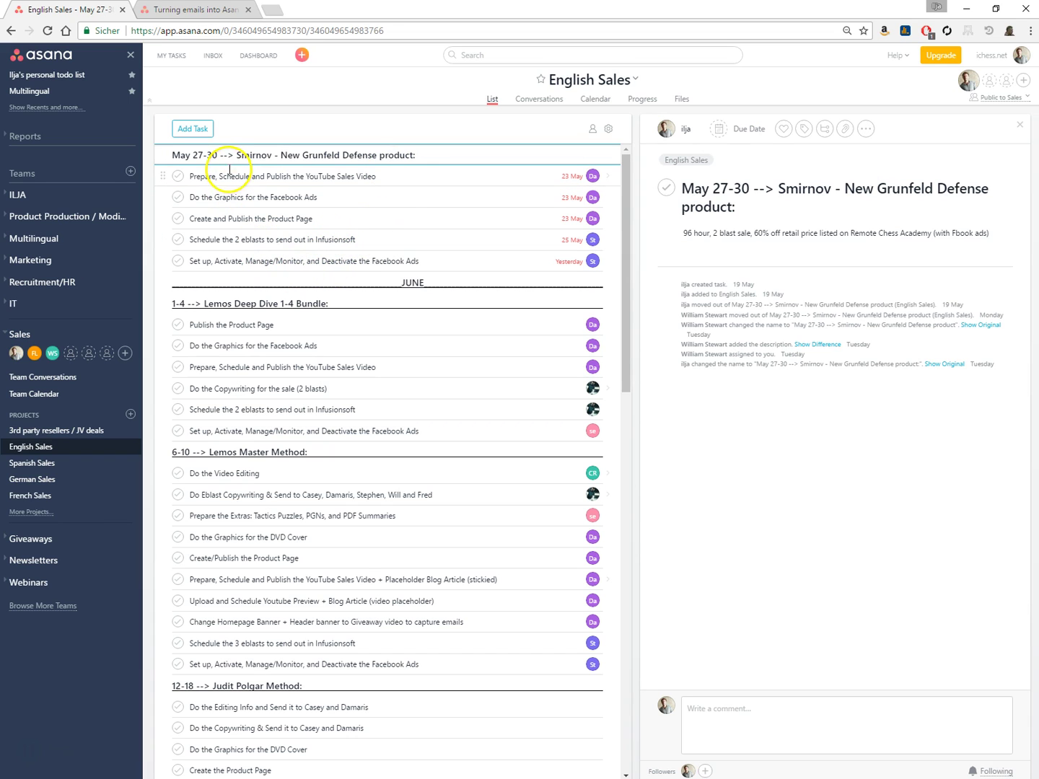
pyautogui.click(410, 176)
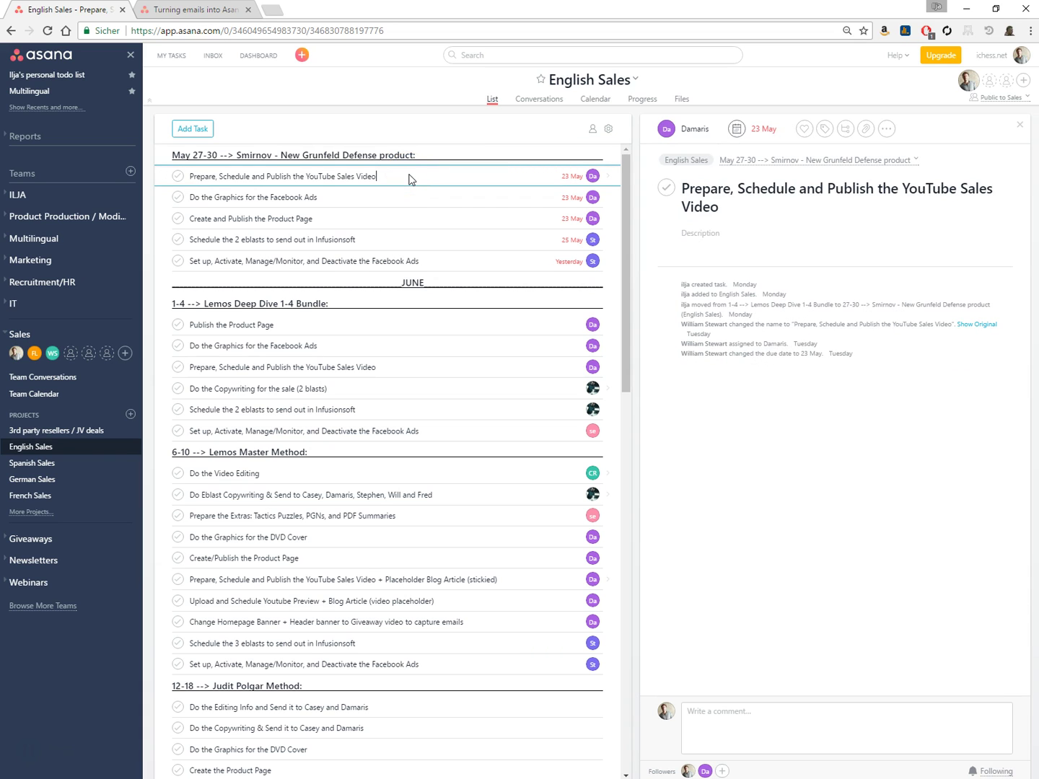
pyautogui.press('Return')
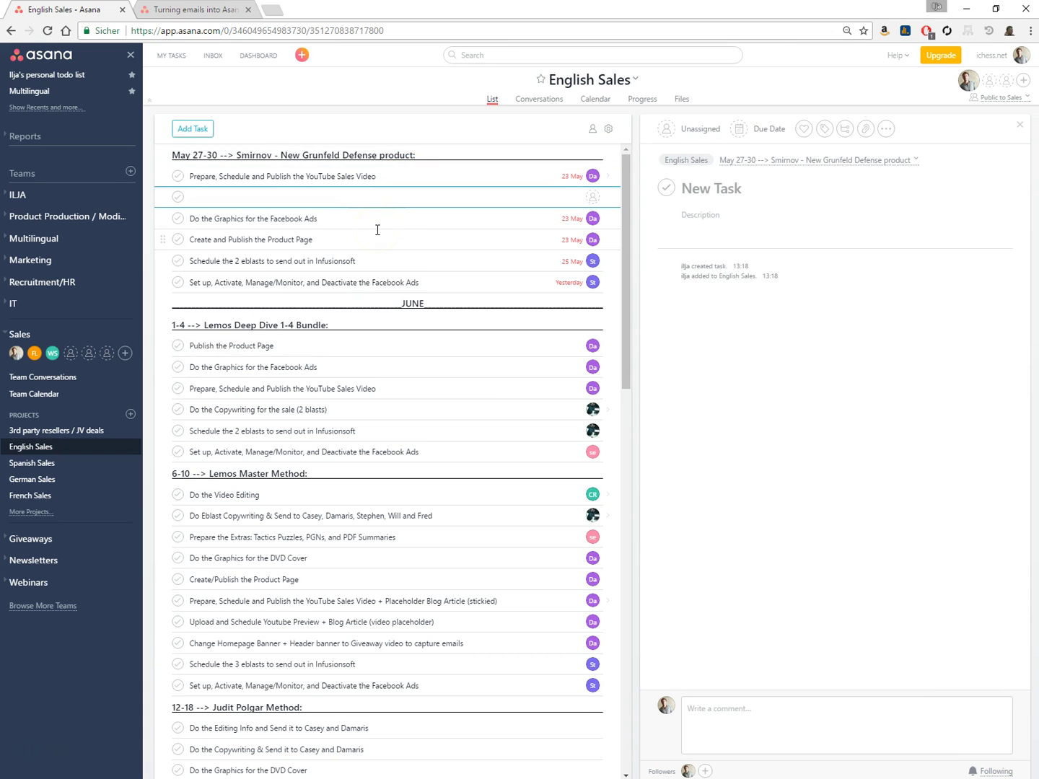
pyautogui.write('test:')
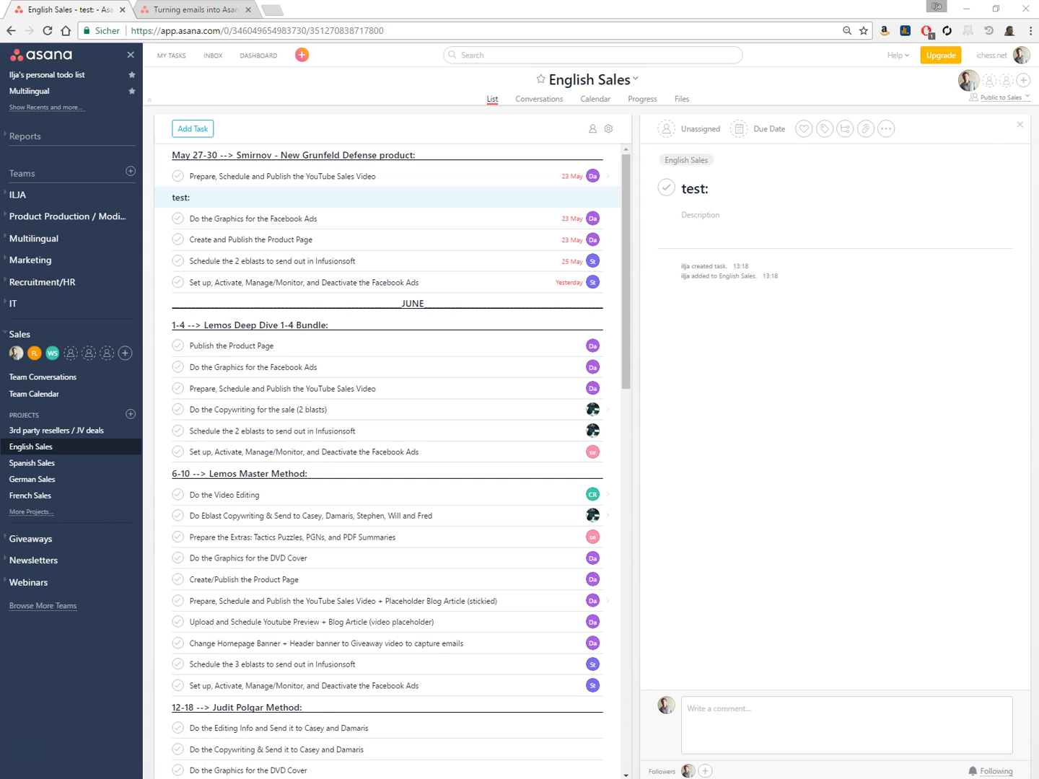
# - Clear the name of the "test:" section and remove the empty row from the task list
pyautogui.click(194, 198)
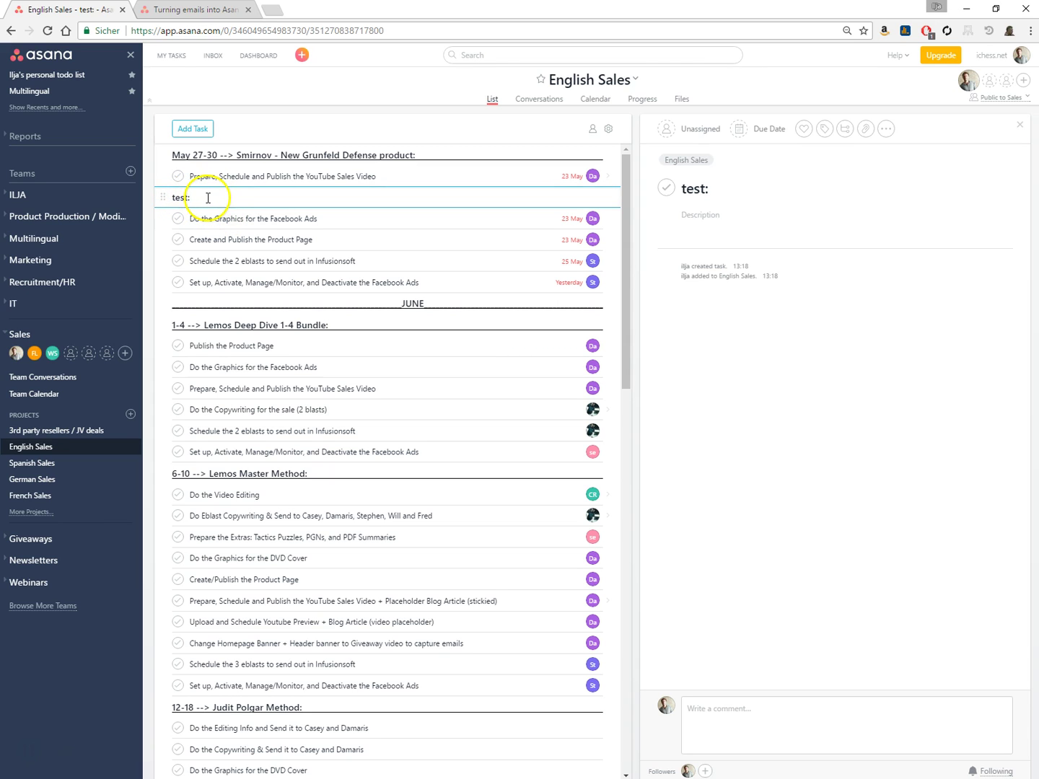
pyautogui.moveTo(197, 198); pyautogui.dragTo(166, 197)
pyautogui.press('BackSpace')
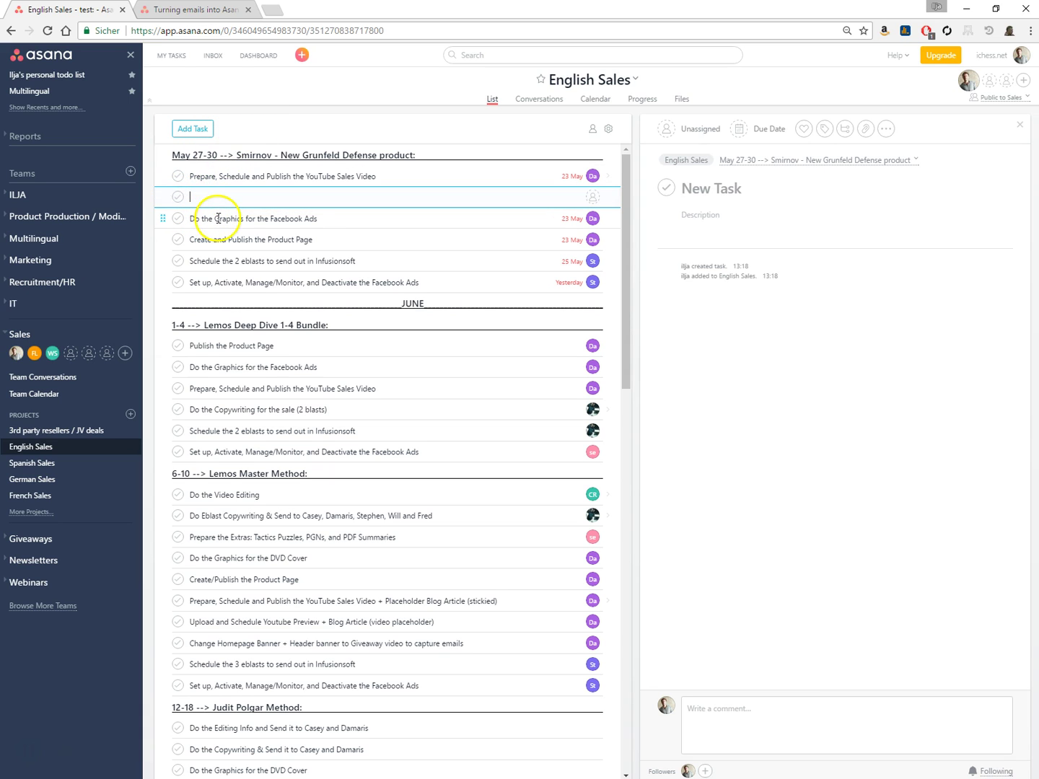
pyautogui.press('BackSpace')
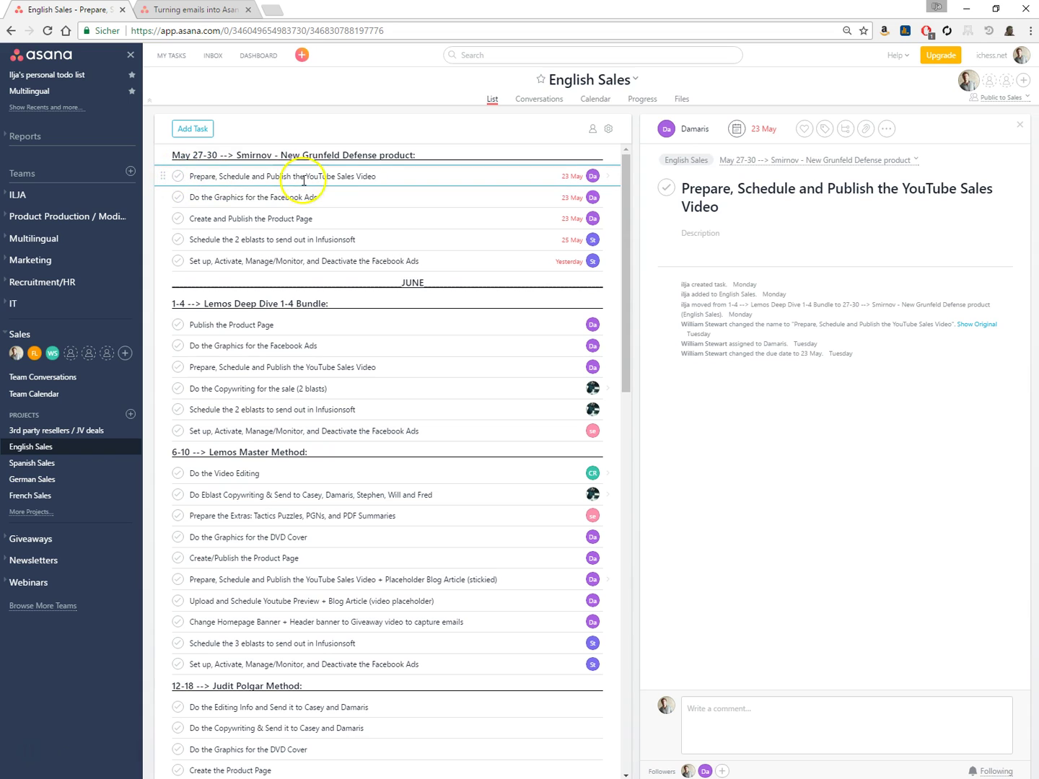
# - View the task list's view and sort options, keeping Incomplete Tasks and no sorting, and close them
pyautogui.click(607, 131)
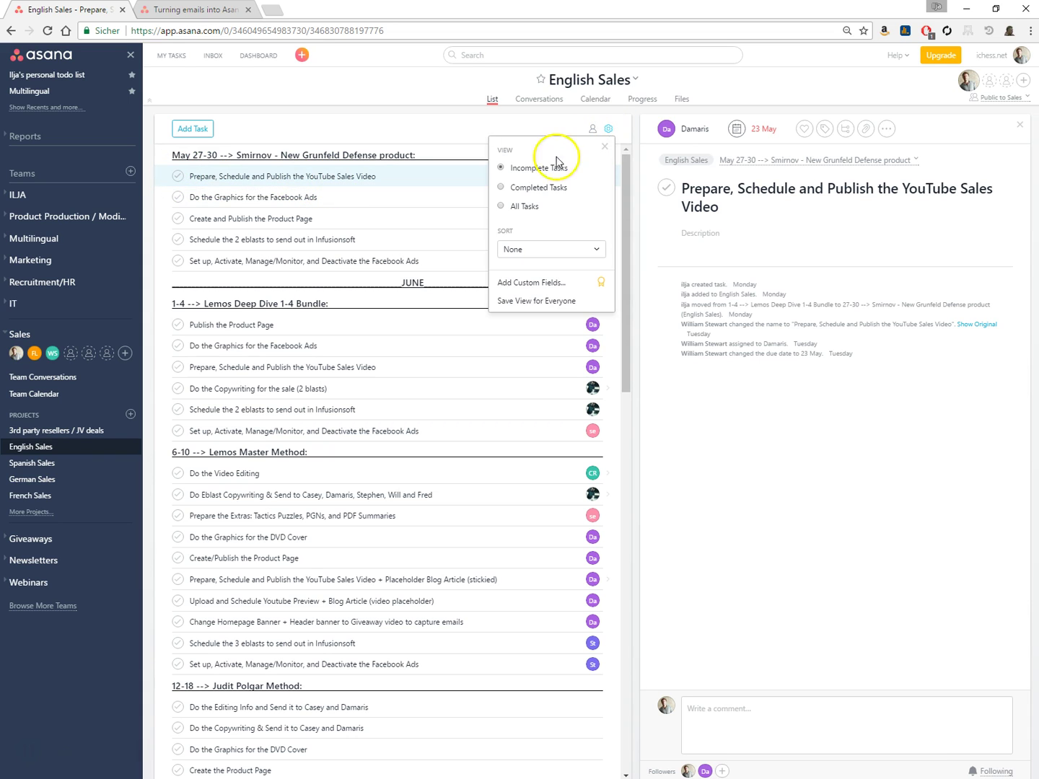
pyautogui.click(528, 193)
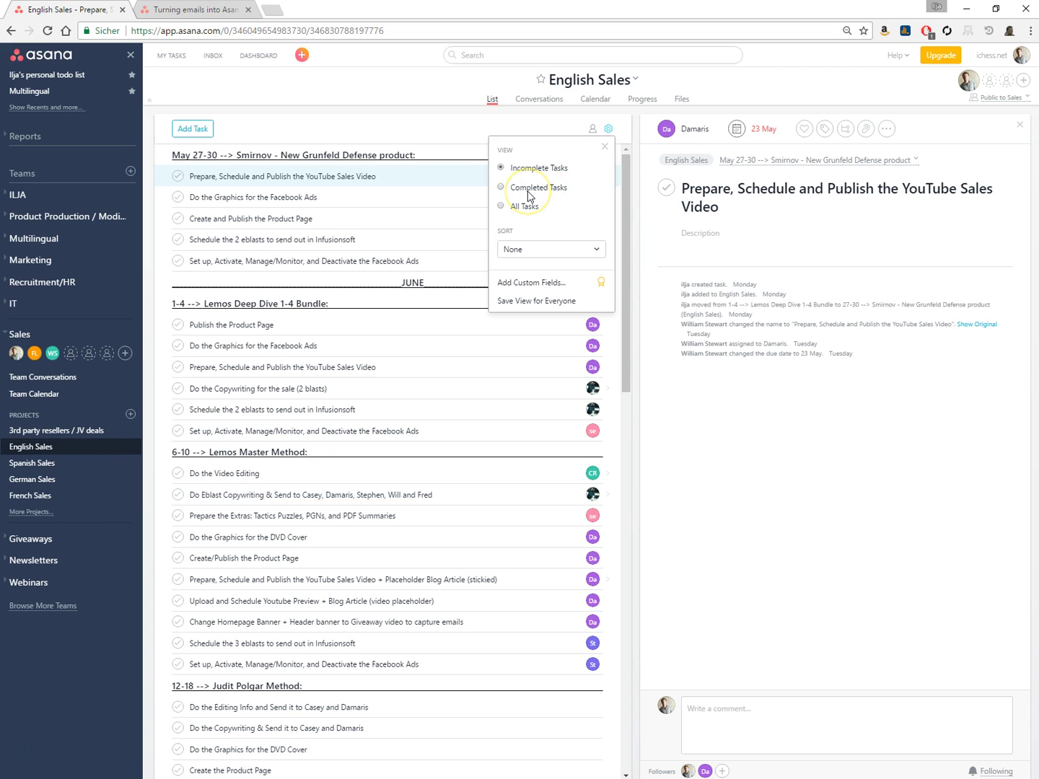
pyautogui.click(501, 188)
pyautogui.click(501, 180)
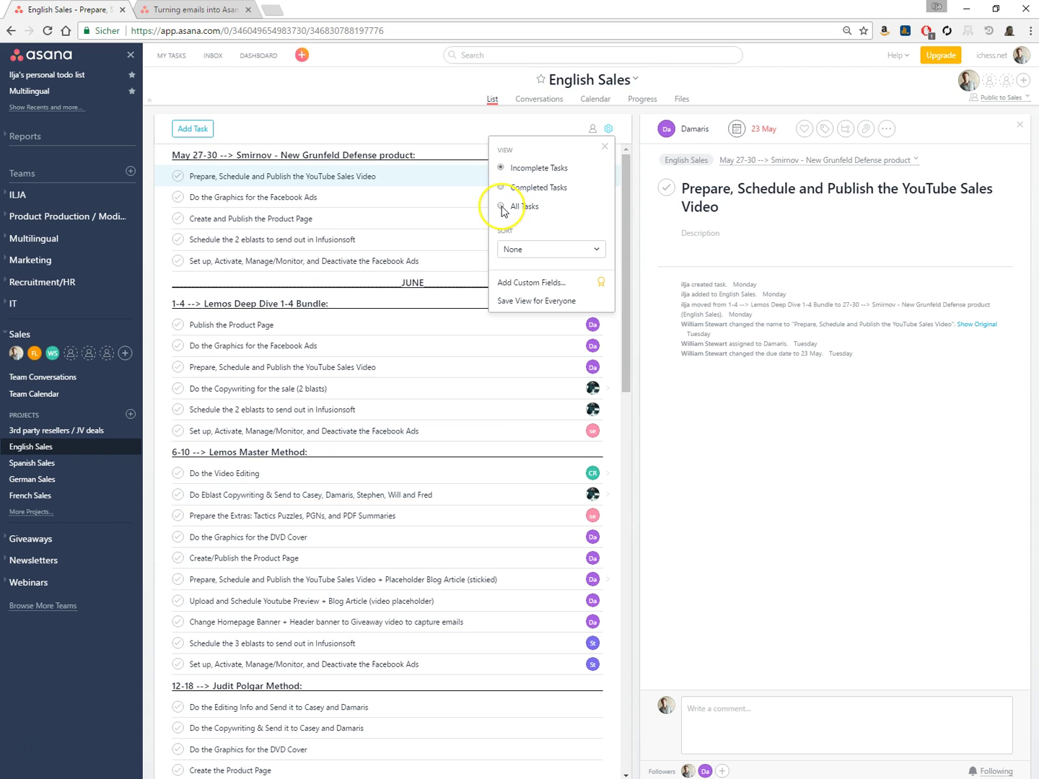
pyautogui.click(556, 250)
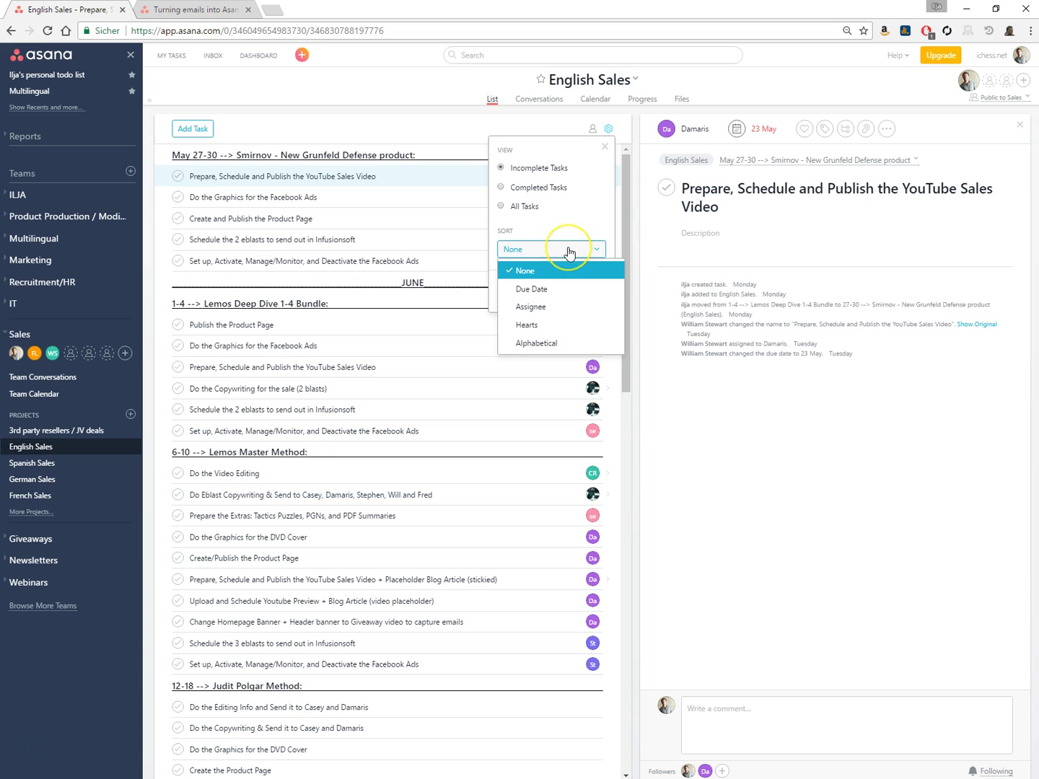
pyautogui.click(566, 251)
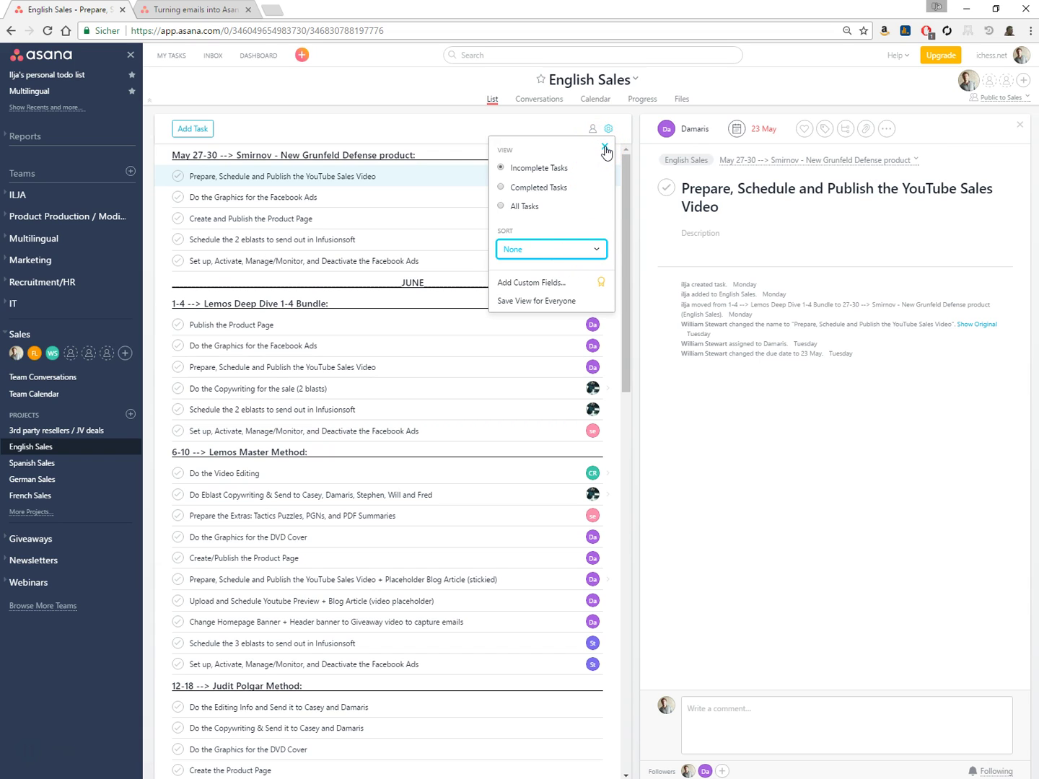
pyautogui.click(560, 250)
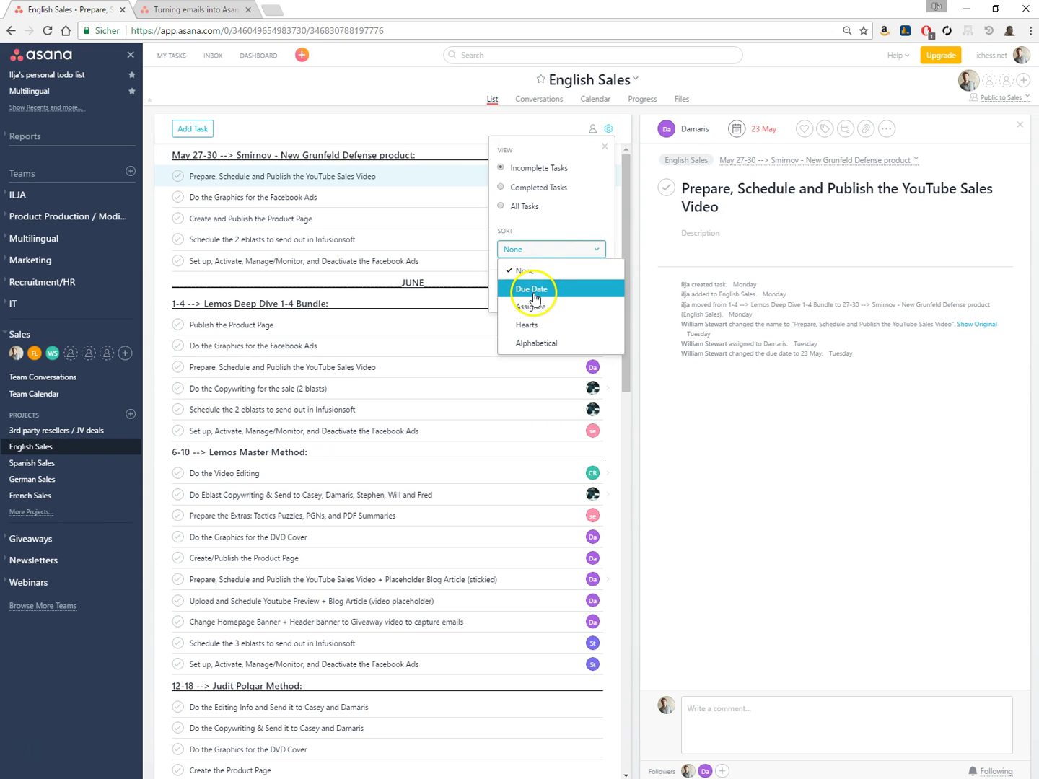
pyautogui.click(575, 251)
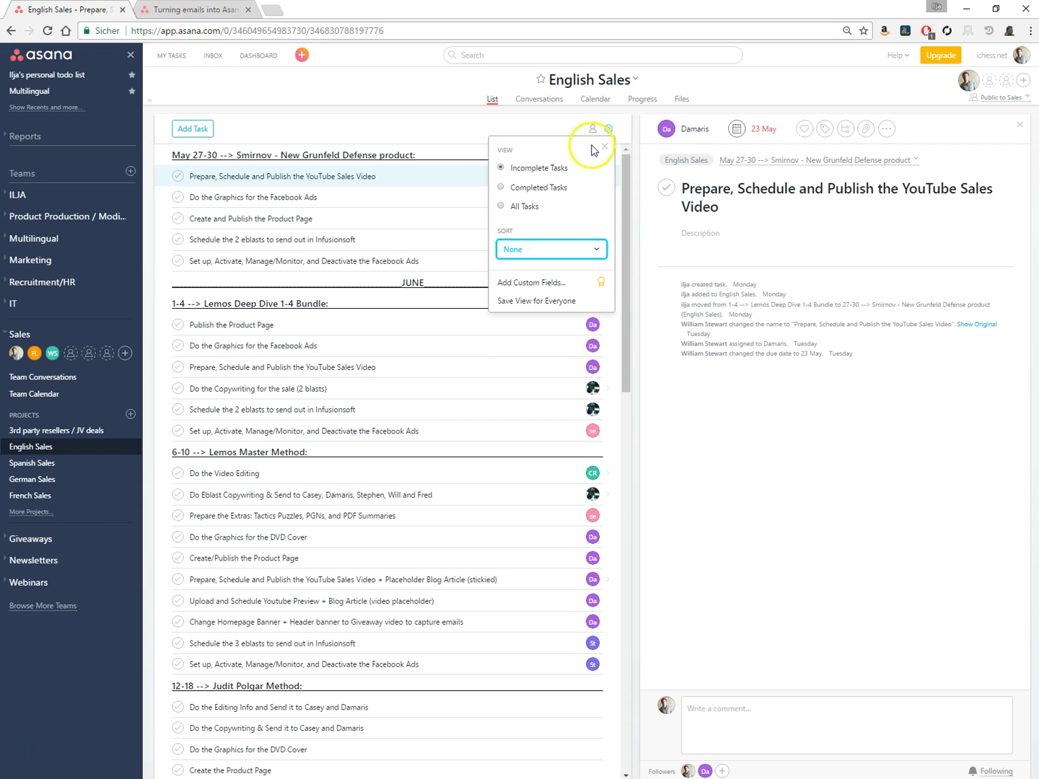
pyautogui.click(603, 147)
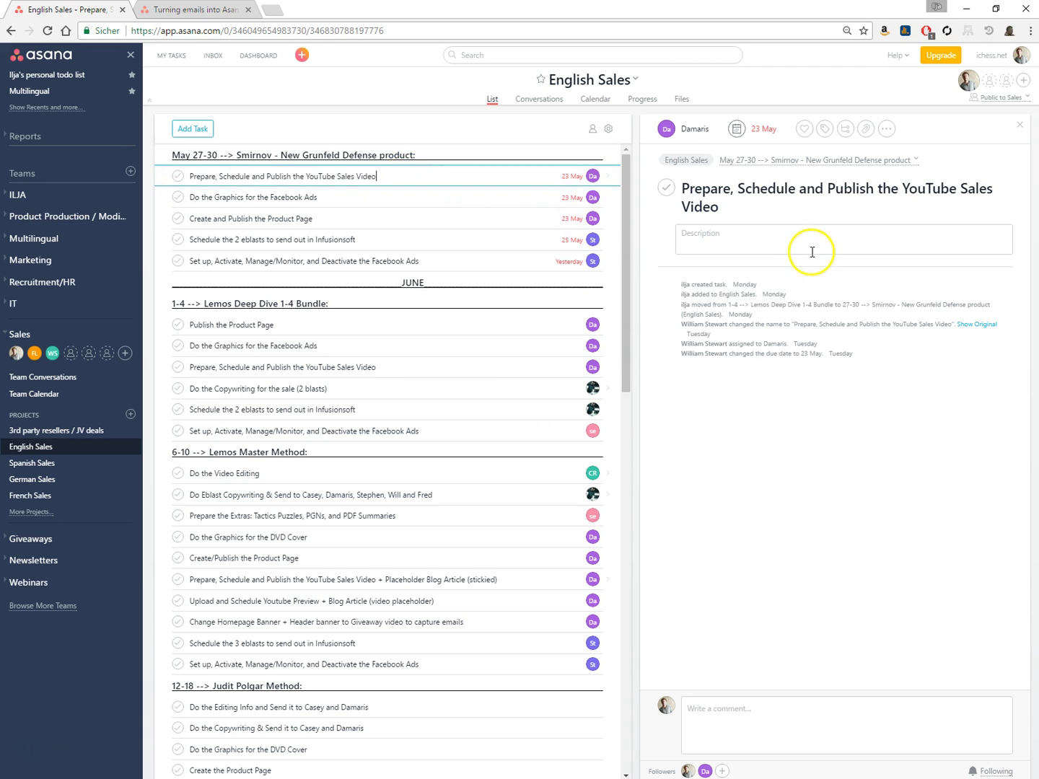
# - Reopen the details of the May 27-30 YouTube Sales Video task and examine its description field and assignee
pyautogui.click(1021, 128)
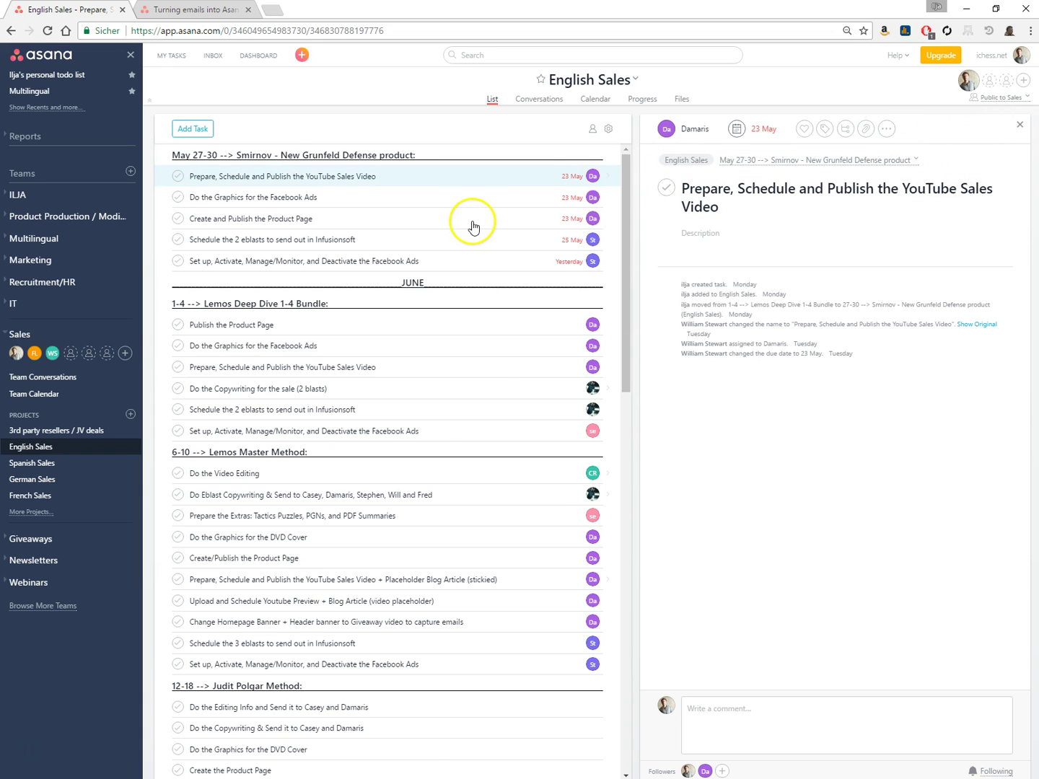
pyautogui.click(565, 175)
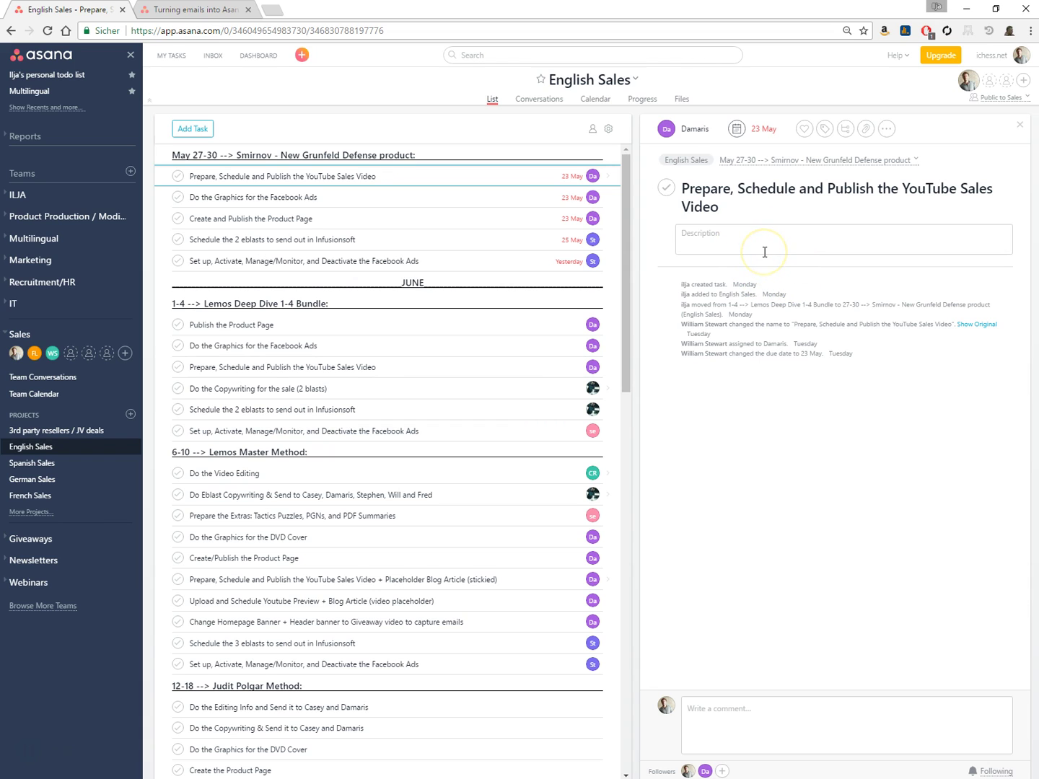
pyautogui.click(729, 237)
pyautogui.click(639, 222)
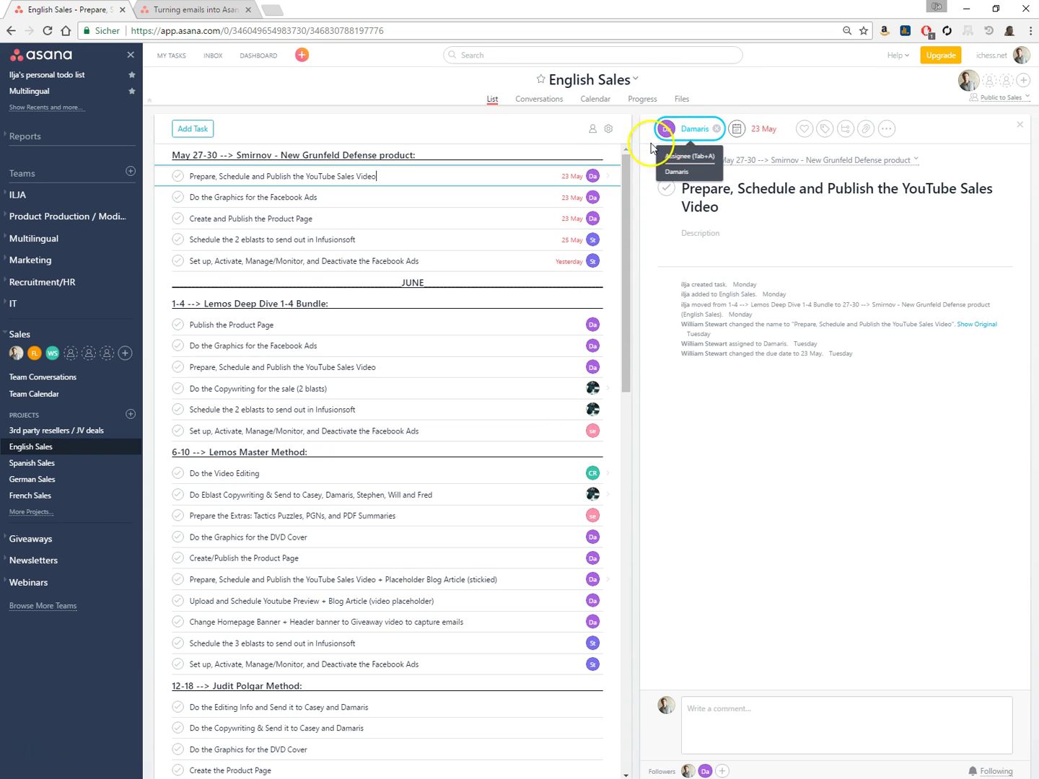
pyautogui.moveTo(595, 178)
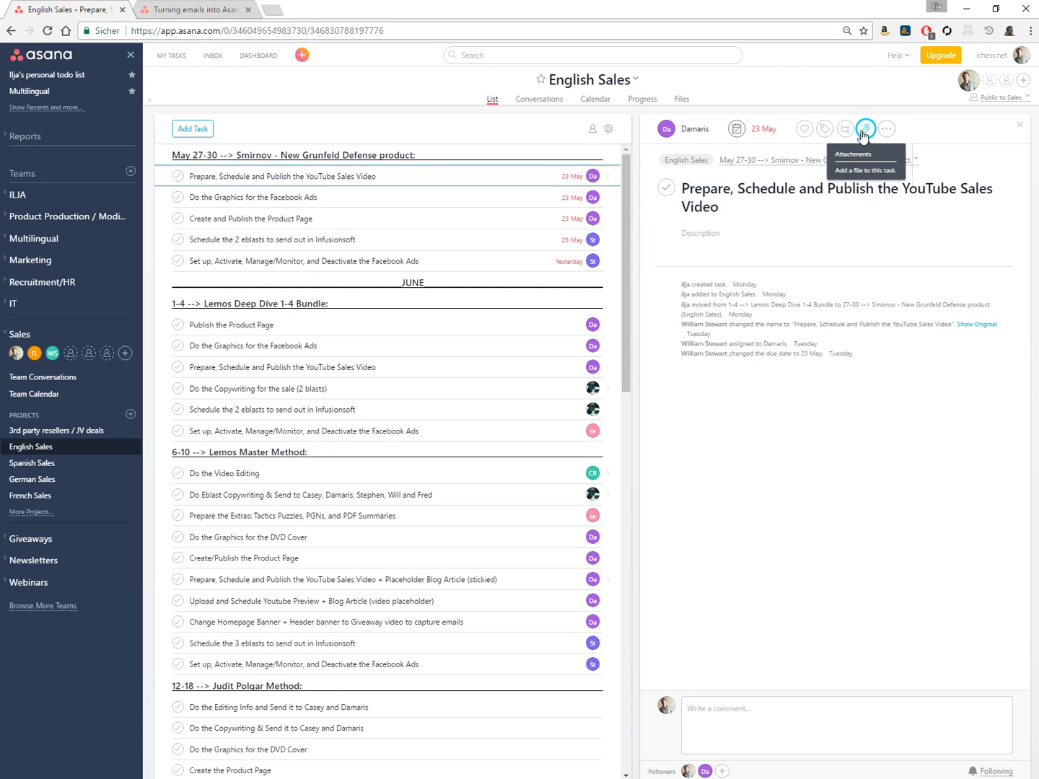
# - View the additional actions and attachment options of the May 27-30 YouTube Sales Video task
pyautogui.click(888, 130)
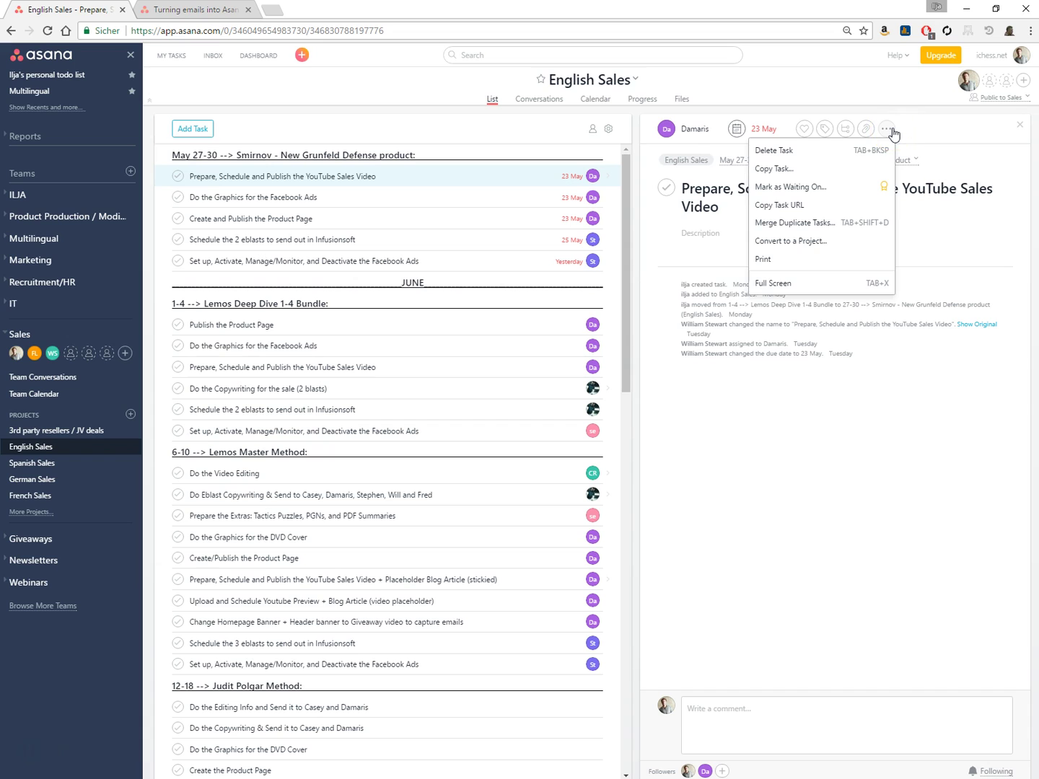
pyautogui.click(888, 129)
pyautogui.click(865, 130)
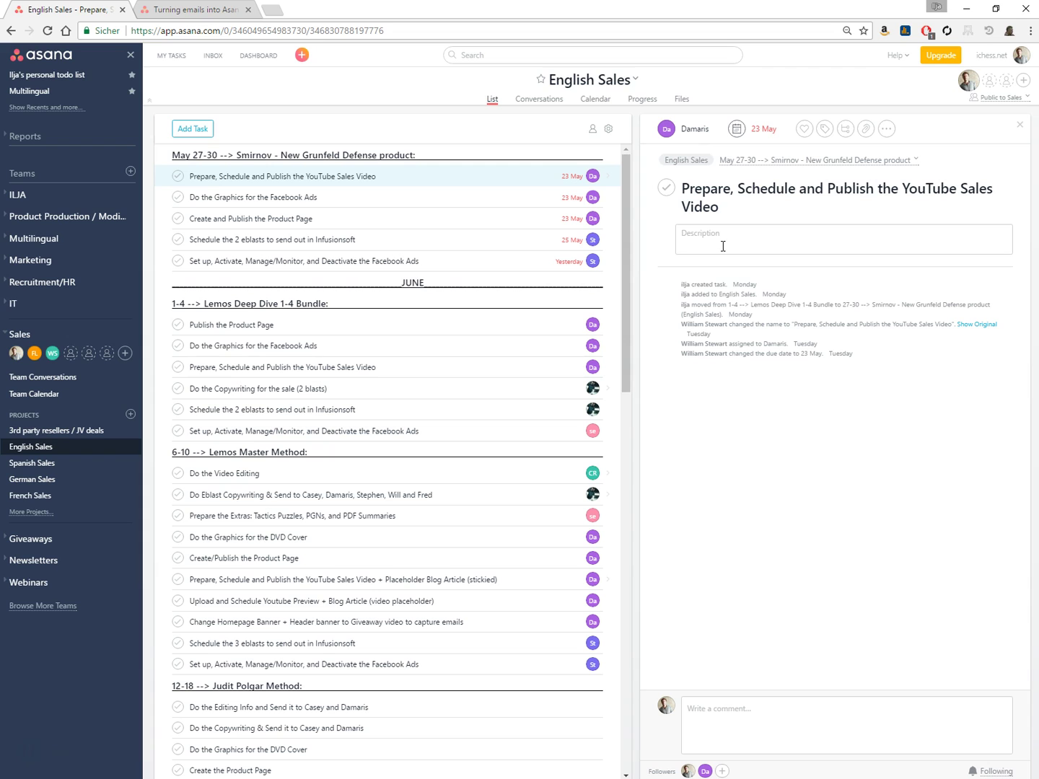
# - Add a subtask named "test" to the May 27-30 YouTube Sales Video task
pyautogui.click(846, 131)
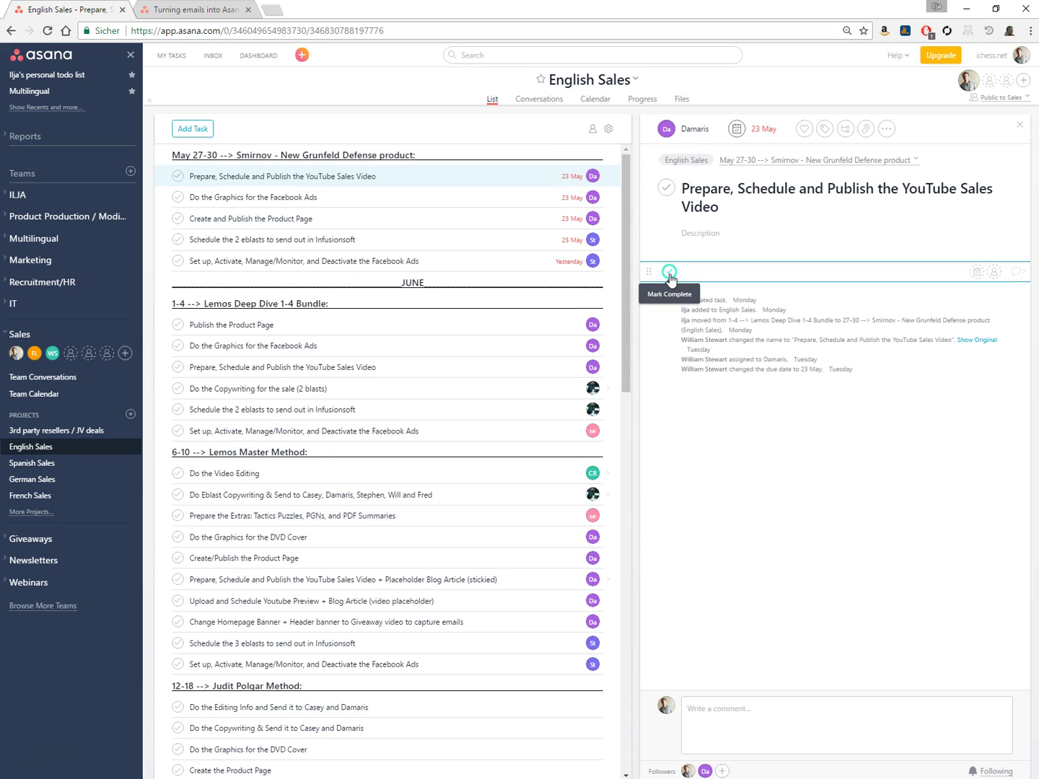
pyautogui.click(724, 273)
pyautogui.click(716, 273)
pyautogui.write('test')
# - Create a second subtask with the name copied from "test" and remove it again
pyautogui.doubleClick(676, 273)
pyautogui.hotkey('ctrl', 'c')
pyautogui.press('Return')
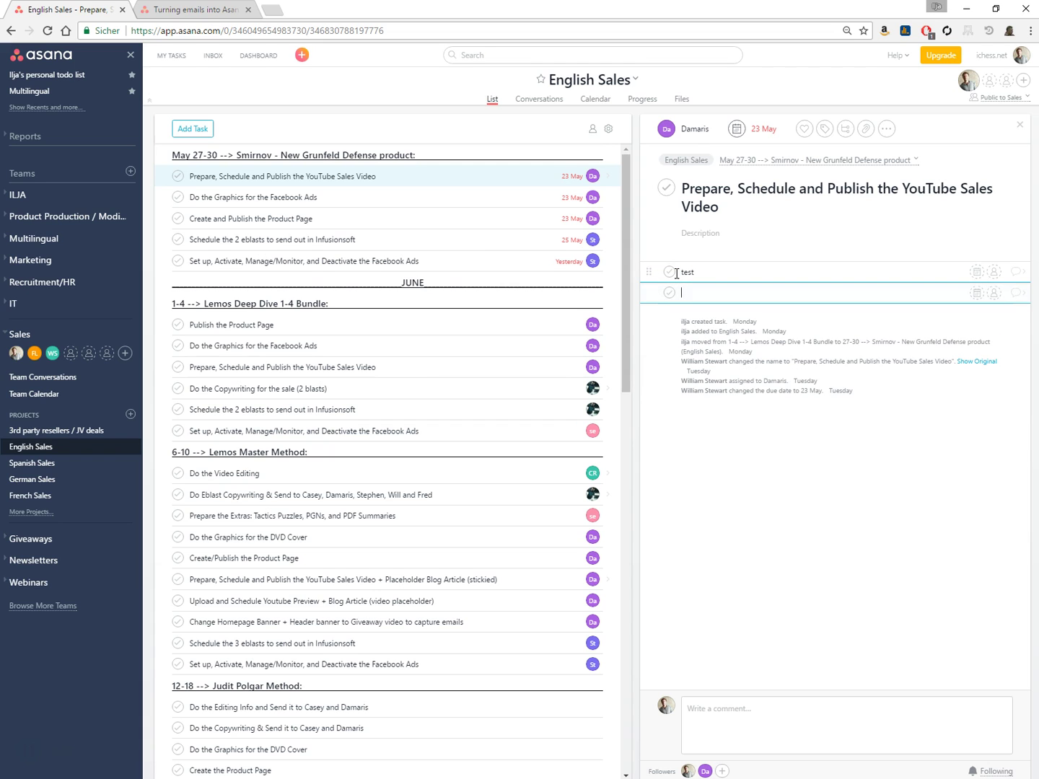
pyautogui.click(701, 292)
pyautogui.hotkey('ctrl', 'v')
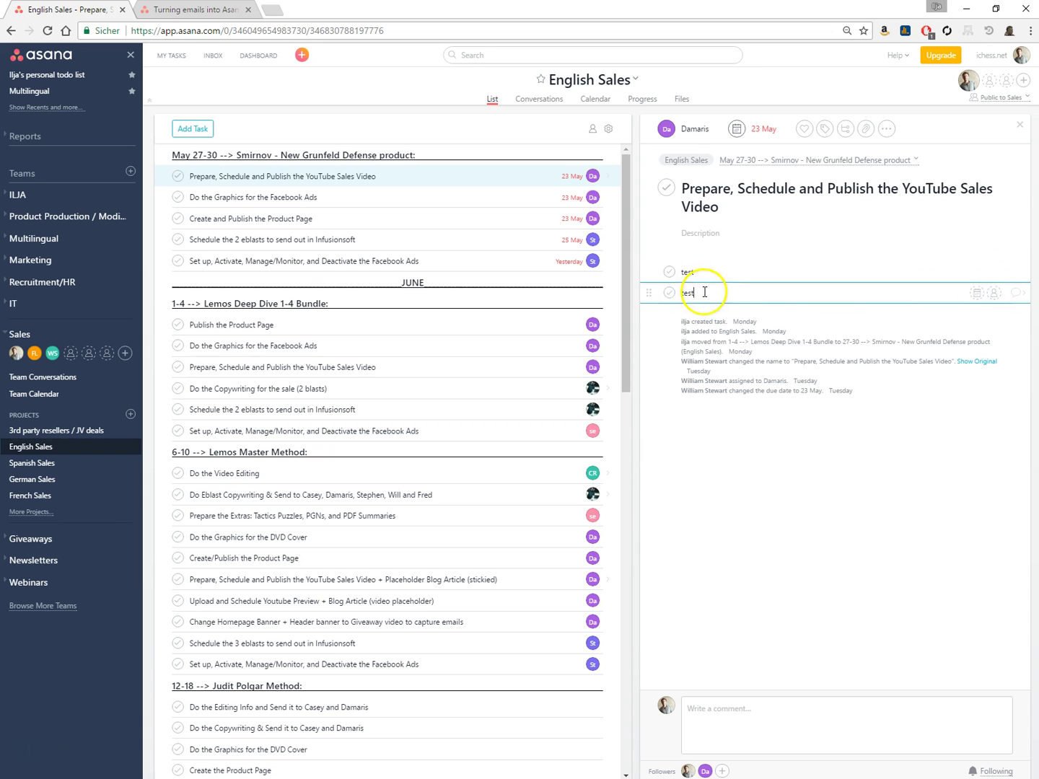
pyautogui.moveTo(703, 292); pyautogui.dragTo(678, 293)
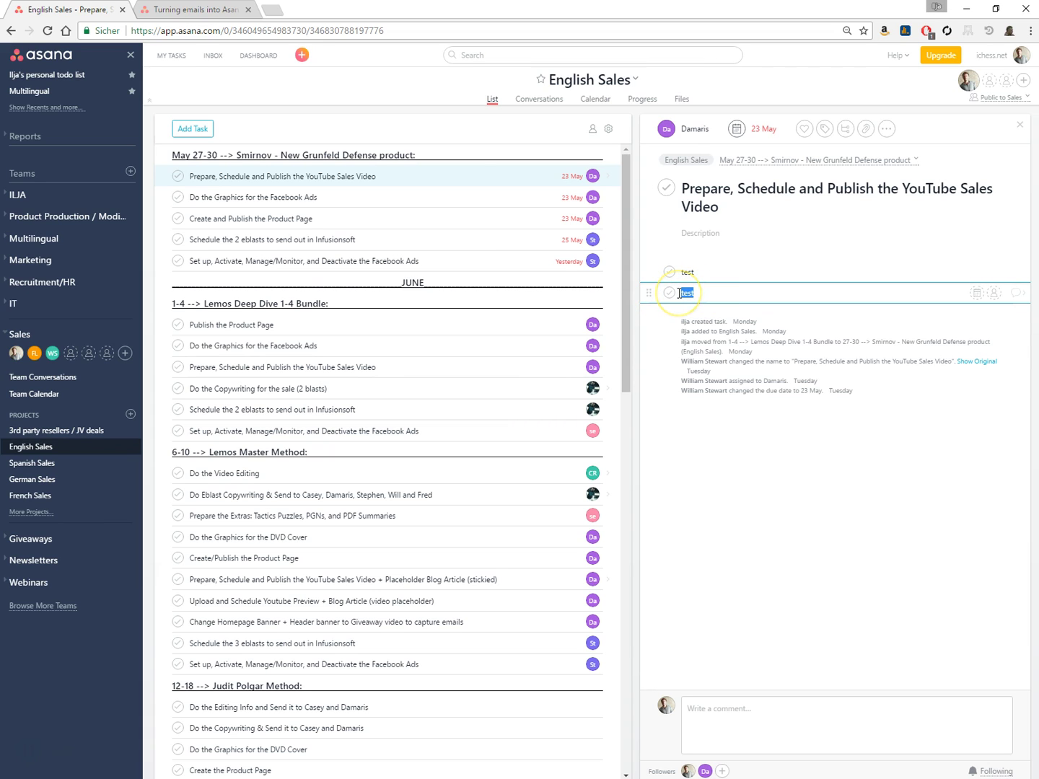
pyautogui.press('BackSpace')
pyautogui.press('BackSpace')
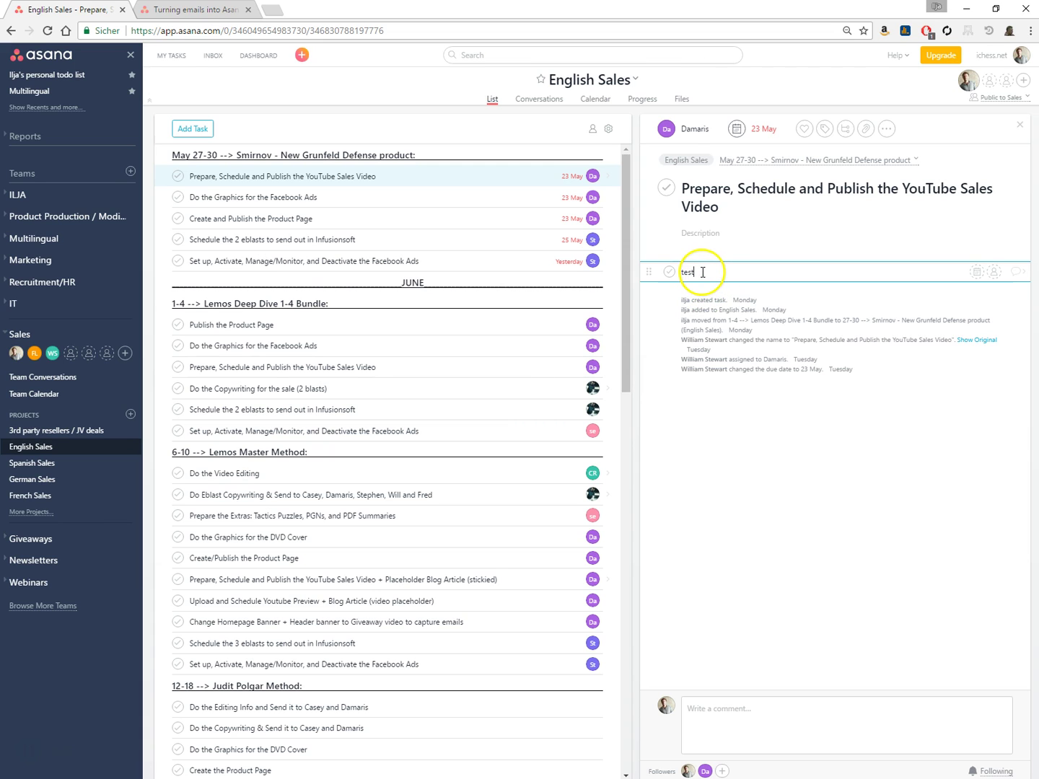
# - View the separate details of the "test" subtask and return to its parent task
pyautogui.moveTo(682, 273); pyautogui.dragTo(714, 273)
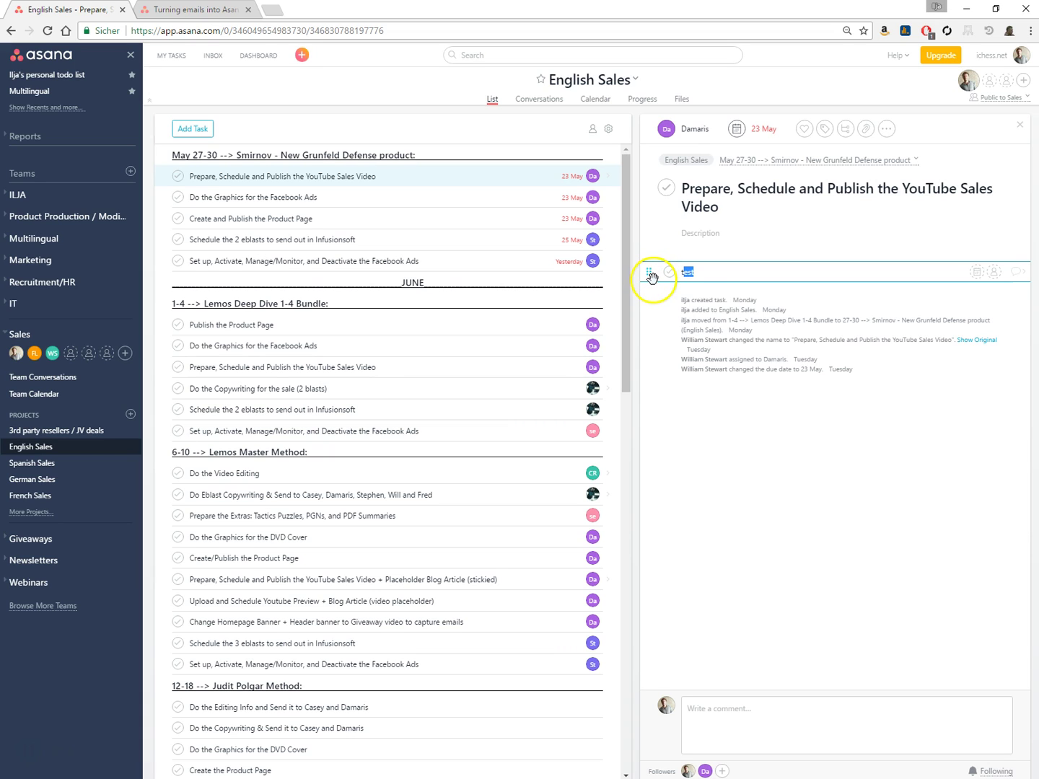
pyautogui.click(725, 270)
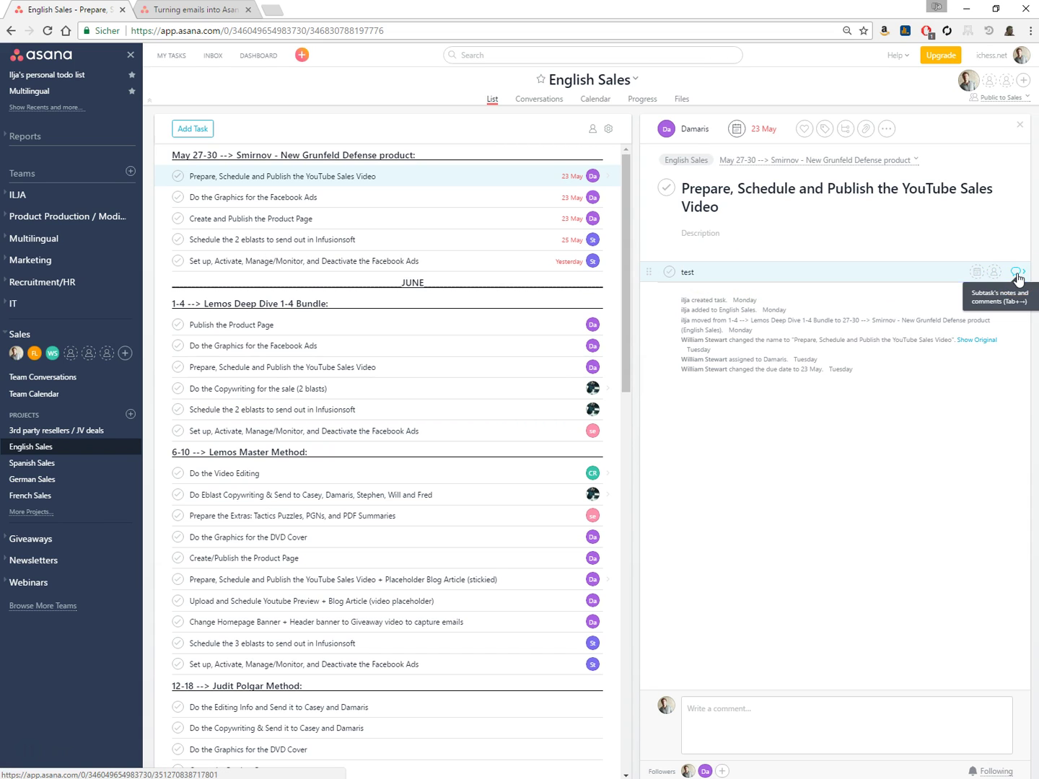
pyautogui.click(1017, 274)
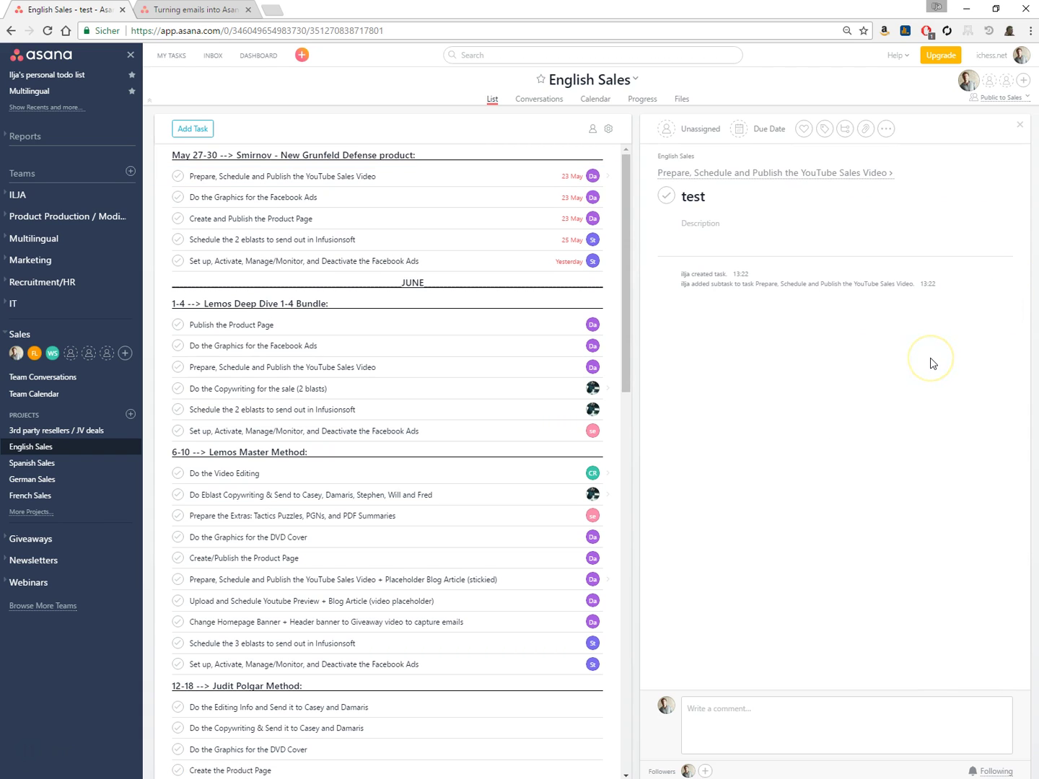
pyautogui.hotkey('alt', 'Left')
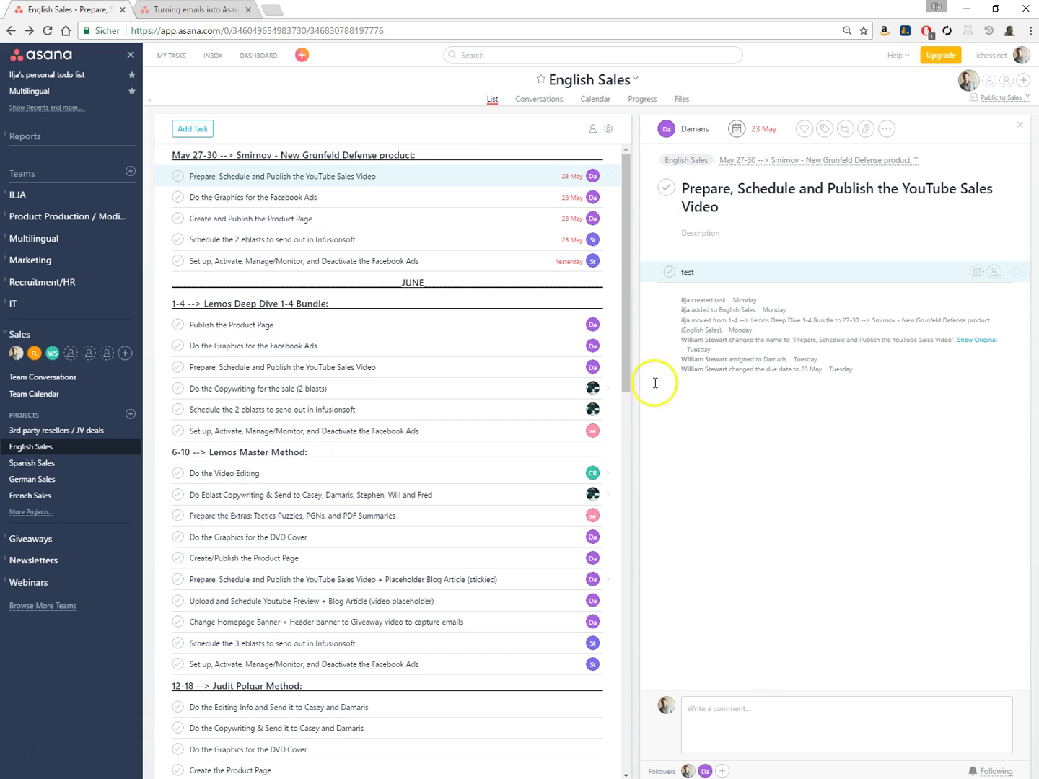
# - Show the original task name in the YouTube Sales Video task's change history and hide it again
pyautogui.click(725, 271)
pyautogui.click(855, 373)
pyautogui.click(974, 341)
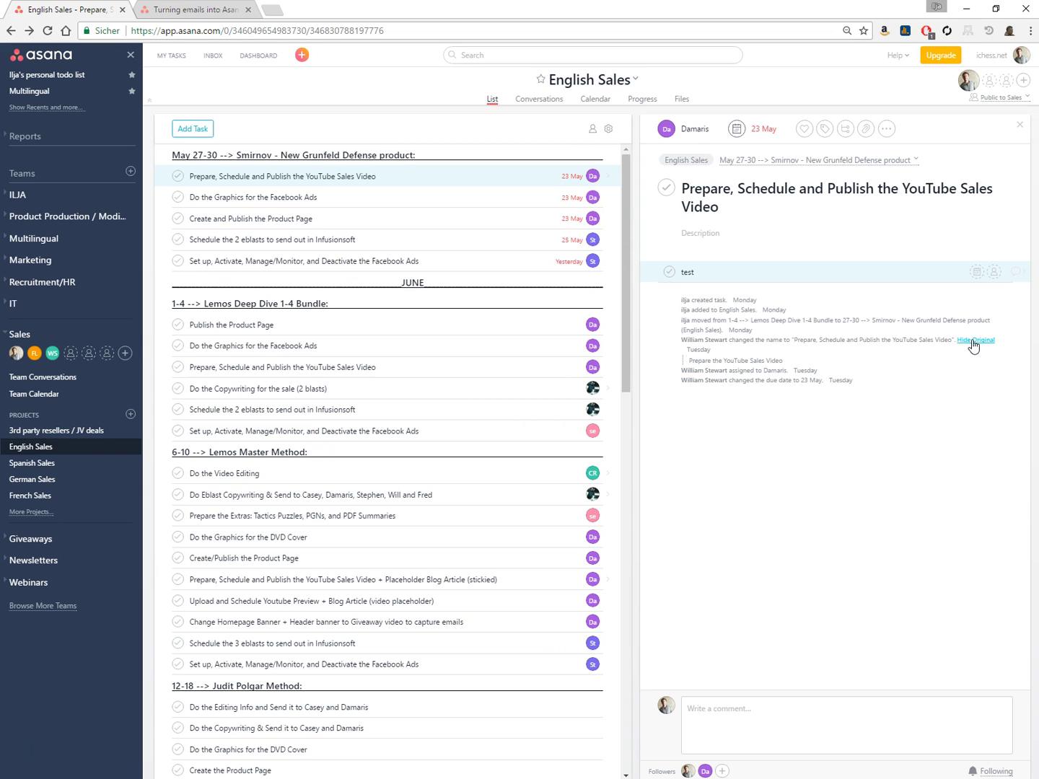
pyautogui.click(975, 343)
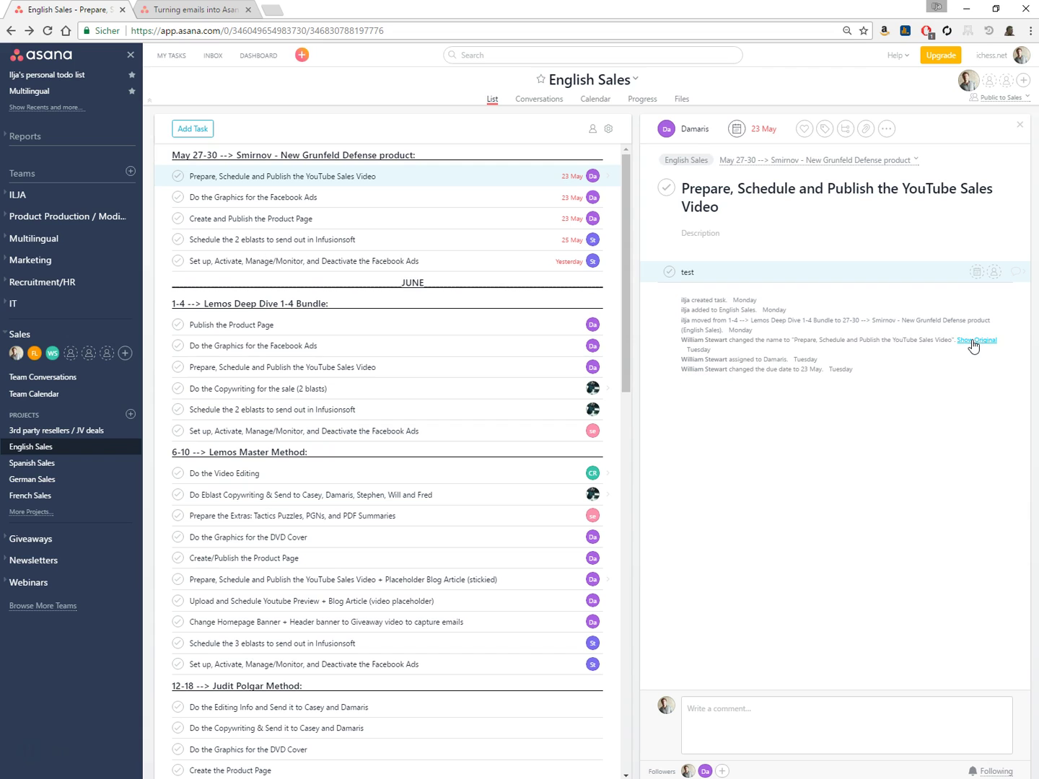
# - Try out the task description with "THey need to have a nice resu", reword its ending to "ne nice", and clear it
pyautogui.click(724, 236)
pyautogui.press('Escape')
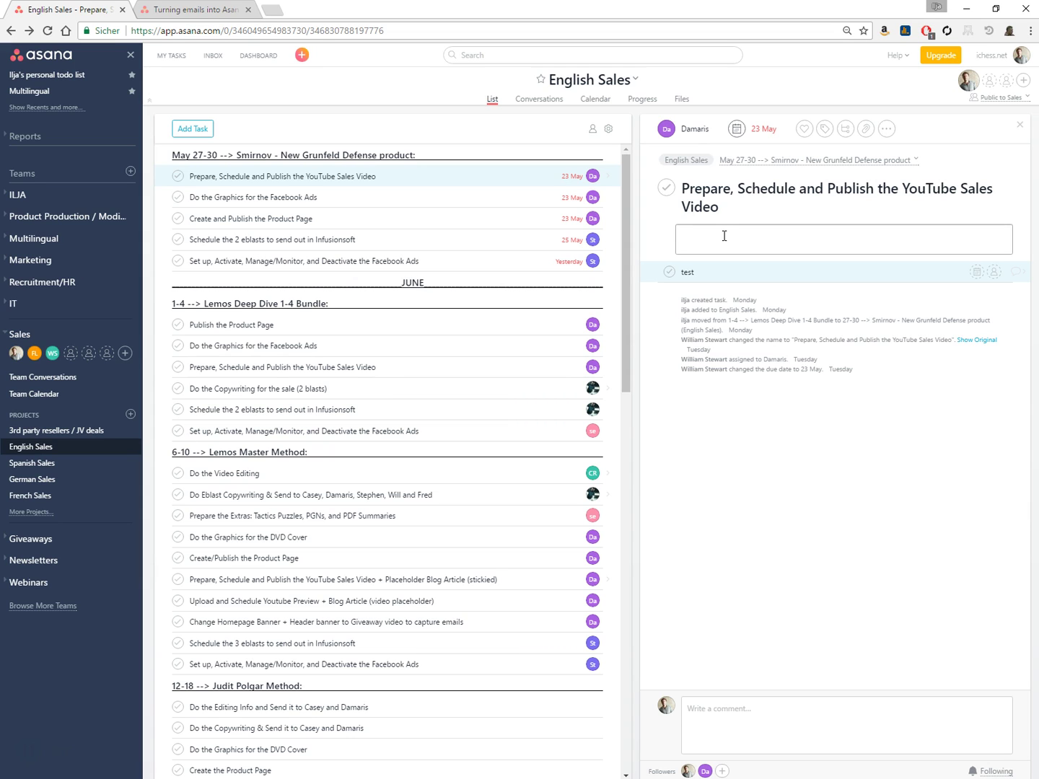
pyautogui.click(718, 238)
pyautogui.write('THey need to have a nice resu')
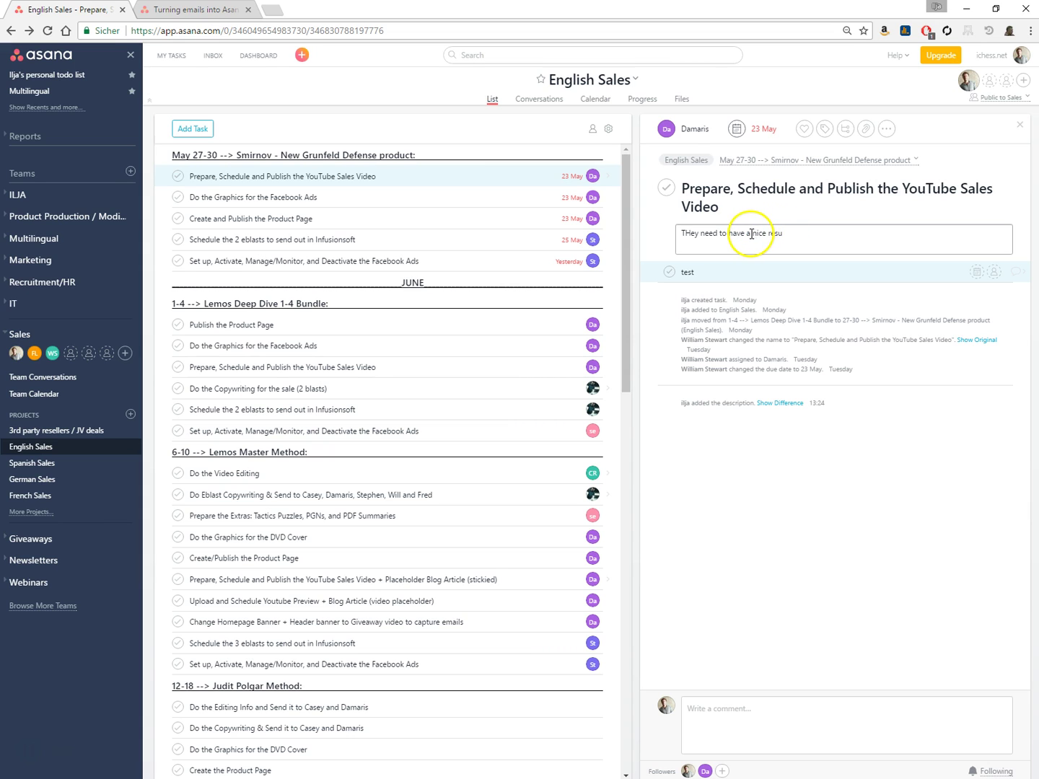
pyautogui.moveTo(728, 233); pyautogui.dragTo(815, 230)
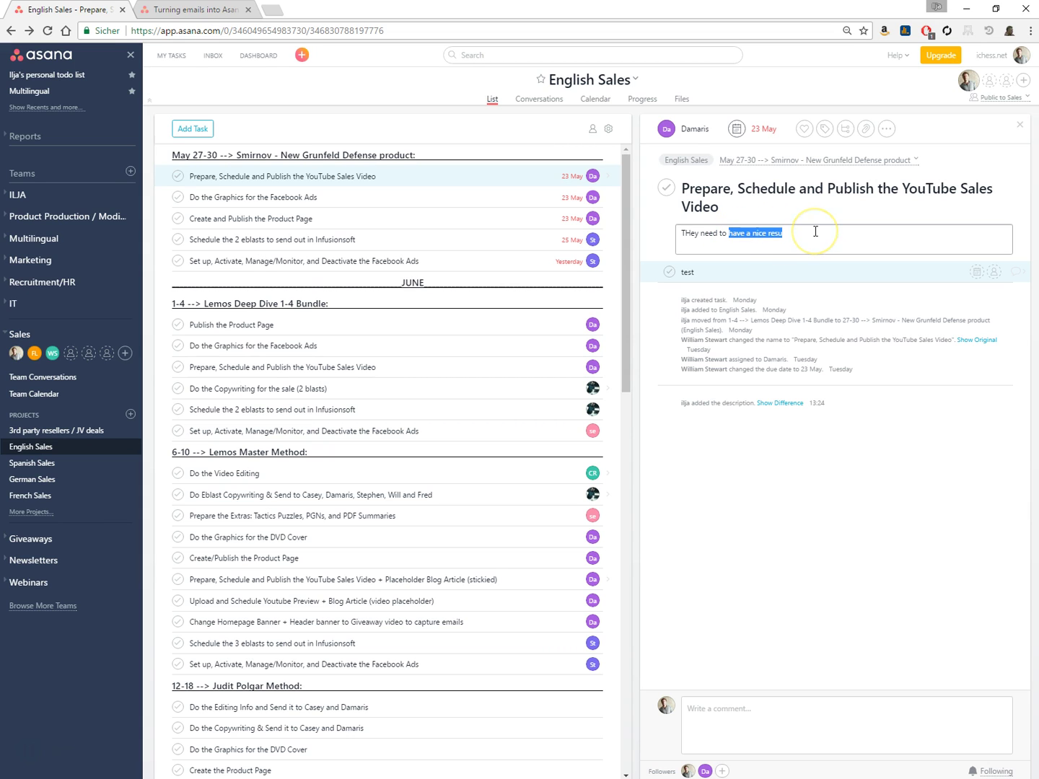
pyautogui.write('ne nice')
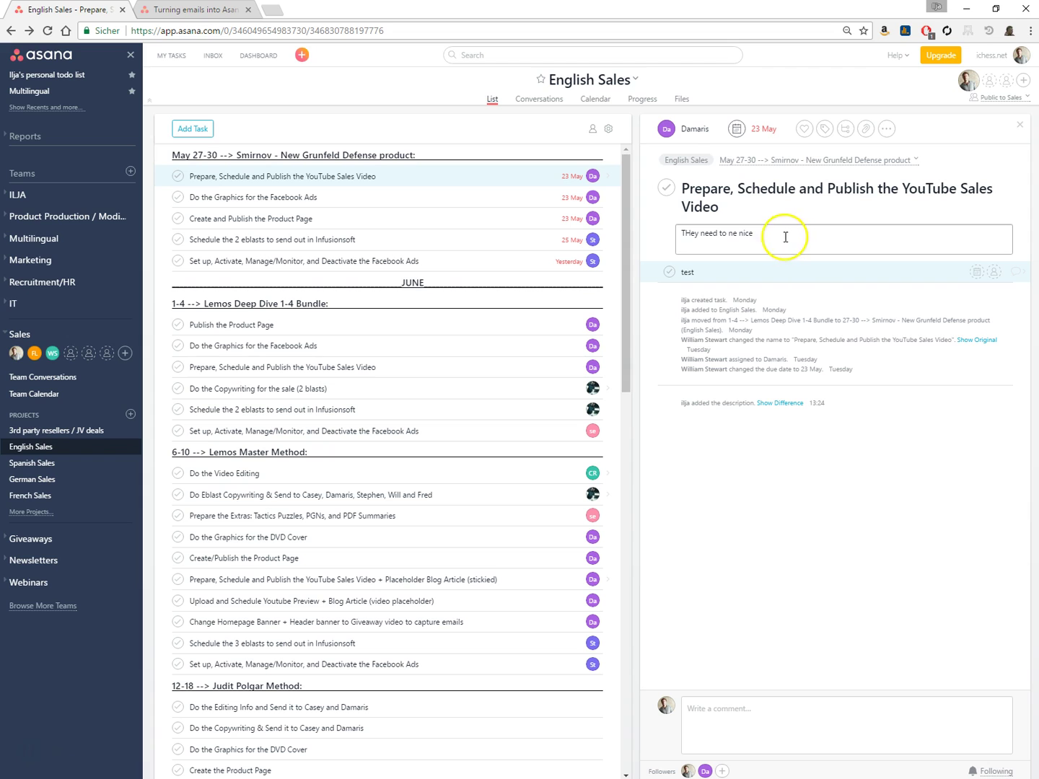
pyautogui.moveTo(785, 237); pyautogui.dragTo(672, 239)
pyautogui.press('BackSpace')
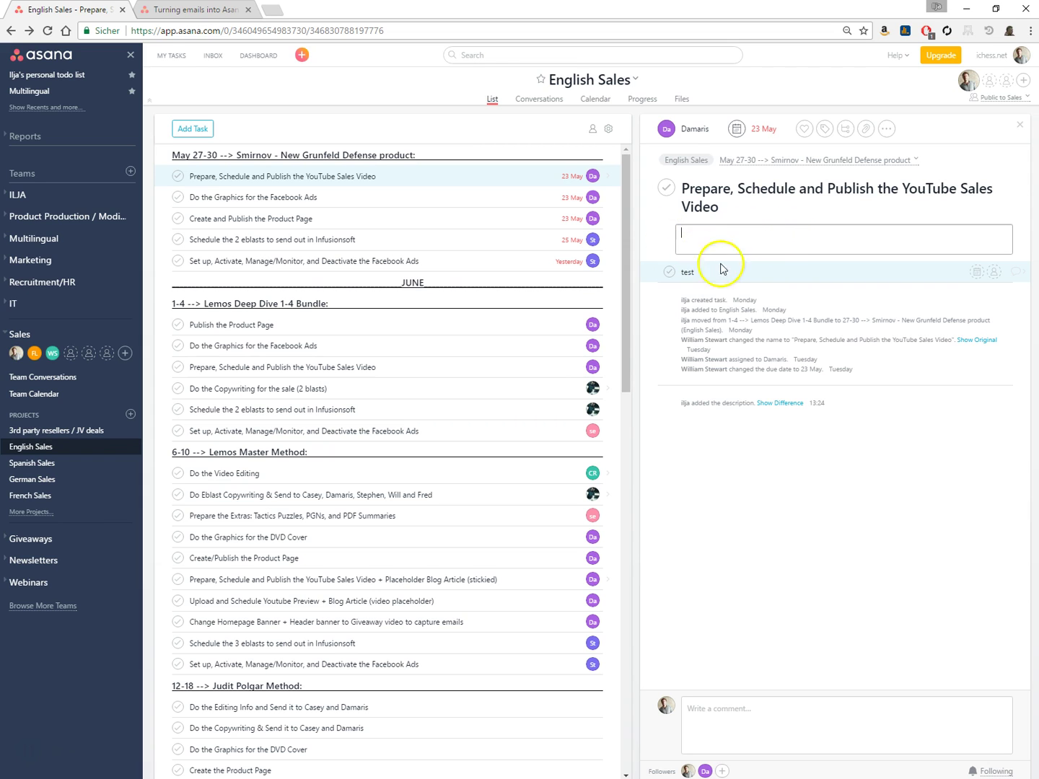
# - Examine the comment field and the follow setting of the YouTube Sales Video task
pyautogui.click(743, 718)
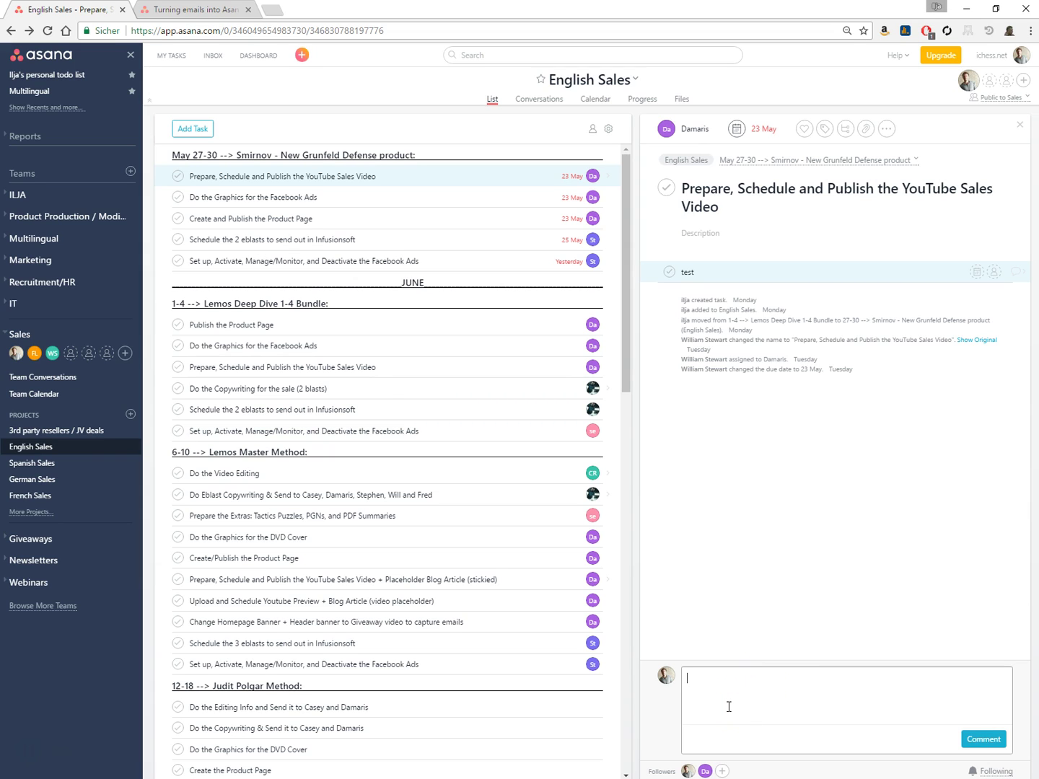
pyautogui.click(752, 704)
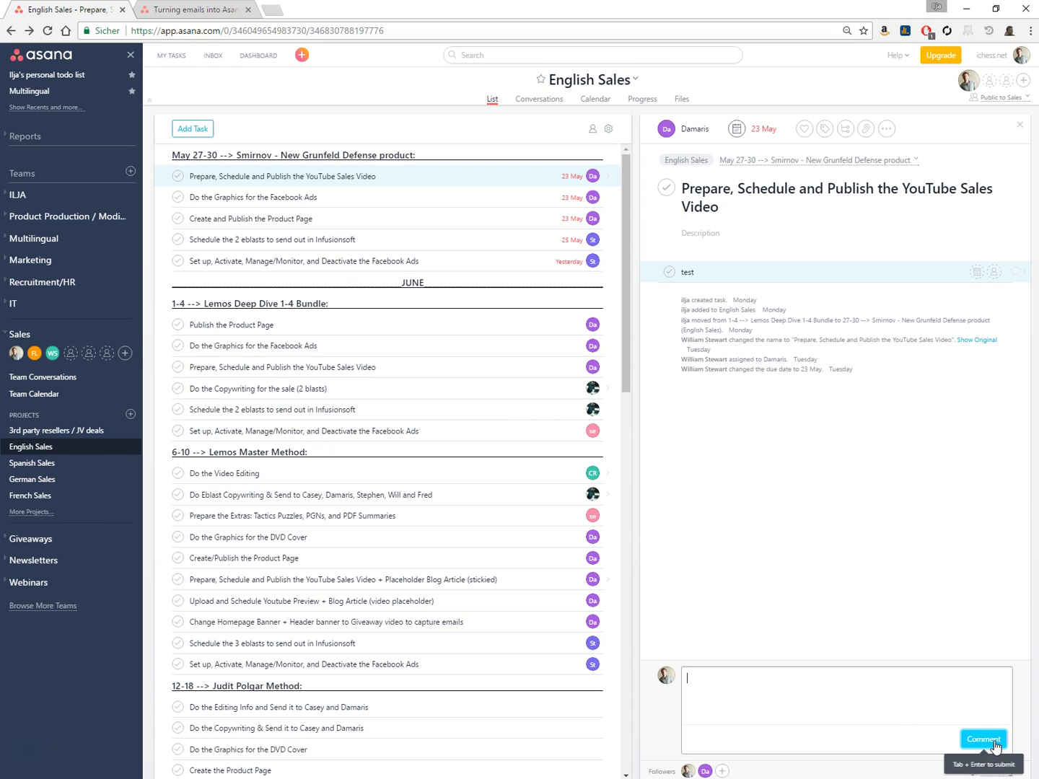
pyautogui.click(757, 706)
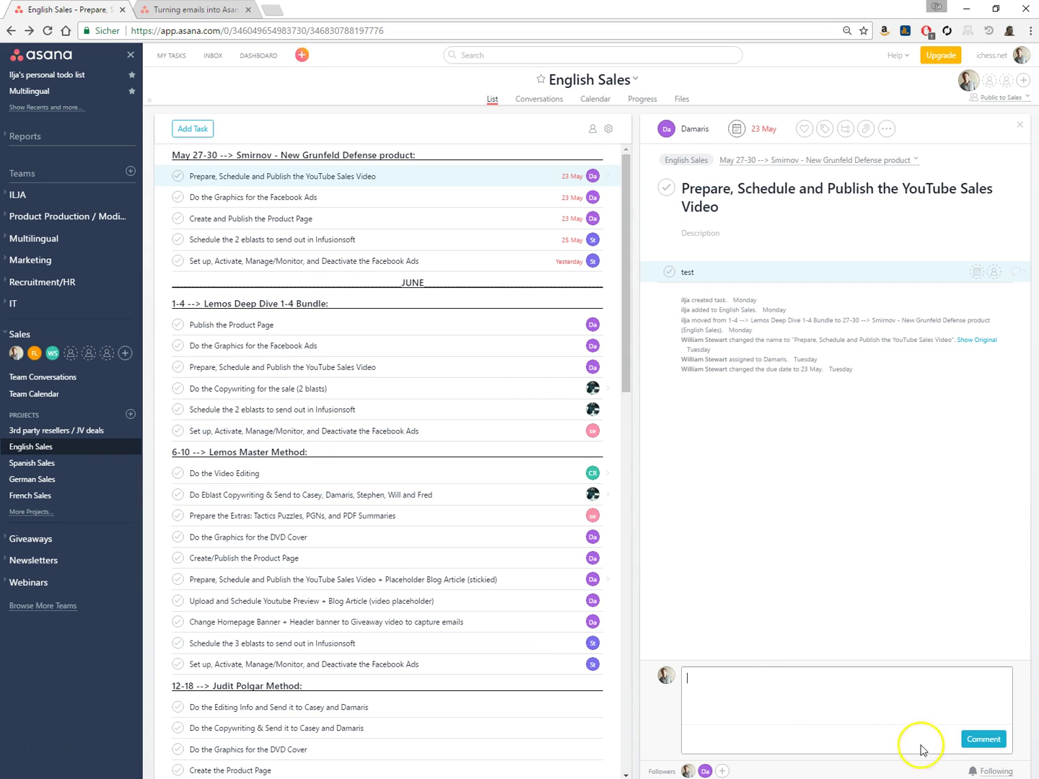
pyautogui.click(991, 772)
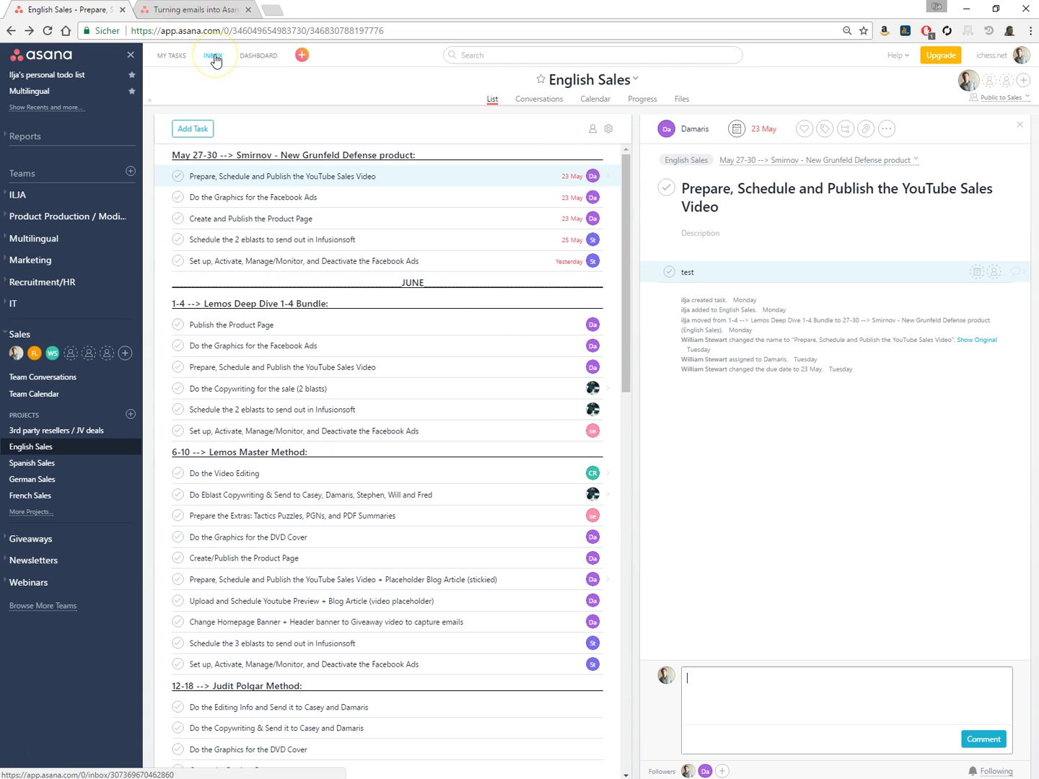
pyautogui.click(740, 679)
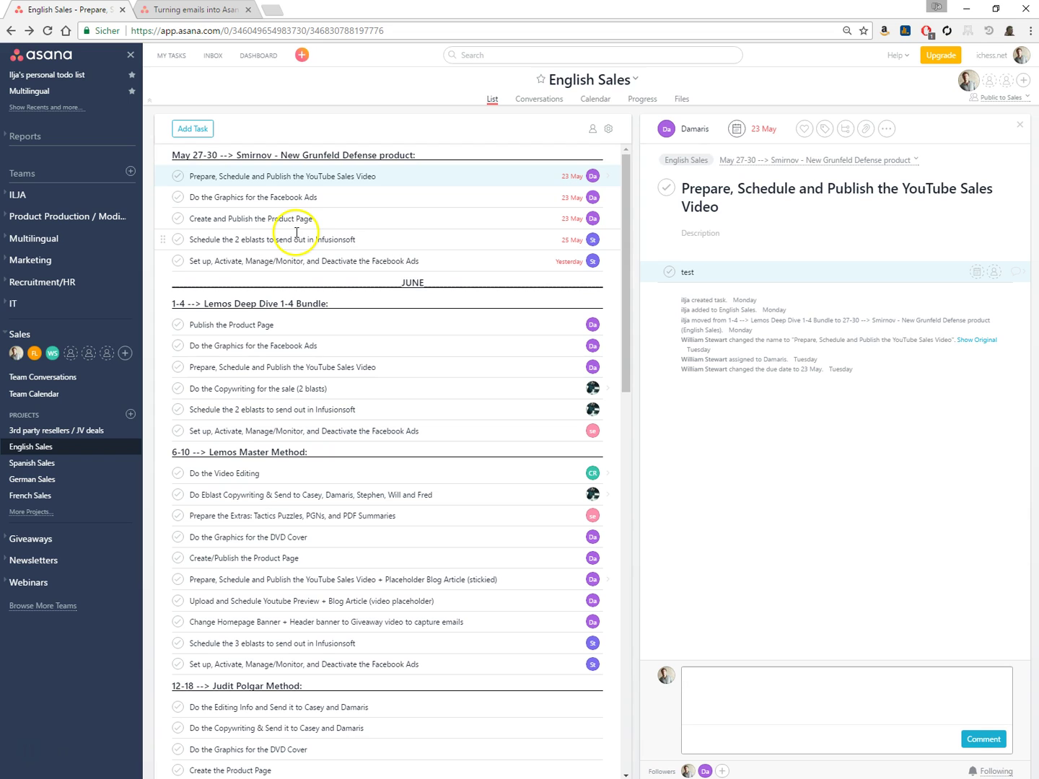
# - Look at the Spanish Sales project and the Webinars team's English Webinars project, and return to English Sales
pyautogui.click(44, 464)
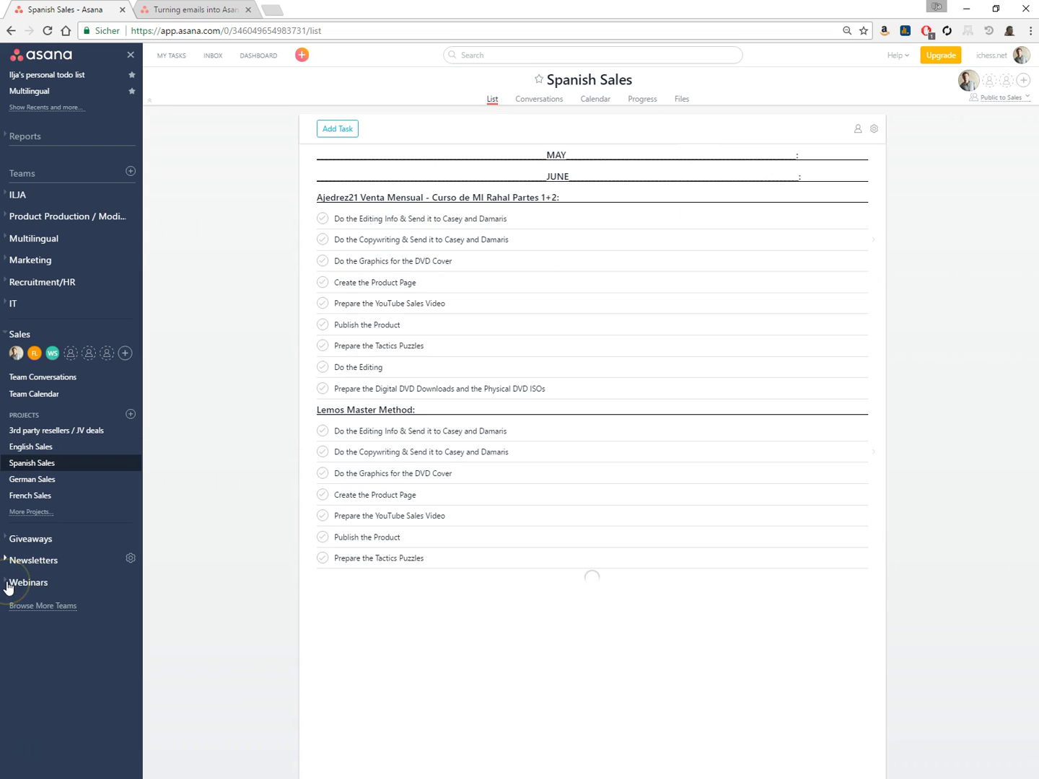
pyautogui.click(36, 585)
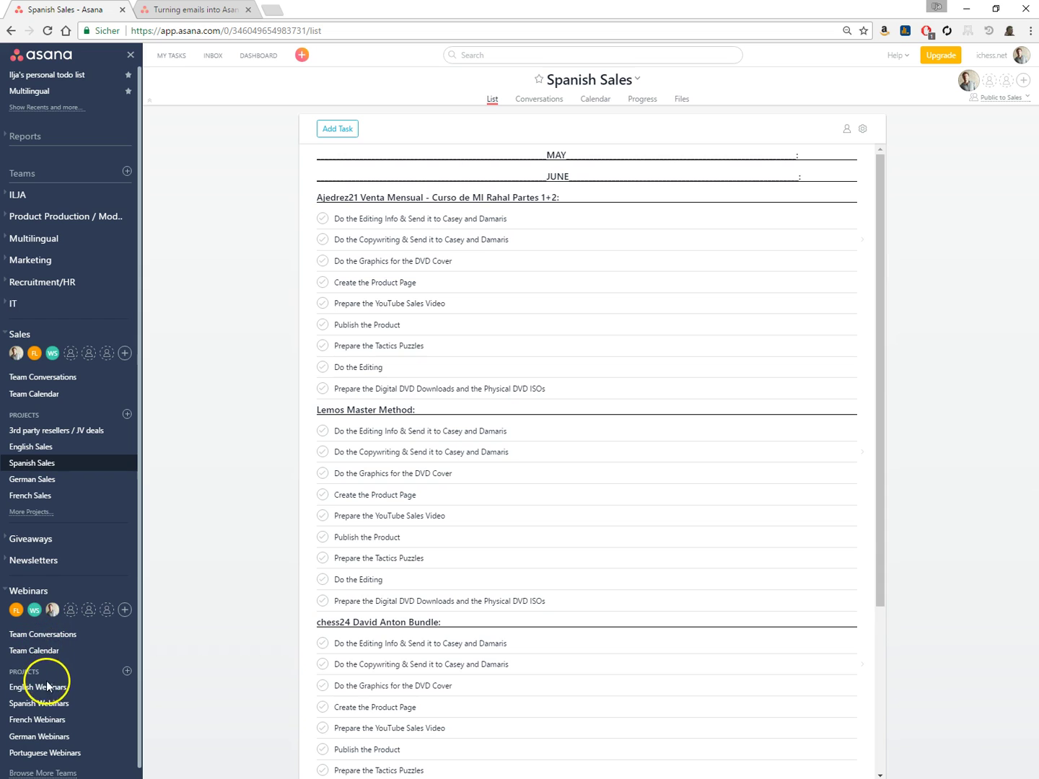
pyautogui.click(47, 687)
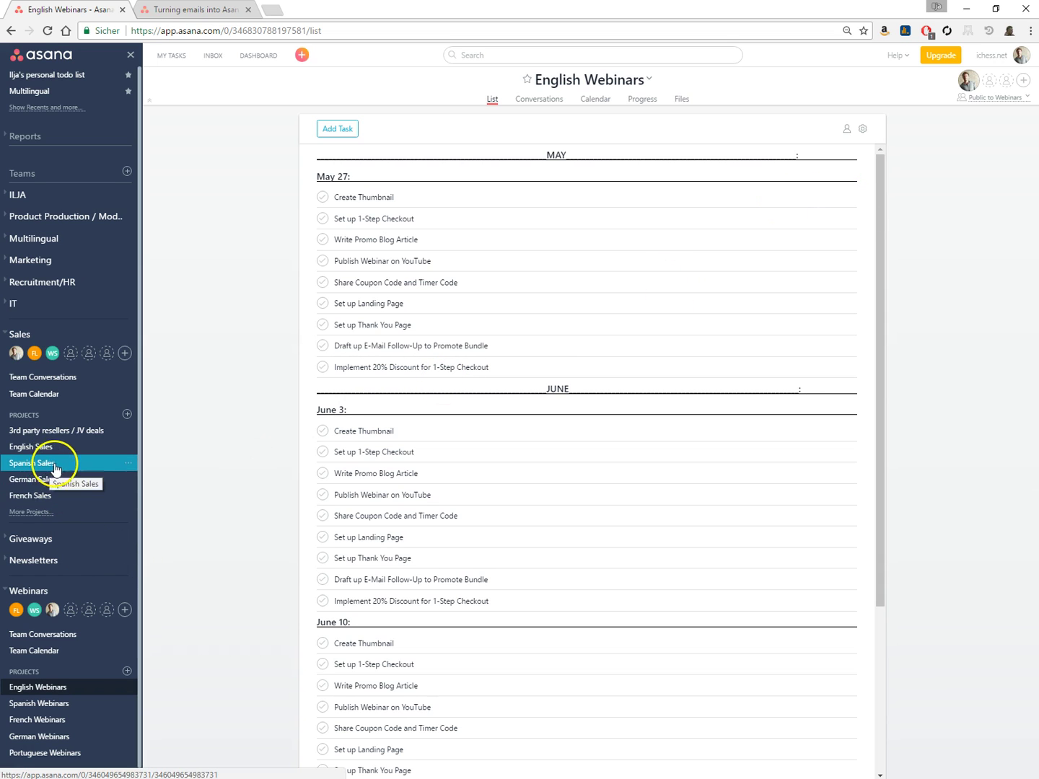
pyautogui.click(43, 449)
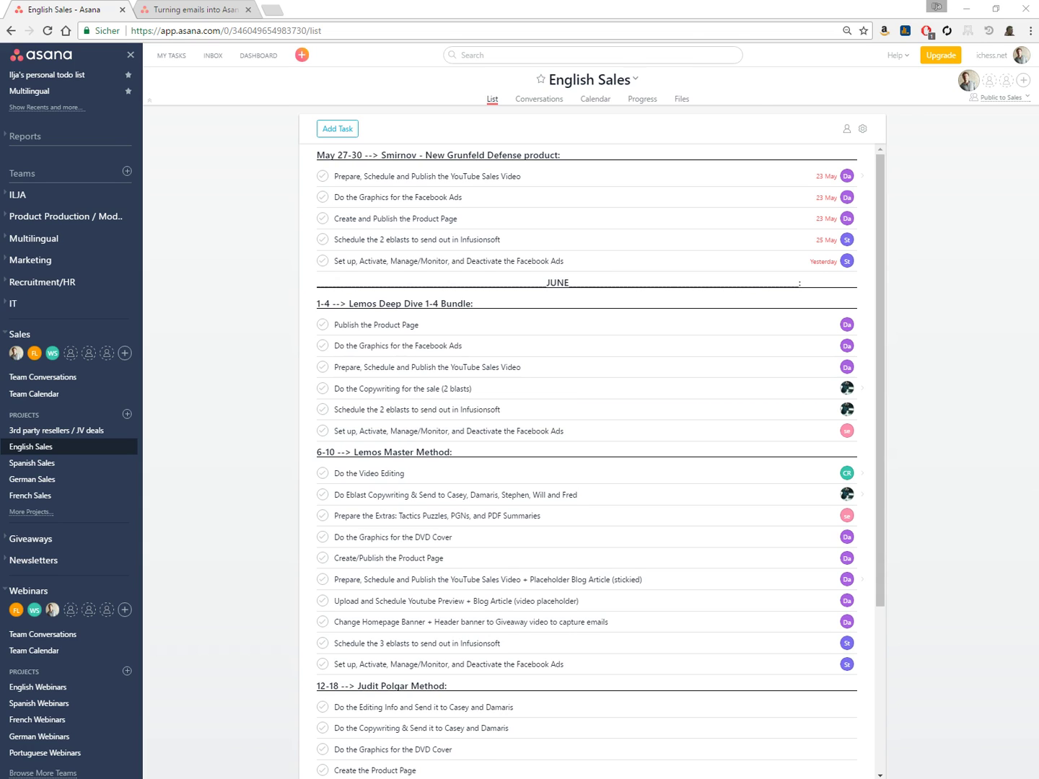
# - Reopen the details of the May 27-30 YouTube Sales Video task and look through the project's June sections
pyautogui.click(574, 176)
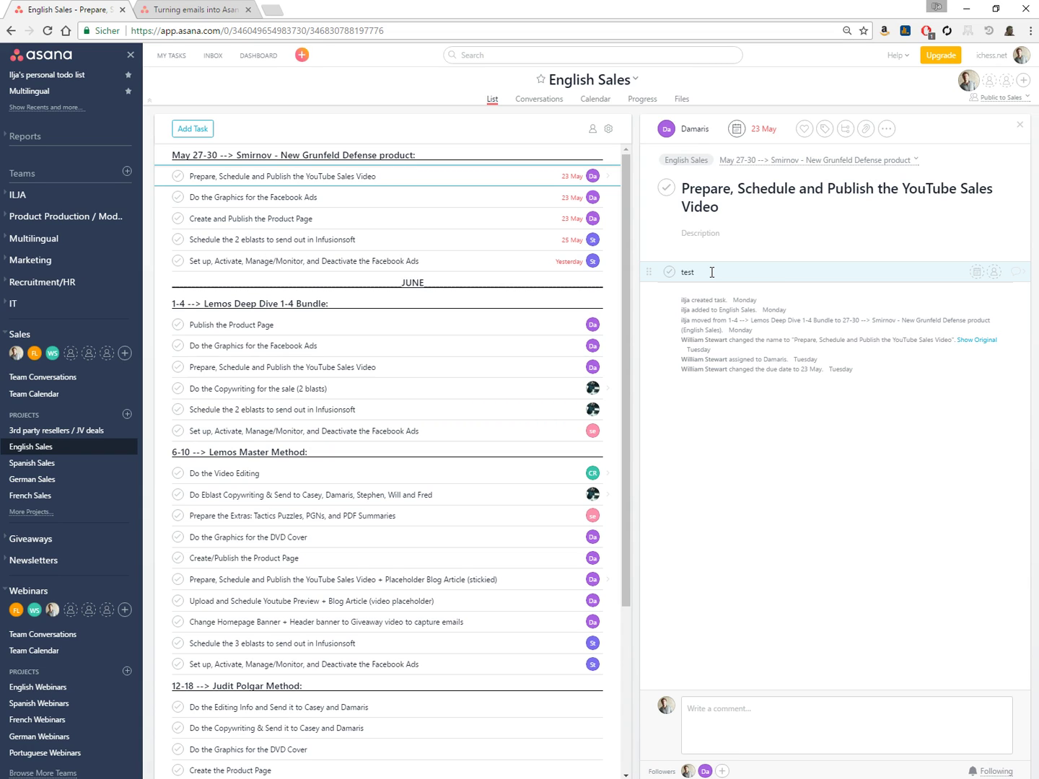
pyautogui.scroll(-3, 538, 400)
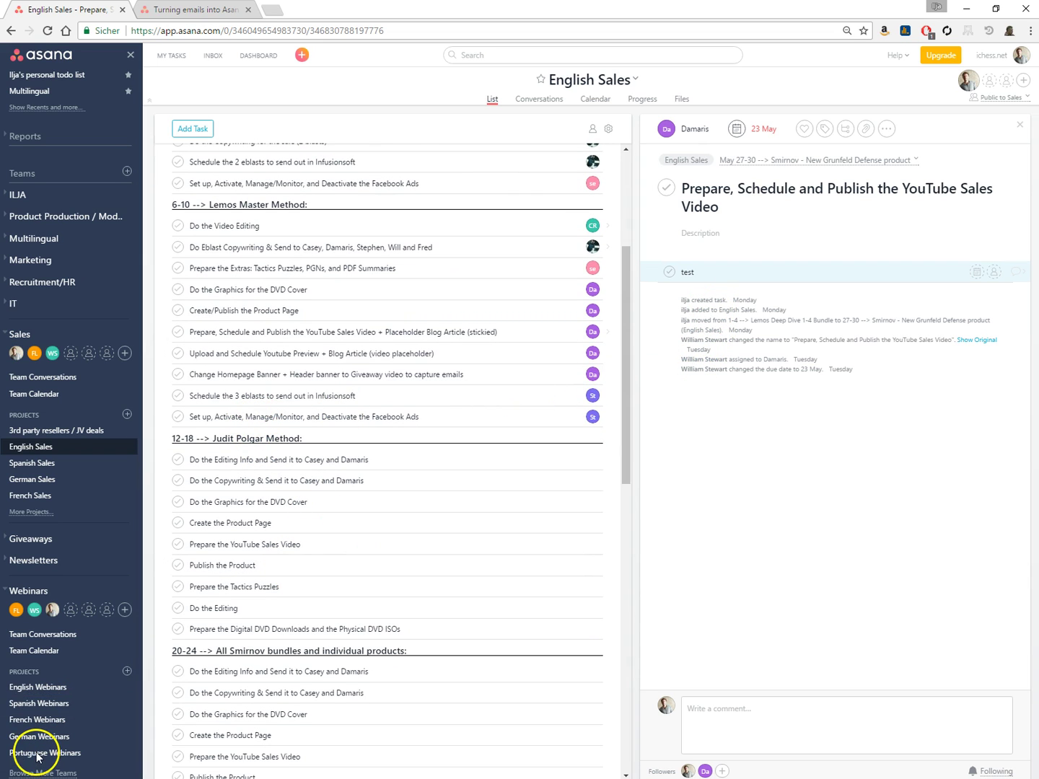
pyautogui.click(733, 469)
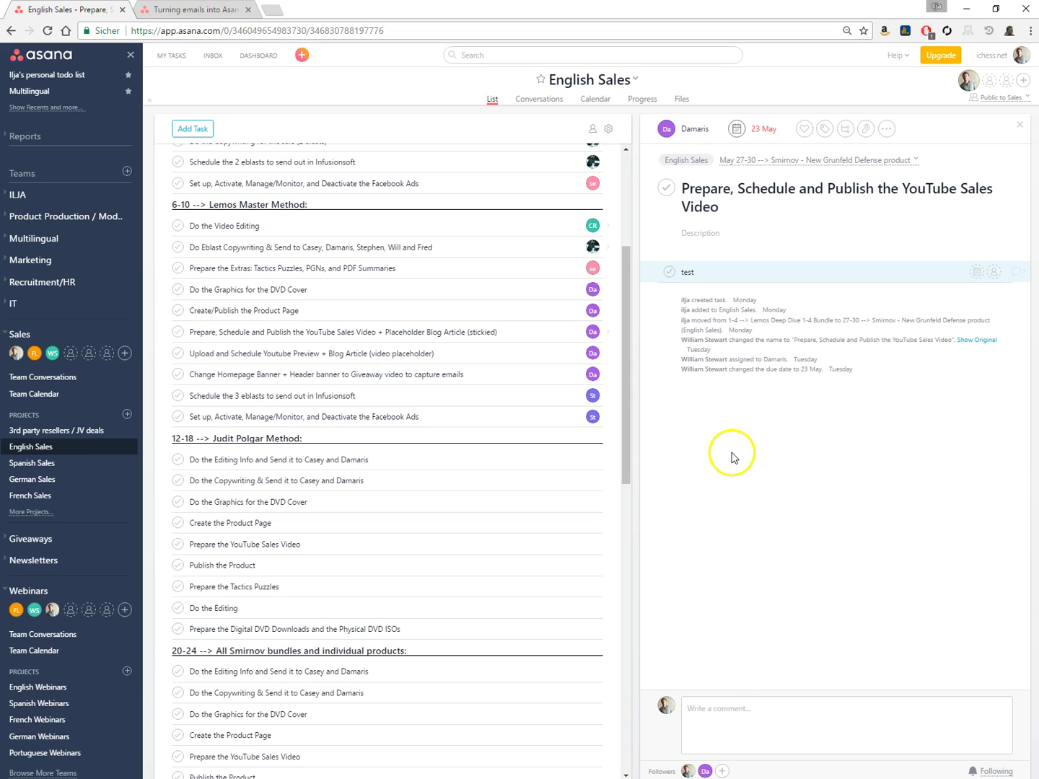
pyautogui.click(720, 399)
# - Collapse the Sales and Webinars teams and return to the start of the English Sales task list
pyautogui.click(10, 333)
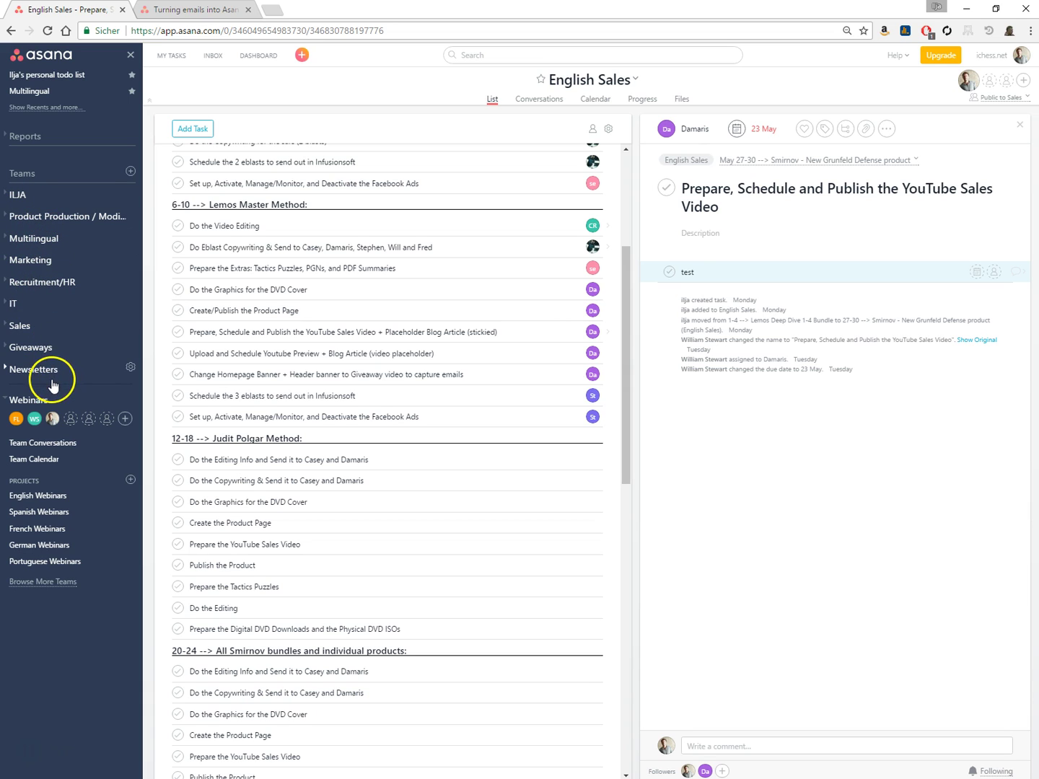
pyautogui.click(28, 399)
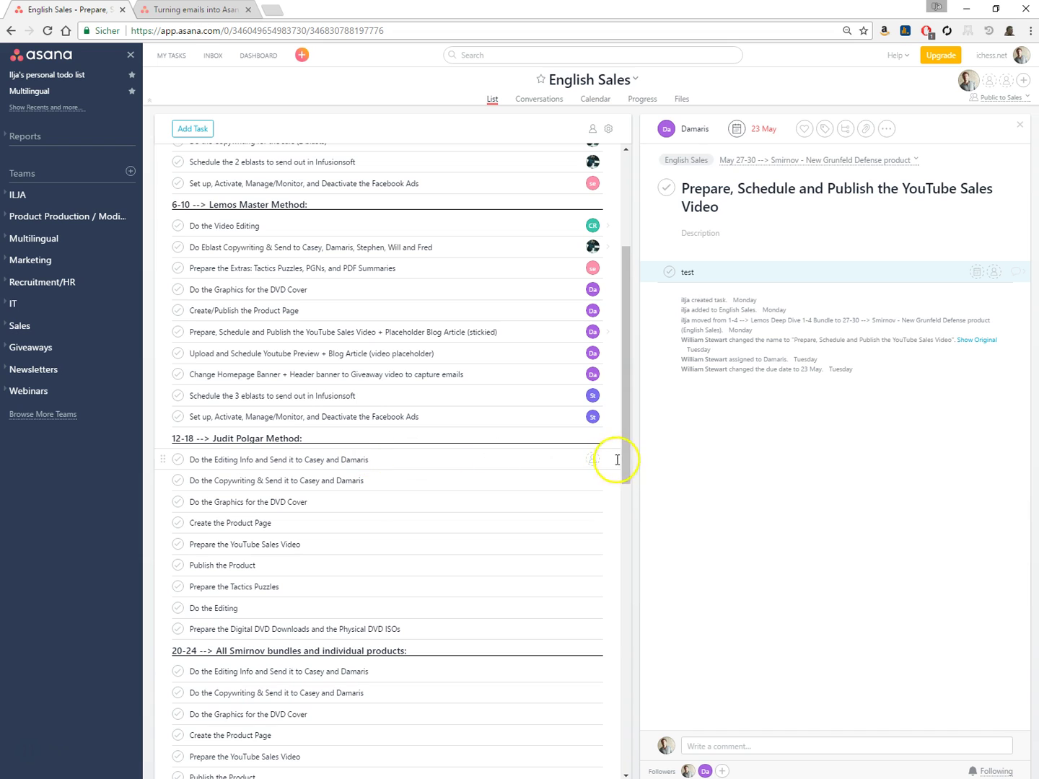
pyautogui.moveTo(626, 453); pyautogui.dragTo(627, 339)
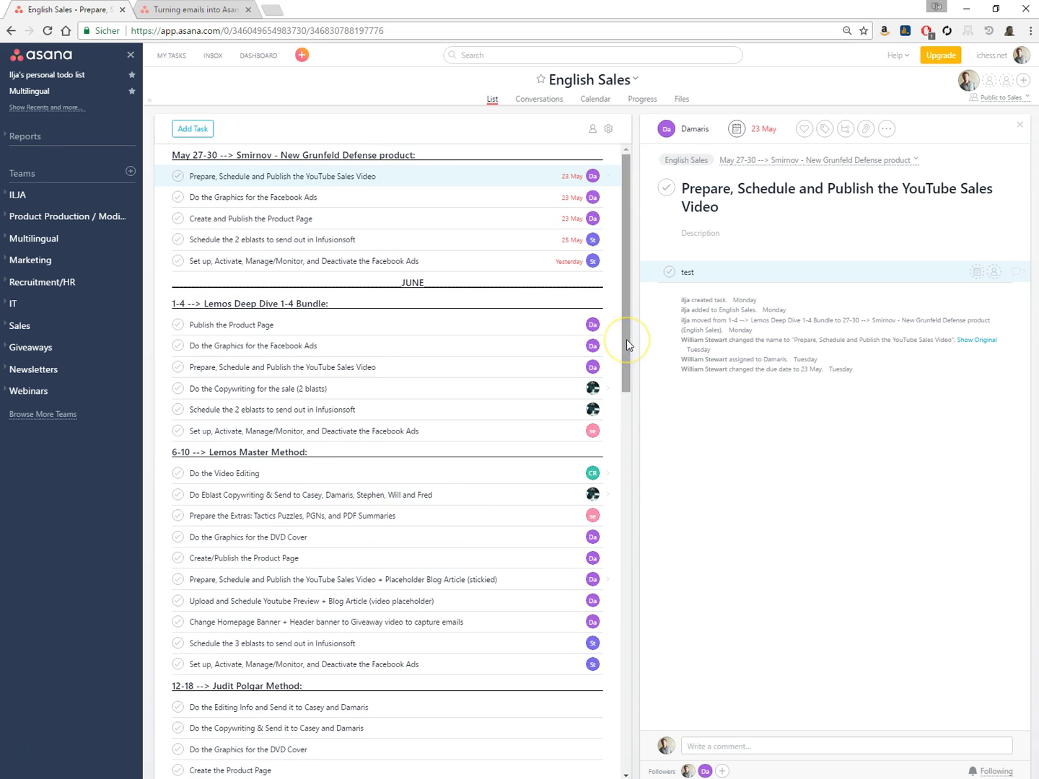
pyautogui.click(628, 347)
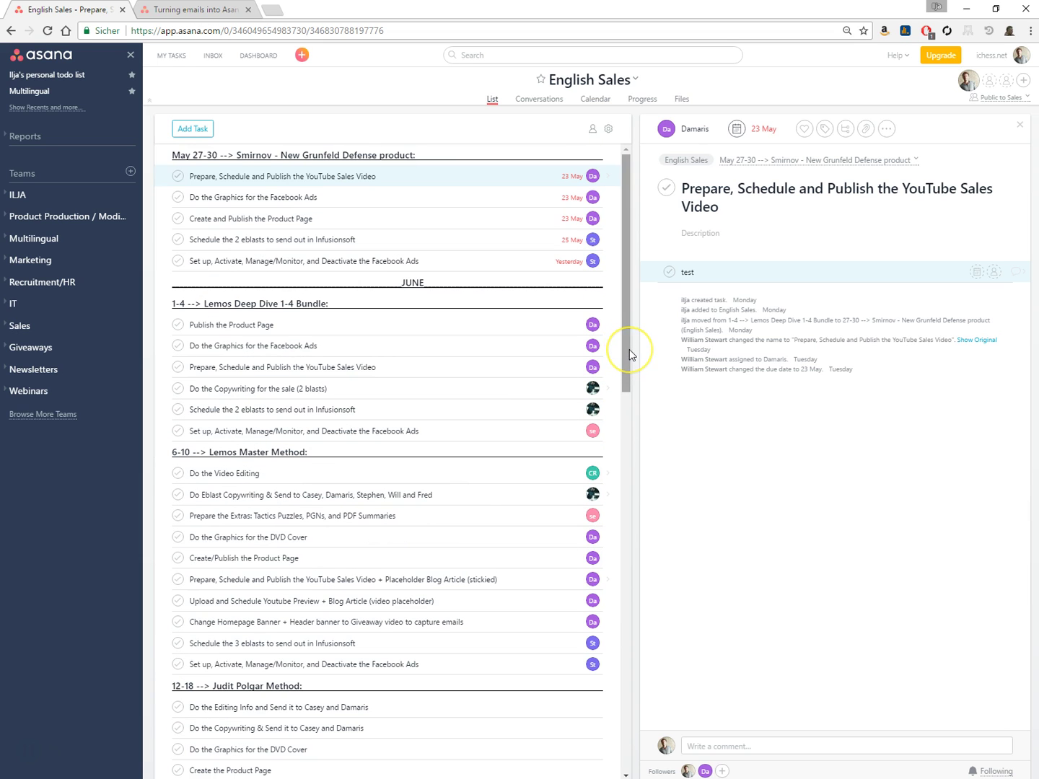